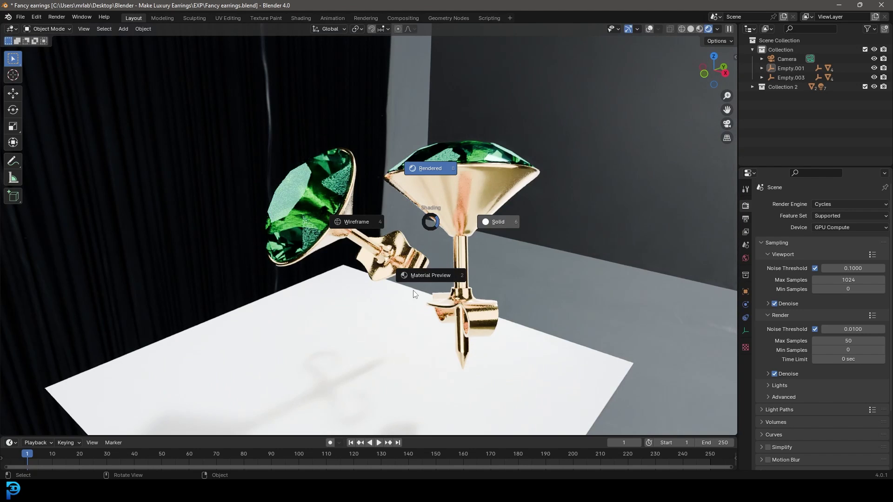
- Examine the finished earrings model in solid shading from several angles and through the camera
mouse_move(401, 283)
middle_mouse_down()
mouse_move(451, 244)
mouse_move(469, 315)
mouse_move(400, 321)
mouse_move(432, 309)
mouse_move(458, 347)
middle_mouse_up()
middle_click_drag(419, 211, 427, 247)
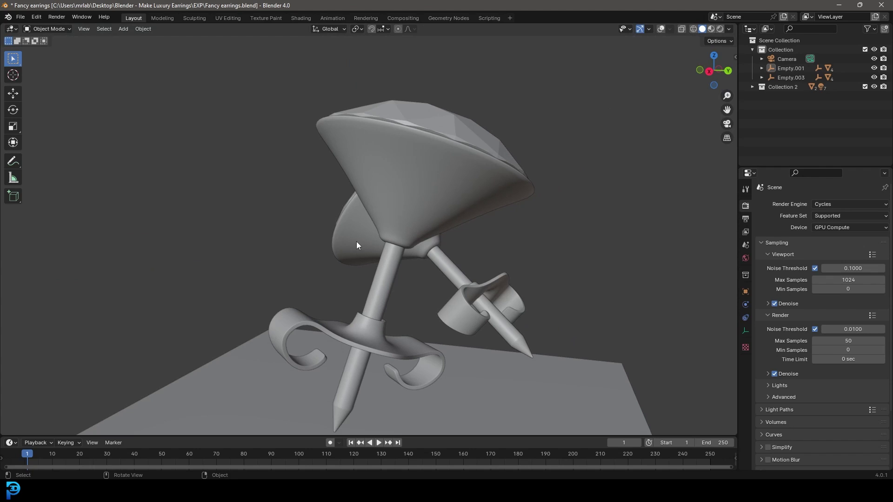
middle_click_drag(357, 243, 190, 247)
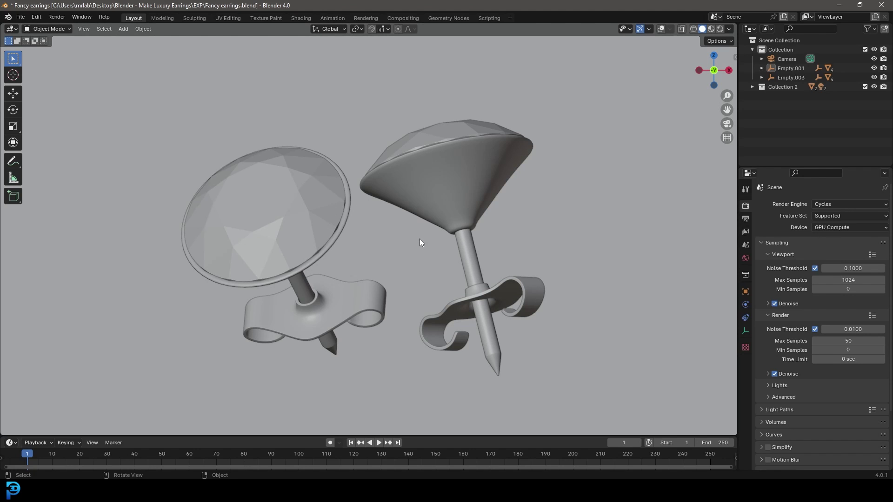
key("KP_0")
scroll(438, 231, "down", 1)
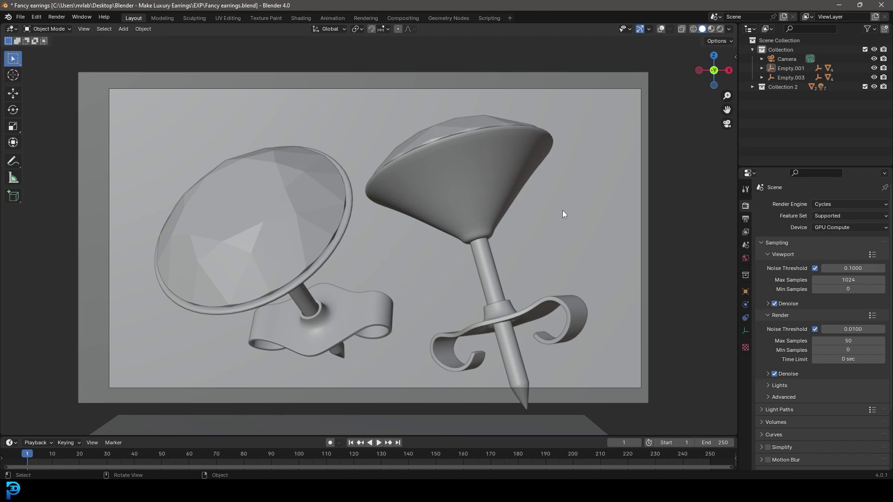
middle_click_drag(558, 208, 556, 207, "shift")
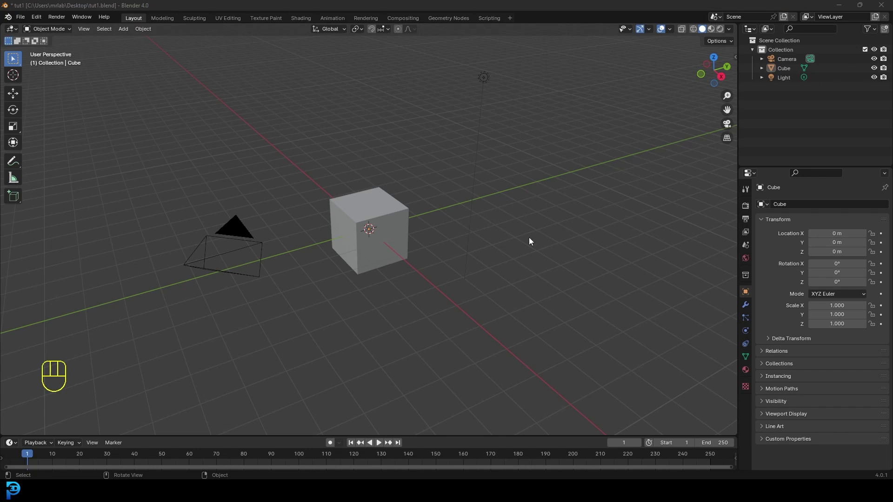
middle_click_drag(529, 237, 387, 244)
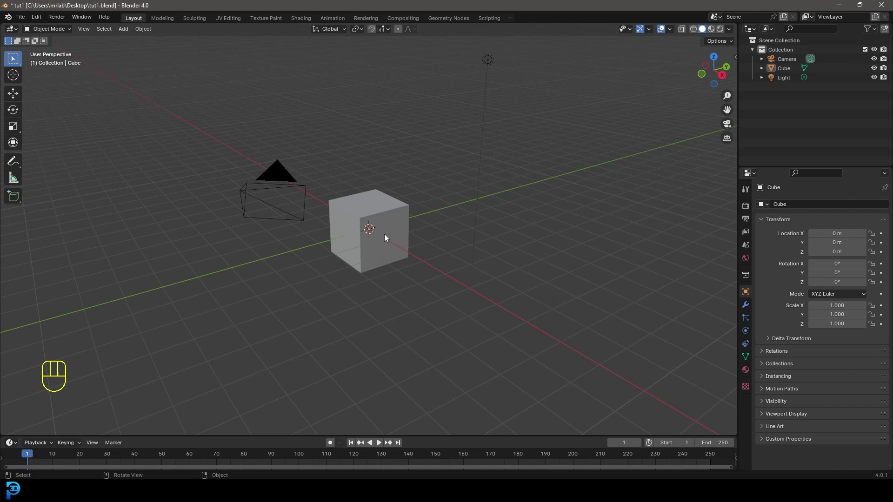
- Enable the Add Mesh: Extra Objects add-on, save the preferences and dismiss the preferences window
left_click(36, 17)
left_click(62, 138)
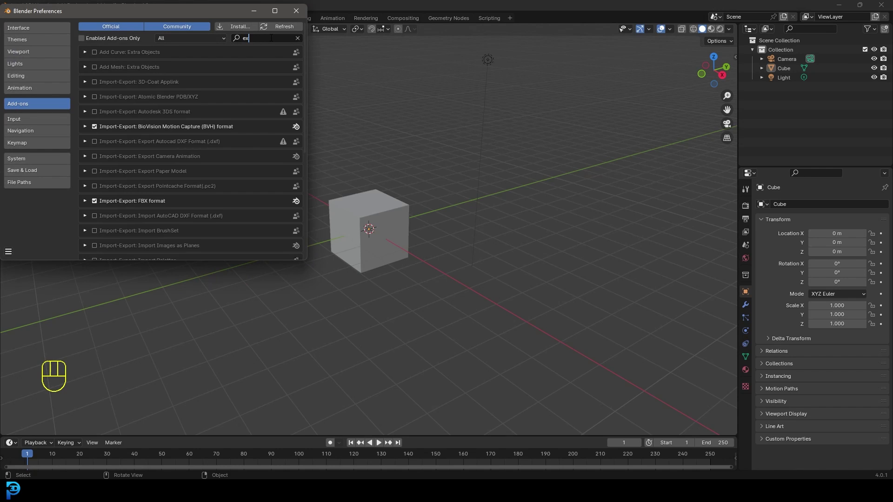
left_click(94, 68)
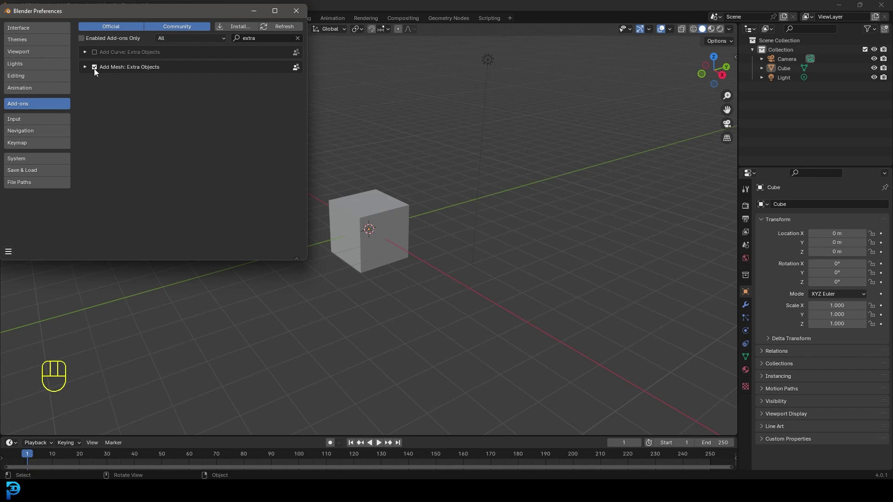
left_click(8, 252)
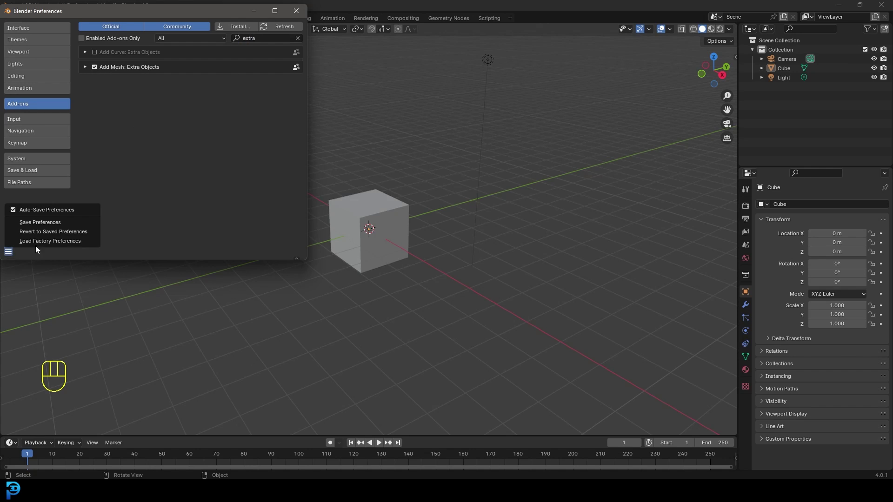
left_click(45, 223)
left_click(253, 11)
- Delete the default camera, cube and light from the scene
key("alt+a")
left_click_drag(238, 299, 506, 69)
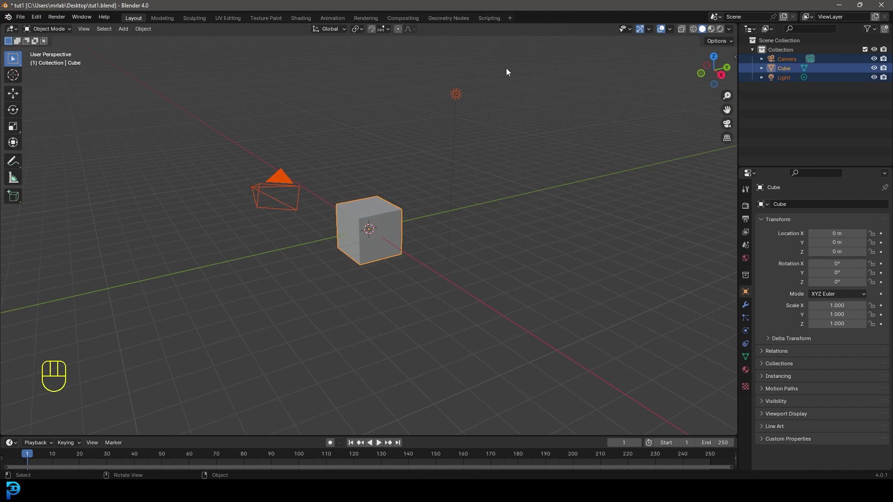
key("Delete")
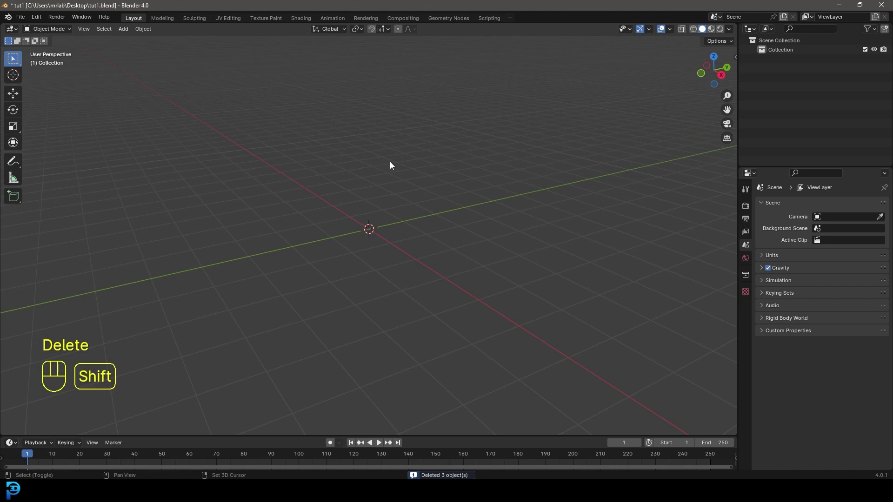
- Add a Brilliant Diamond mesh at the world origin with its default settings
key("shift+a")
mouse_move(344, 175)
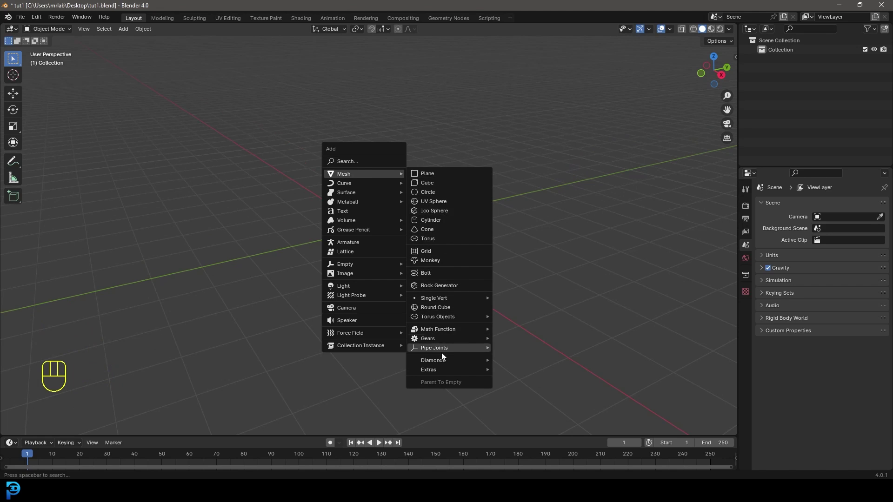
mouse_move(443, 363)
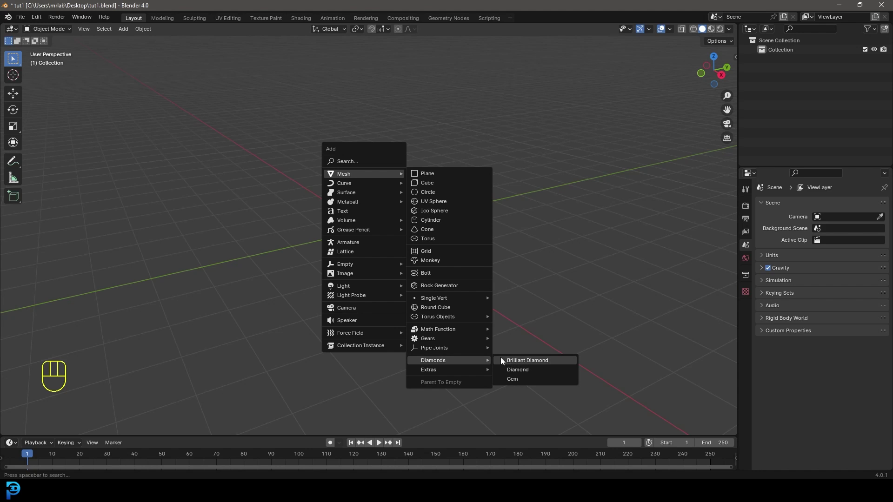
left_click(519, 361)
scroll(432, 280, "up", 3)
middle_click_drag(432, 280, 390, 277)
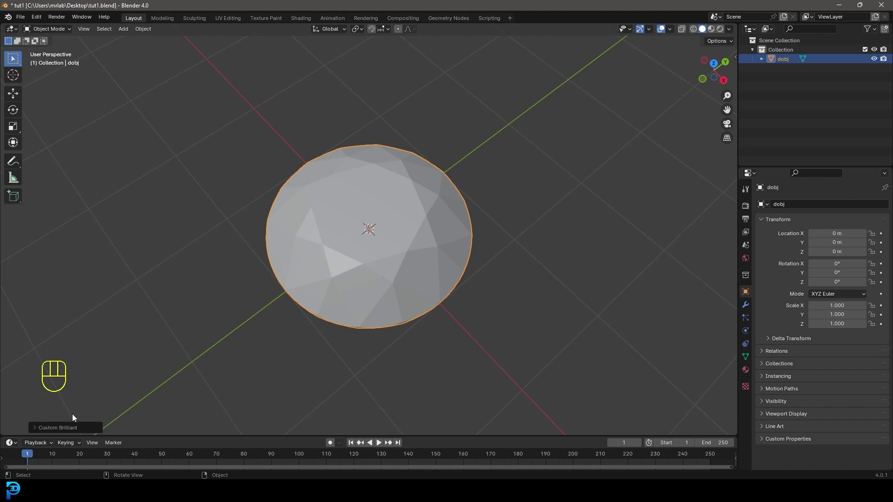
left_click(35, 427)
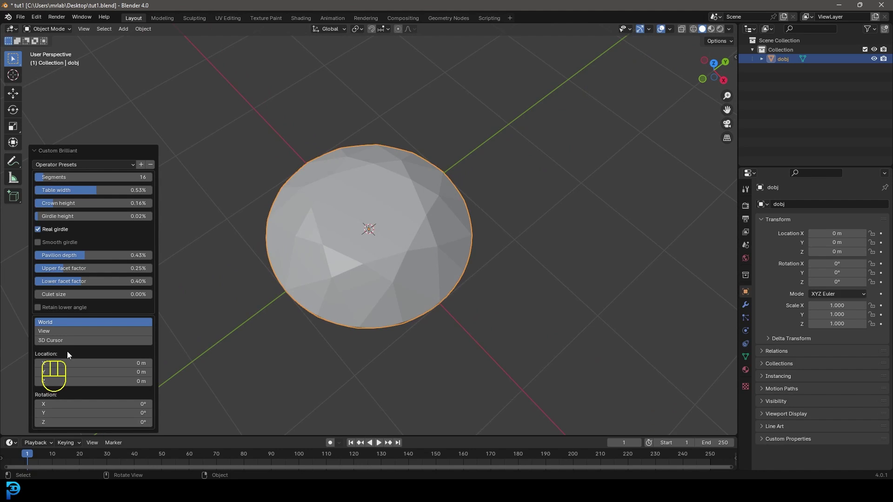
left_click(41, 148)
middle_click_drag(440, 307, 426, 252)
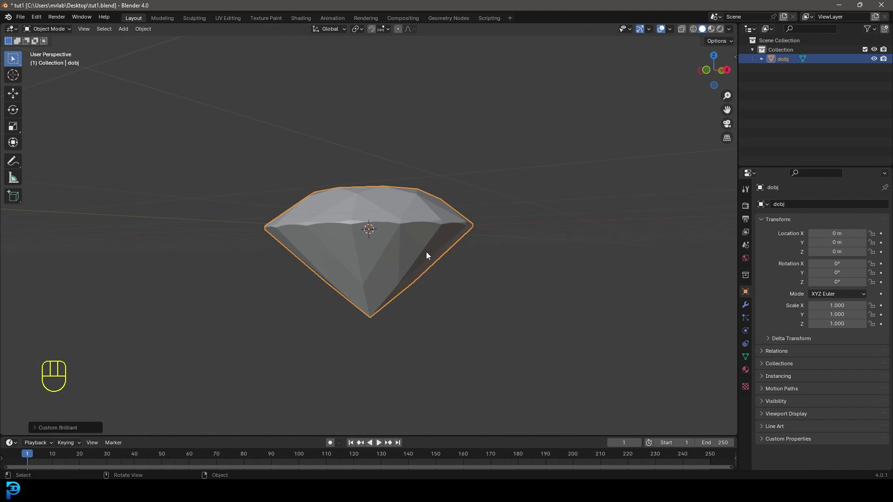
- Add a circle mesh around the diamond's girdle
key("KP_1")
scroll(368, 229, "up", 3)
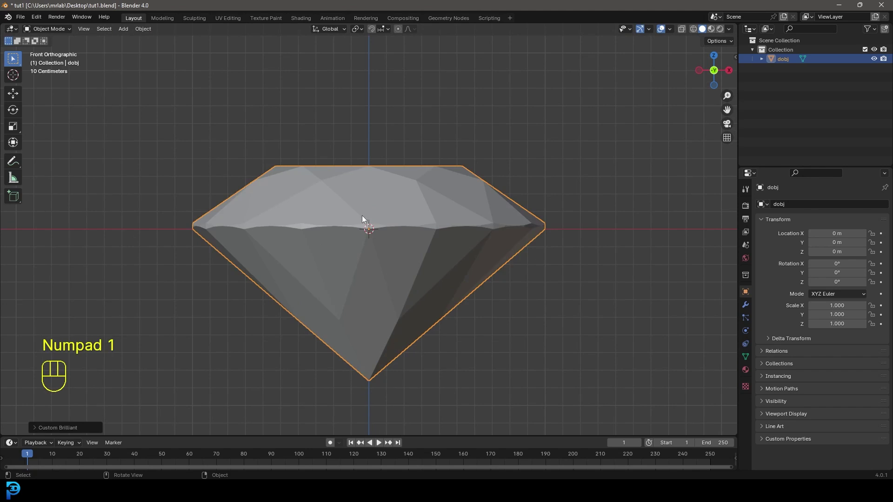
scroll(363, 218, "down", 2)
key("shift+a")
mouse_move(346, 191)
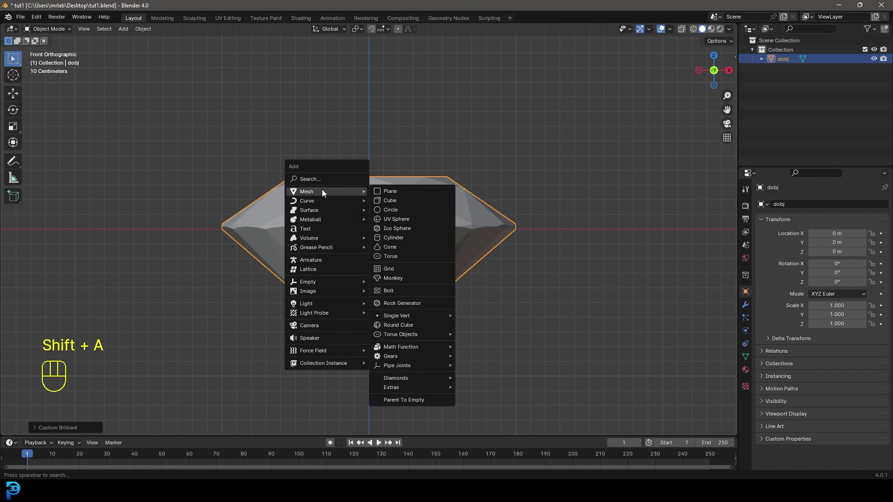
left_click(405, 215)
middle_click_drag(471, 228, 370, 306)
- In Edit Mode with vertex selection, scale the whole circle to about 1.03 so it sits just outside the diamond
left_click(49, 29)
left_click(51, 49)
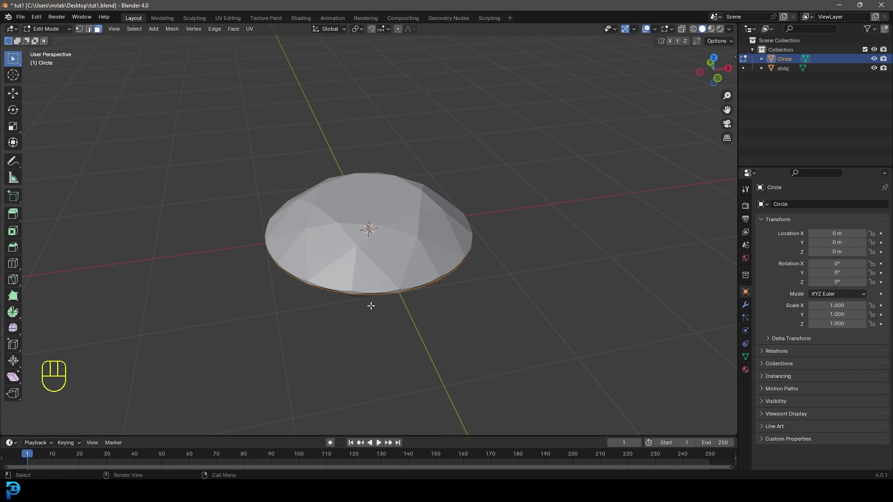
left_click(79, 28)
middle_click_drag(390, 337, 393, 324)
scroll(414, 328, "up", 2)
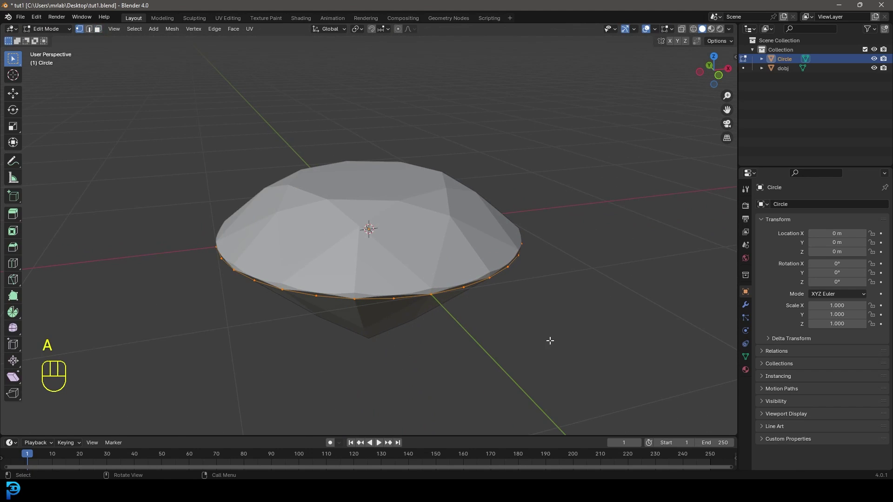
key("s")
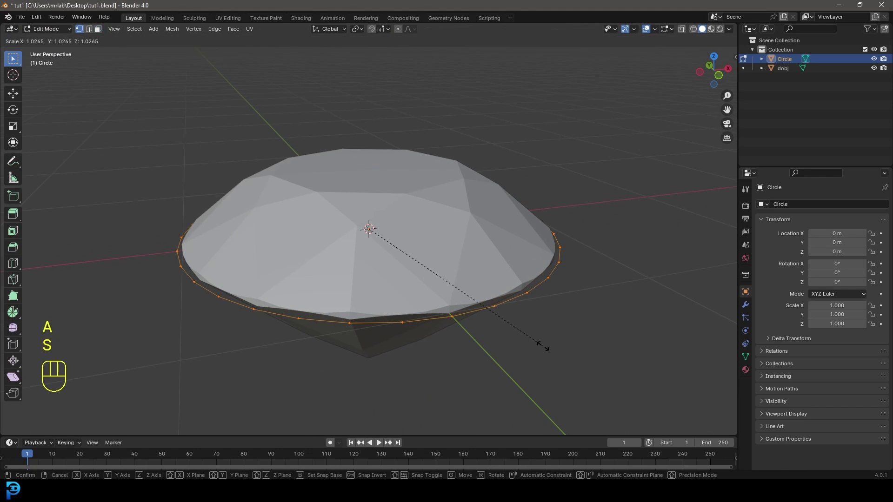
left_click(545, 352)
scroll(513, 328, "down", 2)
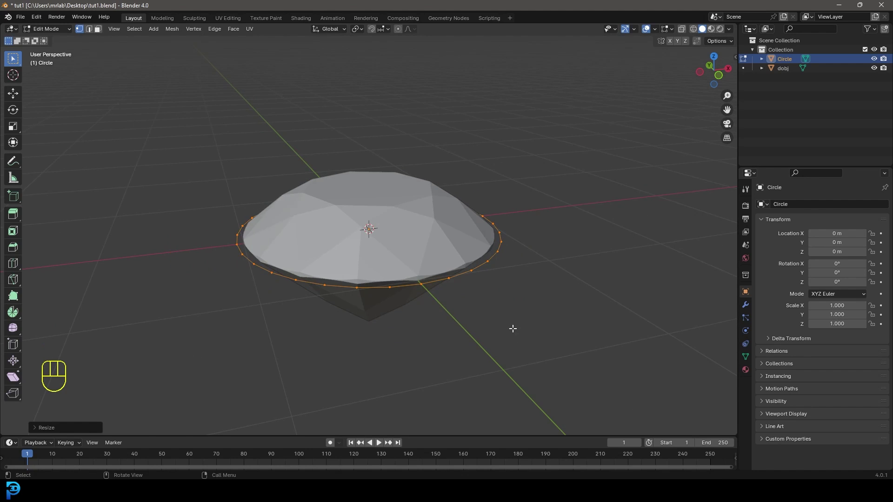
- Extrude the circle a short distance down along Z and scale the new ring slightly inward to form the rim
key("KP_1")
key("e")
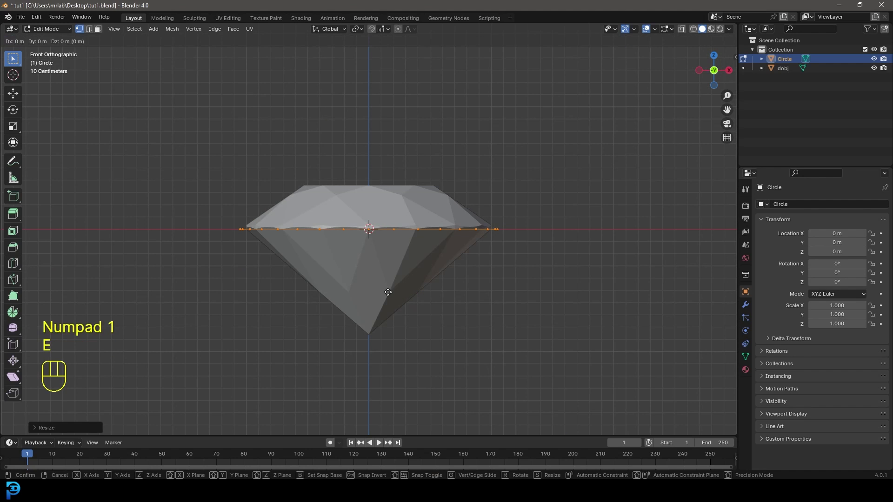
key("z")
left_click(399, 299)
key("s")
left_click(556, 302)
- Extrude the rim's lower ring down along Z towards the diamond's tip and scale it to about 0.4
key("e")
key("z")
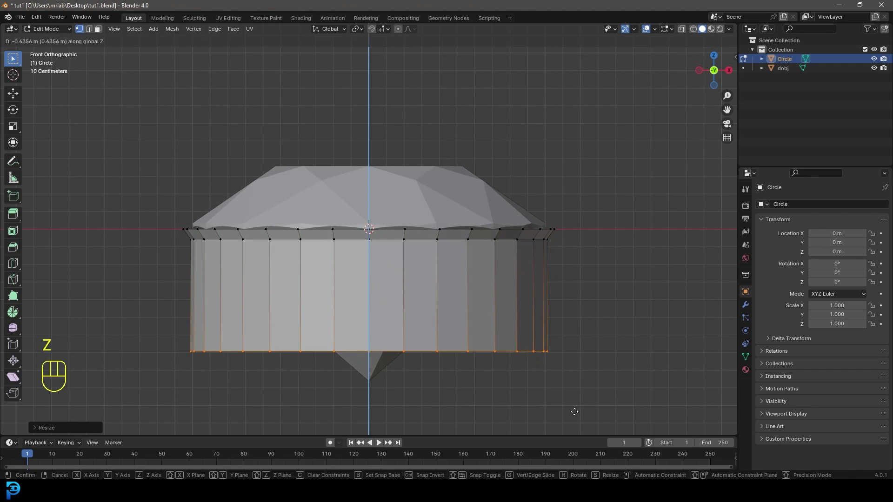
left_click(574, 399)
key("s")
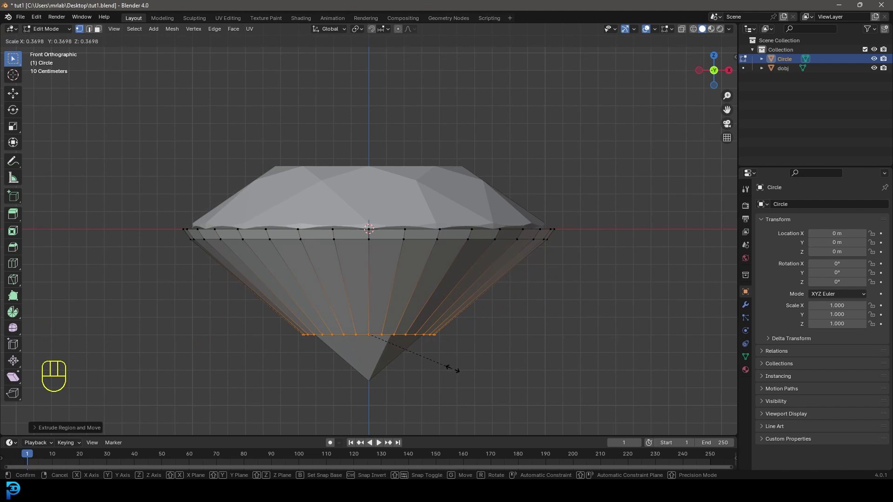
left_click(458, 369)
- Extrude the lower ring down again past the diamond's tip, shrink it, and adjust its height along Z to continue the cone
middle_click_drag(385, 357, 385, 251, "shift")
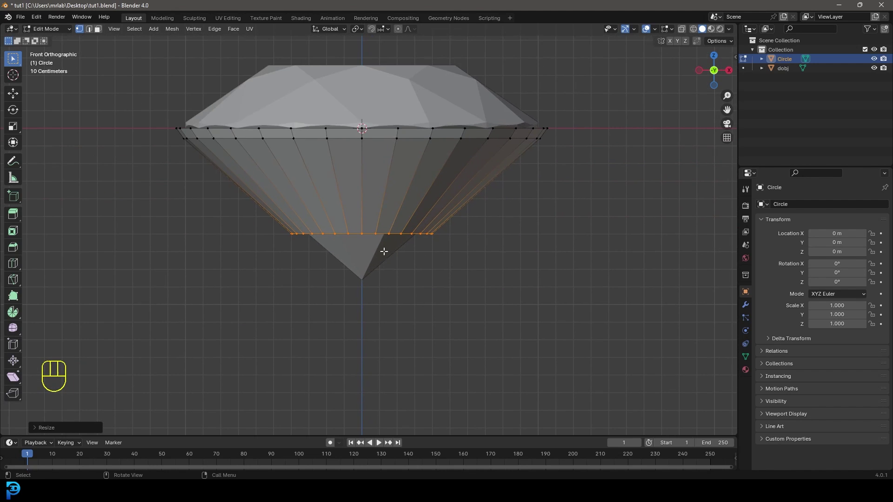
key("e")
key("z")
left_click(395, 303)
key("s")
left_click(425, 297)
key("g")
key("z")
left_click(429, 290)
- Extrude the cone's bottom ring inward to a small central opening and shift that opening along Z
middle_click_drag(429, 290, 386, 255)
key("KP_1")
scroll(489, 313, "up", 2)
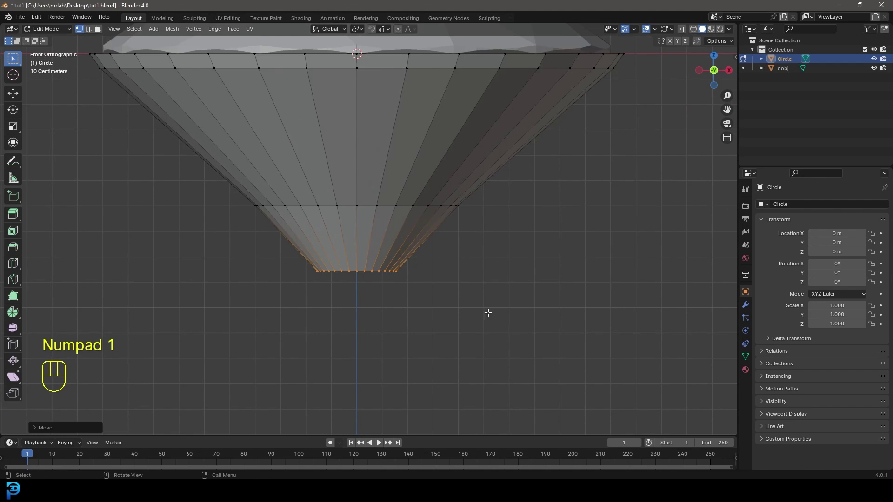
key("e")
key("s")
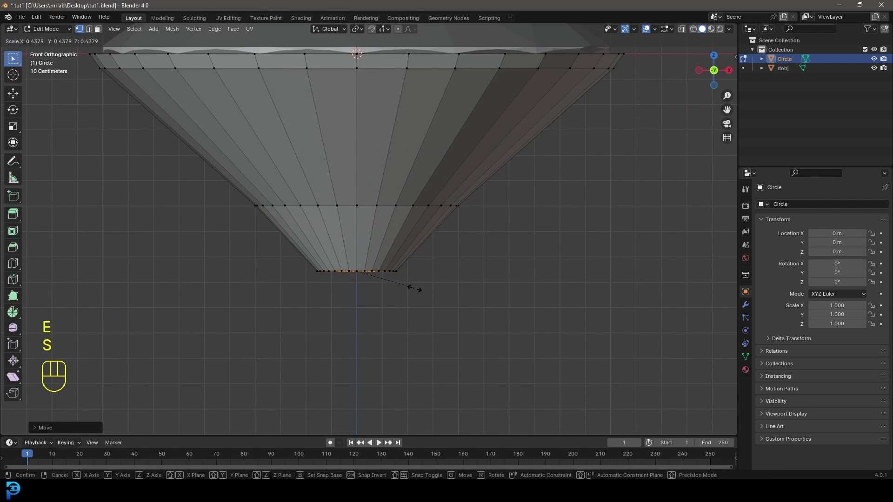
middle_click_drag(405, 295, 393, 259)
left_click(444, 304)
key("g")
key("z")
left_click(443, 307)
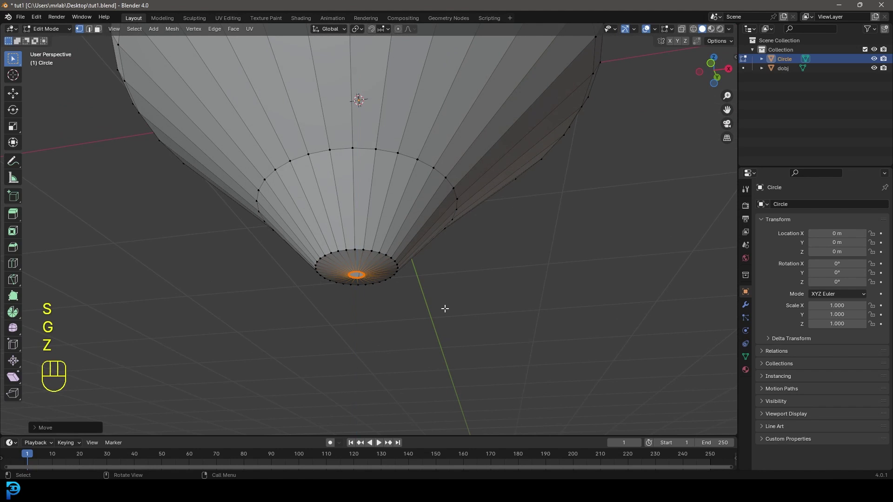
- Bevel the edge loop around the cone's lower end with 2 segments and a width of about 0.007 m
key("alt+a")
middle_click_drag(379, 249, 356, 271)
scroll(356, 272, "up", 4)
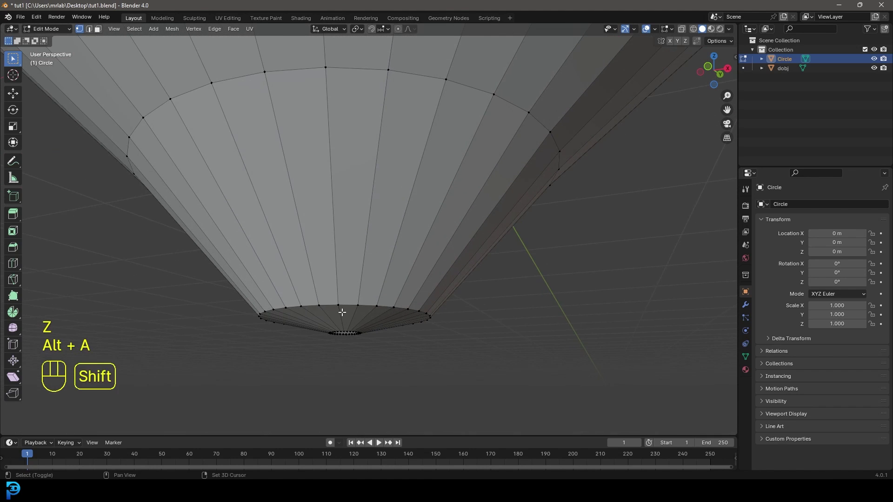
left_click(345, 304, "alt+shift")
middle_click_drag(399, 239, 375, 240)
scroll(458, 250, "up", 2)
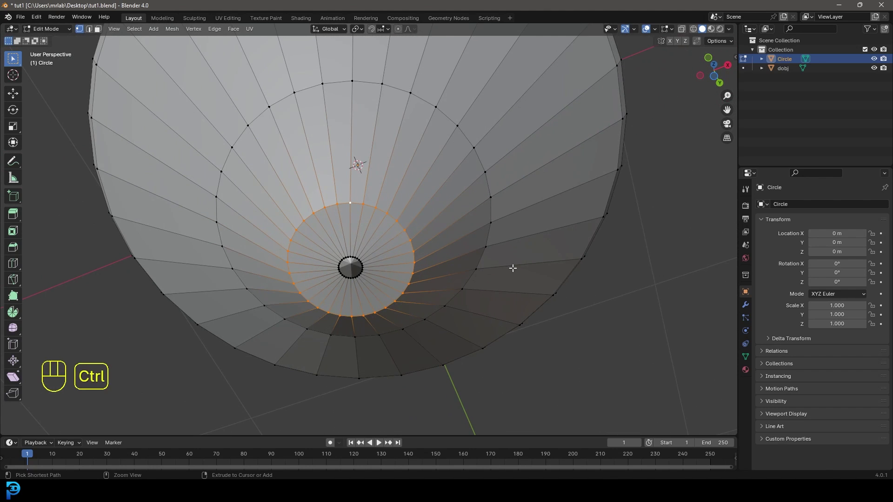
key("ctrl+b")
scroll(519, 271, "up", 1)
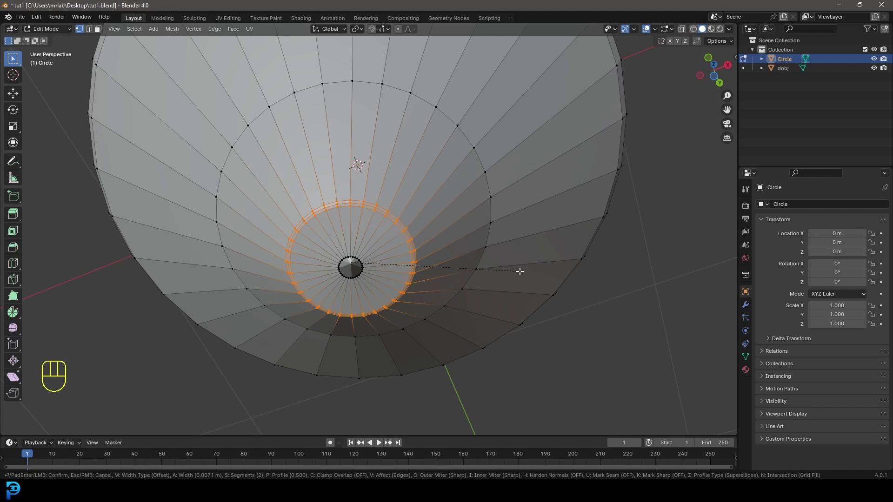
left_click(519, 271)
- Select the setting's top rim loop and extrude it inward at a scale of about 0.97 towards the diamond
middle_click_drag(512, 261, 464, 214)
scroll(374, 289, "up", 2)
middle_click_drag(419, 303, 319, 204)
scroll(265, 191, "down", 5)
key("alt+a")
scroll(319, 203, "up", 3)
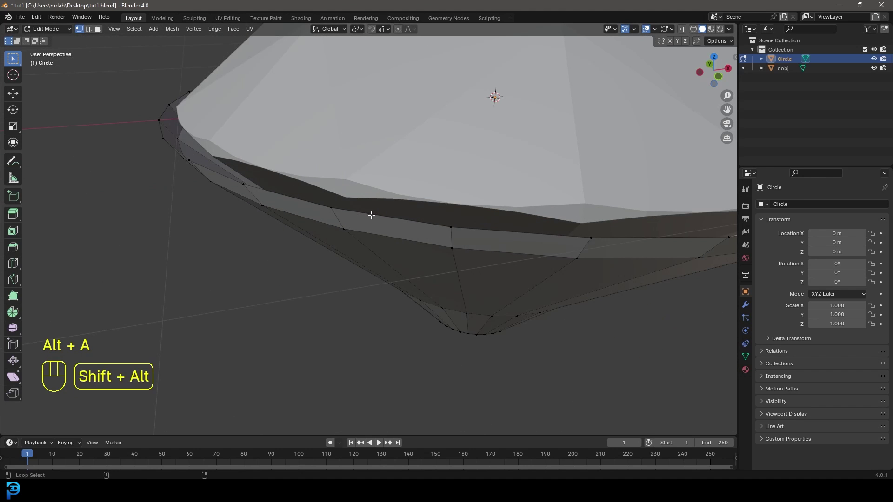
left_click(369, 213, "alt+shift")
scroll(369, 213, "down", 6)
middle_click_drag(369, 214, 413, 239)
scroll(339, 249, "up", 3)
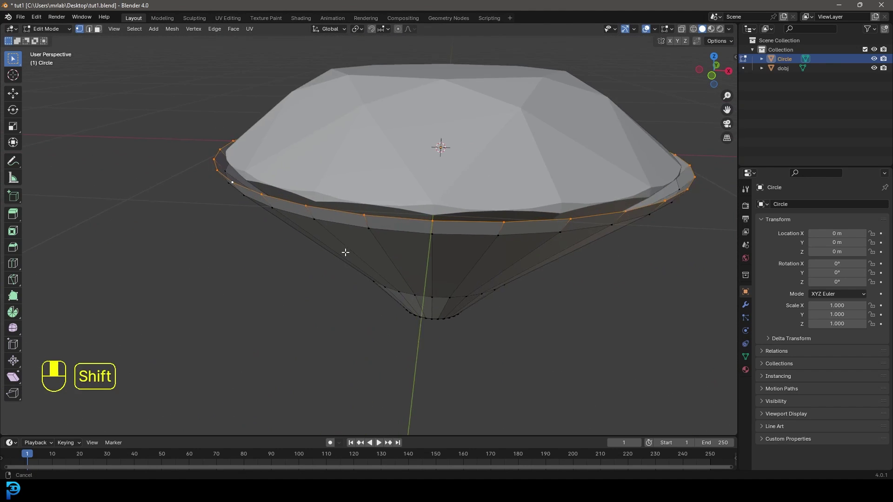
middle_click_drag(339, 250, 382, 268, "shift")
scroll(395, 304, "up", 1)
key("e")
key("s")
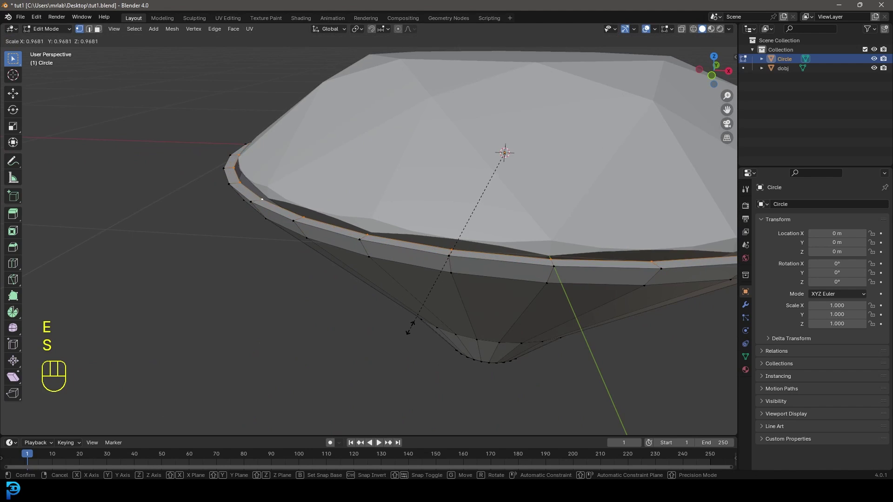
left_click(410, 326)
- Raise the setting's inner rim loop along Z and rescale it slightly to sit against the diamond
key("g")
key("z")
key("s")
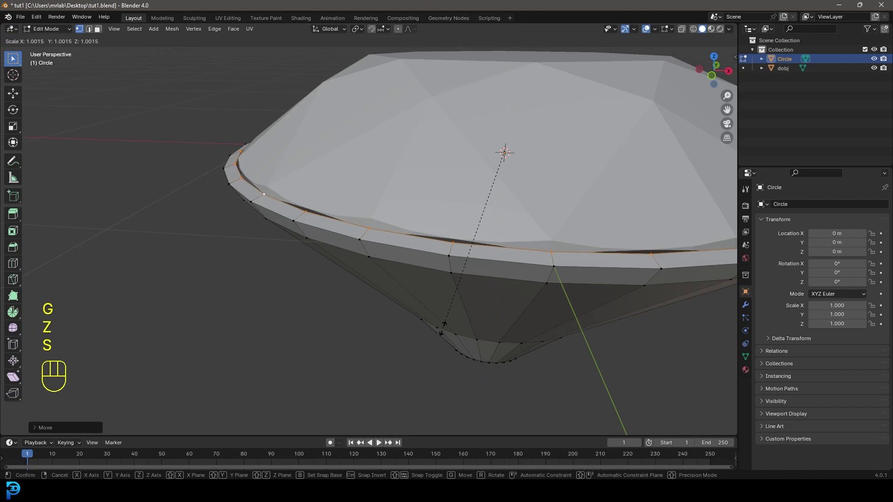
left_click(442, 331)
- In a front wireframe view, extrude the inner rim loop down a little along Z and scale it to about 0.92
key("KP_1")
key("z")
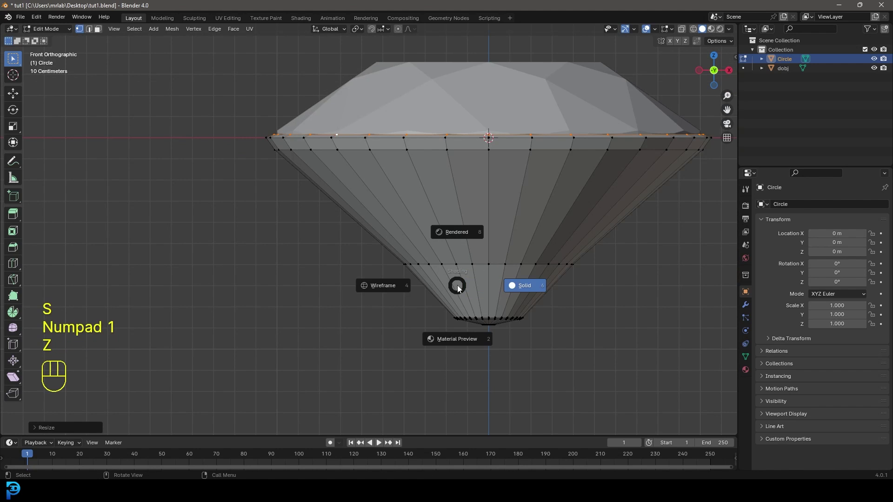
left_click(393, 286)
middle_click_drag(330, 199, 310, 210, "shift")
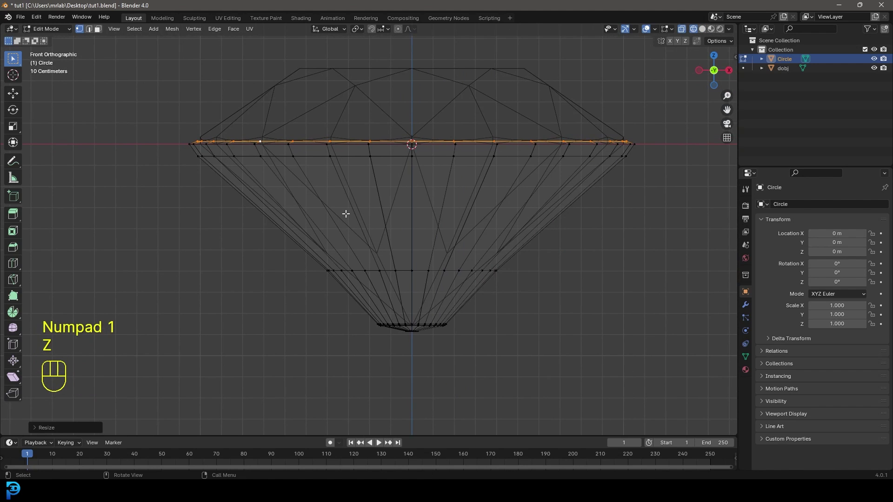
key("e")
key("z")
left_click(358, 232)
key("s")
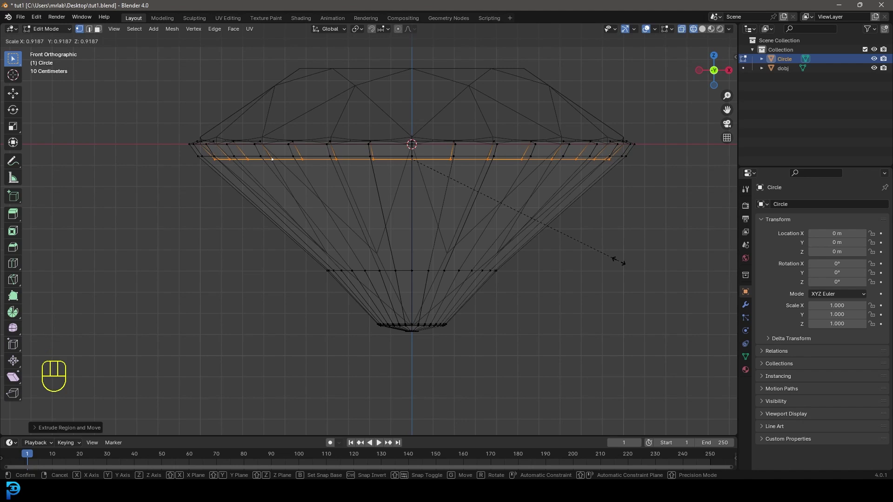
left_click(619, 261)
- Extrude the inner ring down along Z to partway down the cone and shrink it to follow the outer wall
middle_click_drag(501, 207, 501, 220, "shift")
key("e")
key("z")
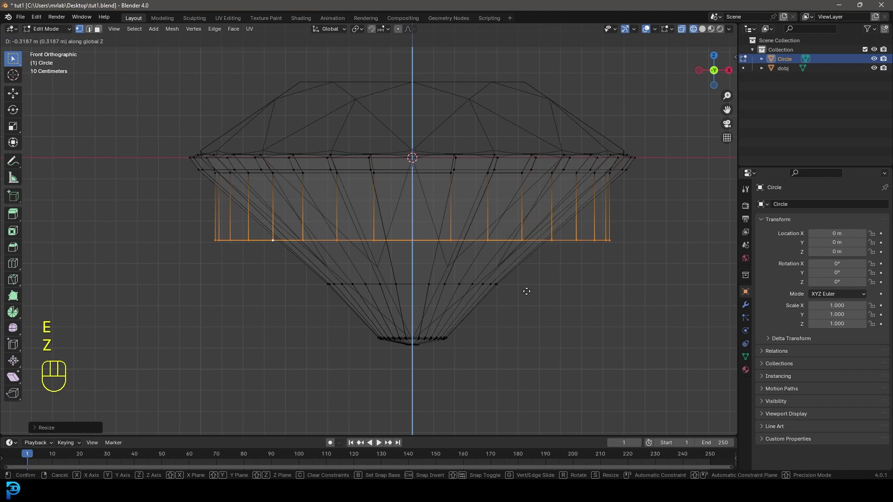
left_click(528, 302)
key("s")
left_click(557, 287)
- Extrude the inner wall down once more to near the cone's lower end and shrink the ring inside it
key("e")
key("z")
left_click(518, 321)
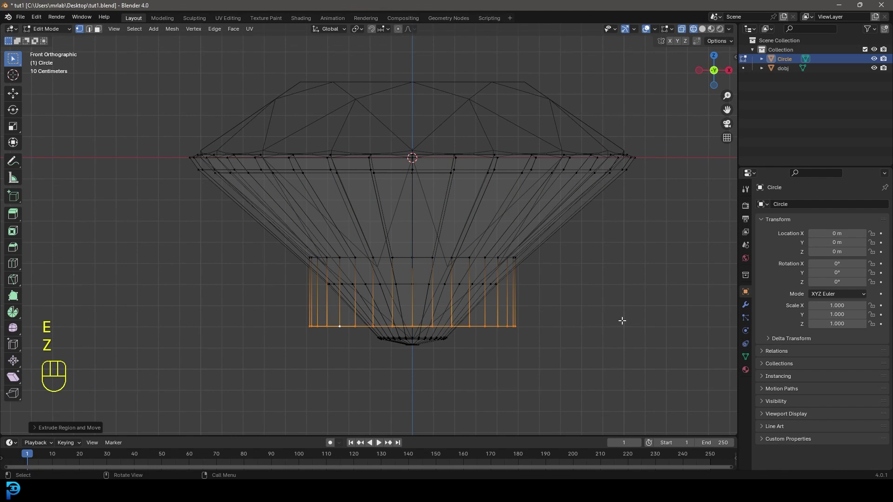
key("s")
left_click(471, 311)
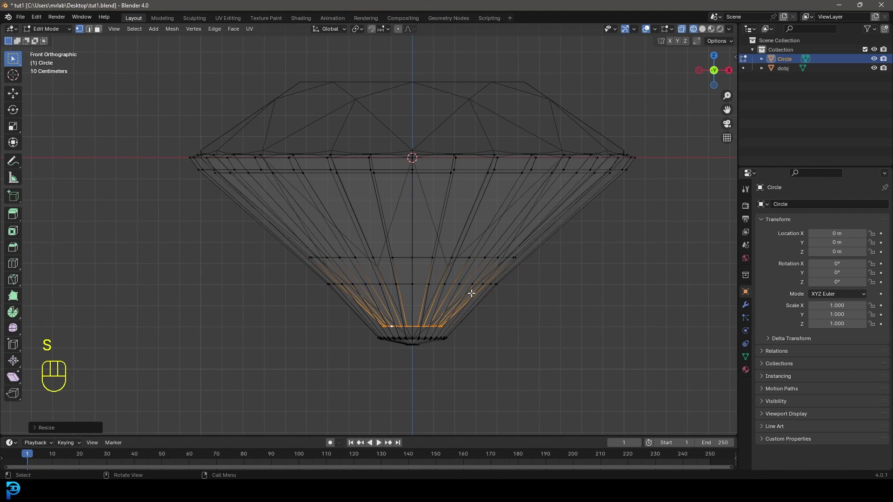
- Return the viewport to solid shading and leave Edit Mode on the setting
scroll(471, 201, "down", 3)
middle_click_drag(472, 201, 439, 223)
key("z")
left_click(534, 233)
key("Tab")
- Hide the diamond temporarily to inspect the inside wall of the setting, and unhide it again
left_click(375, 169)
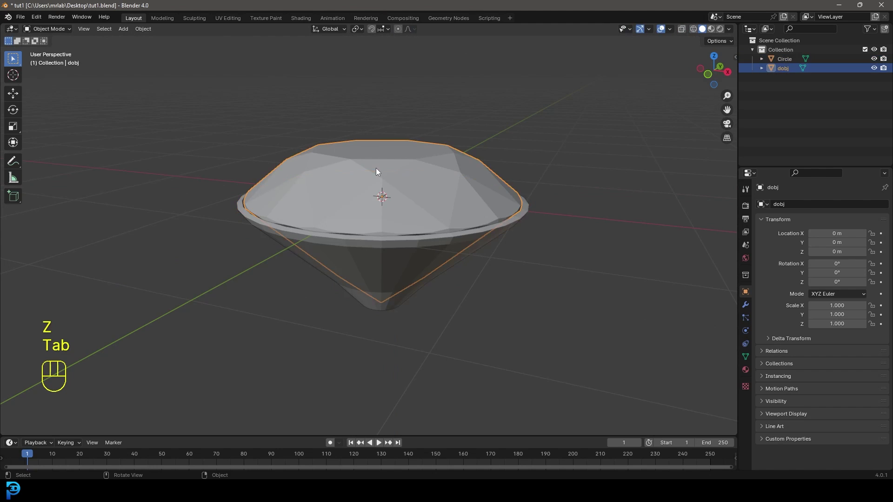
key("h")
middle_click_drag(435, 177, 378, 176)
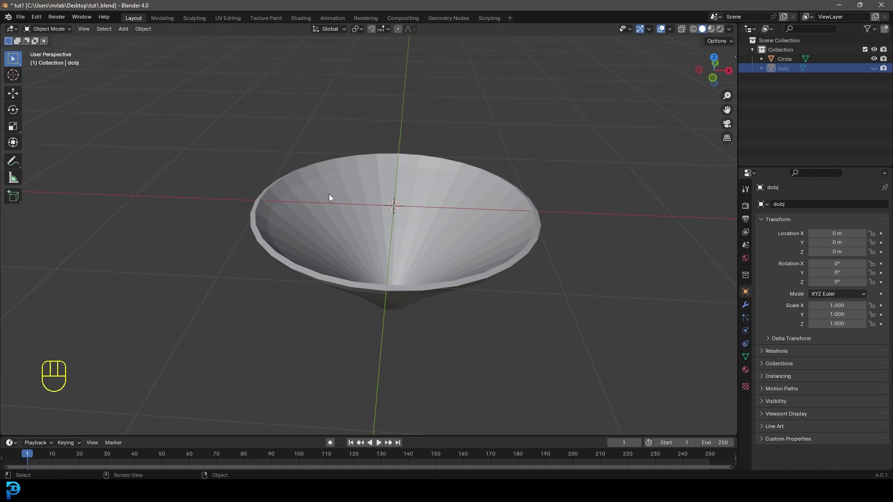
key("alt+h")
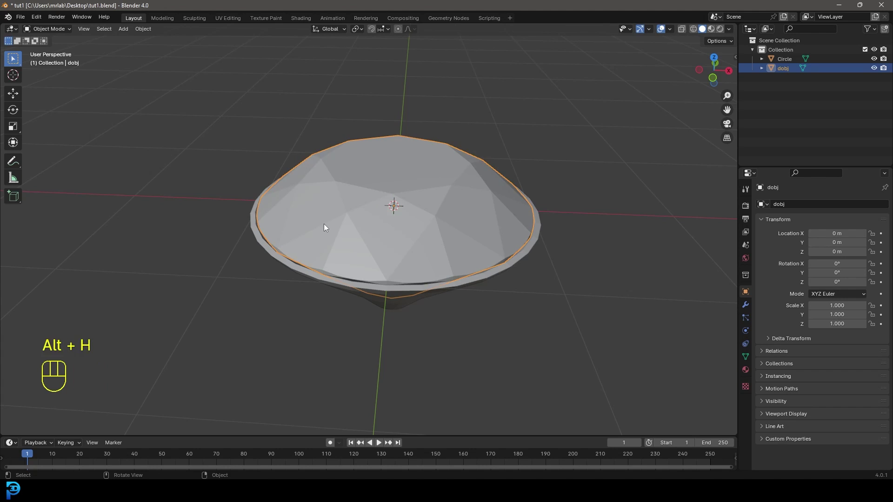
middle_click_drag(314, 216, 382, 290)
- Add a Subdivision Surface modifier to the metal setting
left_click(448, 154)
middle_click_drag(448, 155, 473, 239)
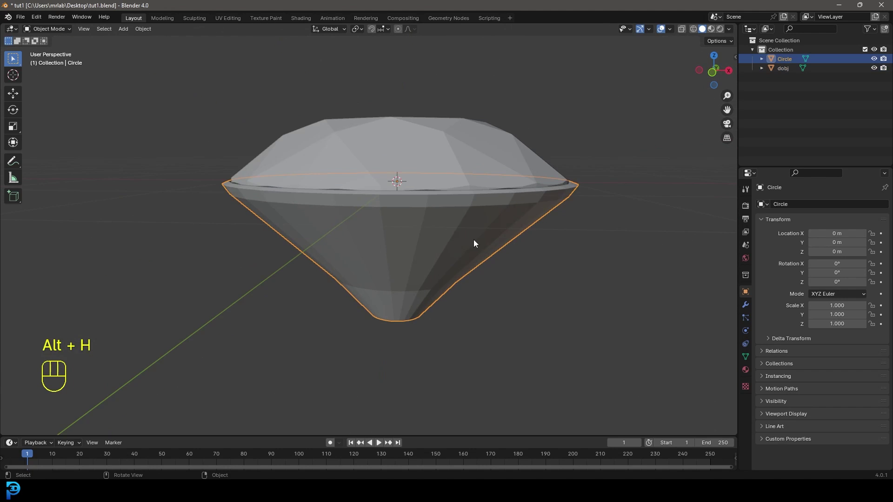
key("g")
right_click(449, 254)
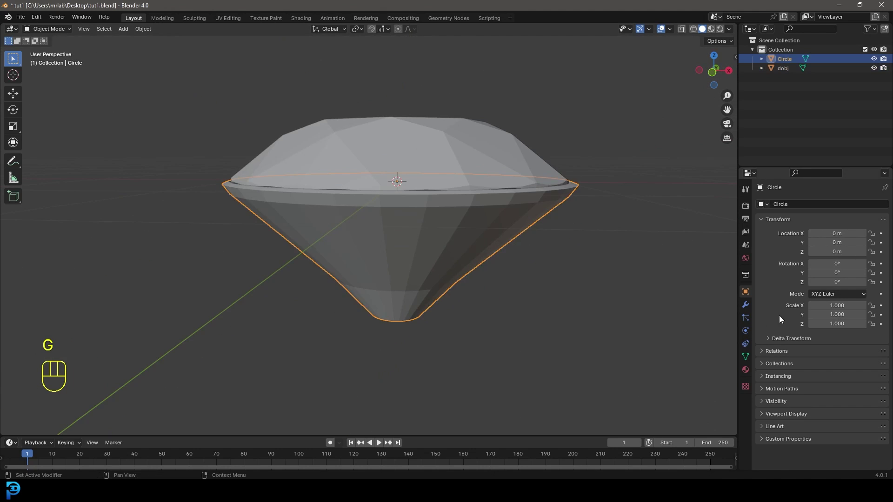
left_click(746, 305)
left_click(804, 203)
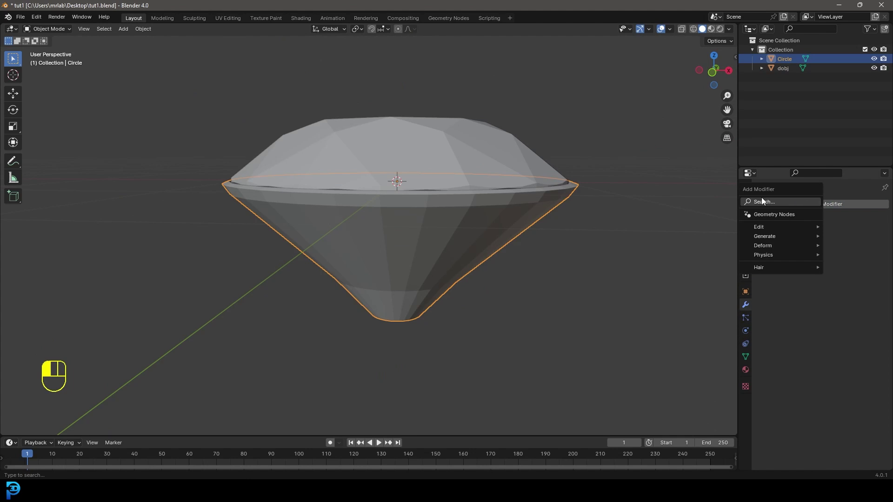
left_click(768, 202)
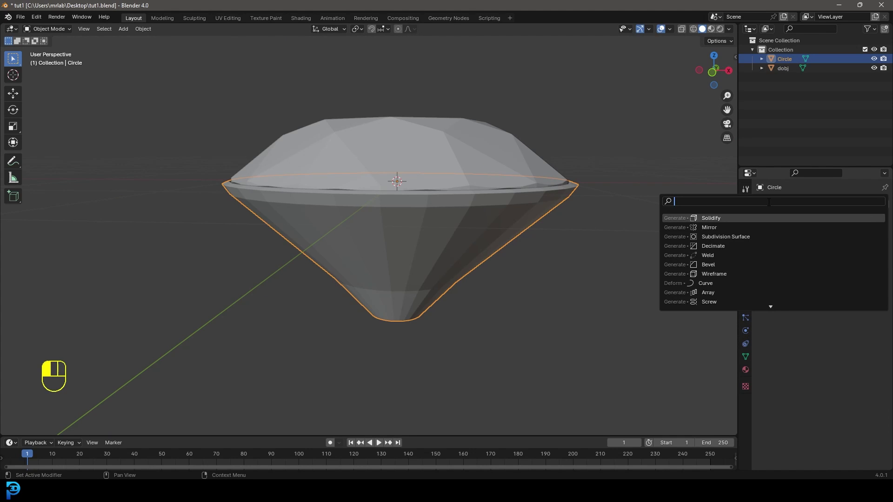
type("sub")
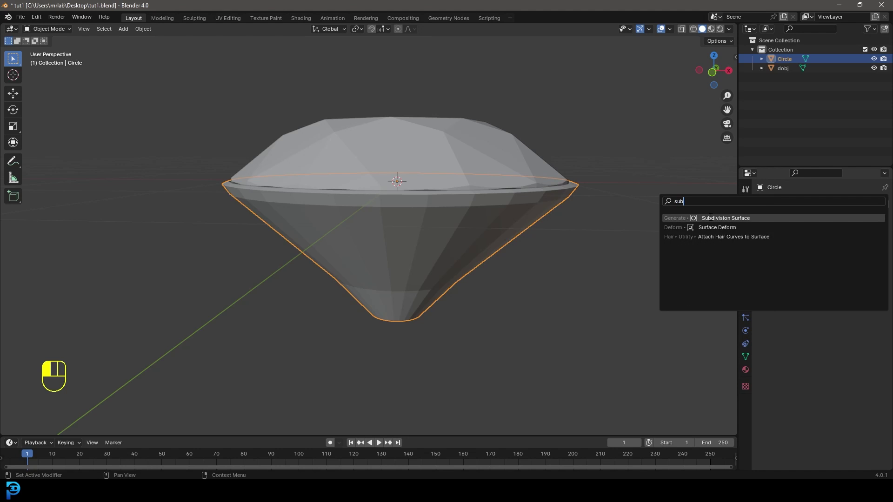
left_click(717, 217)
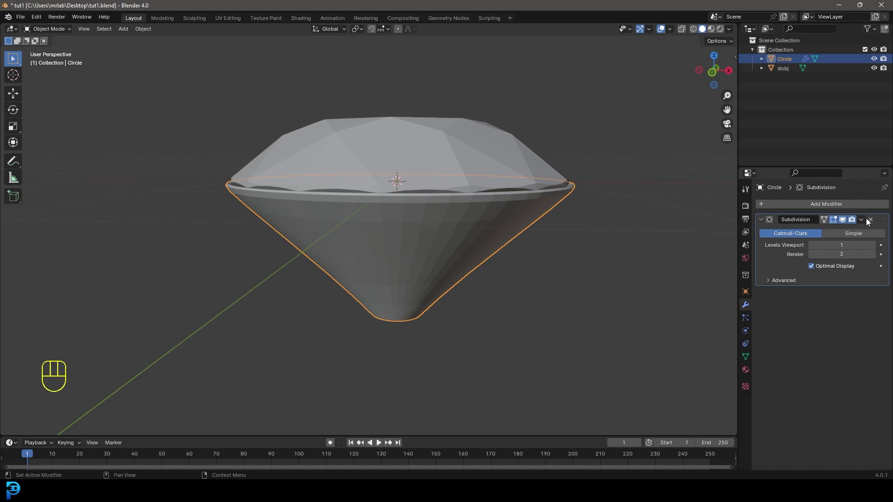
- Apply Shade Smooth to the metal setting
scroll(362, 215, "down", 3)
middle_click_drag(362, 214, 342, 224)
scroll(367, 242, "up", 4)
right_click(414, 255)
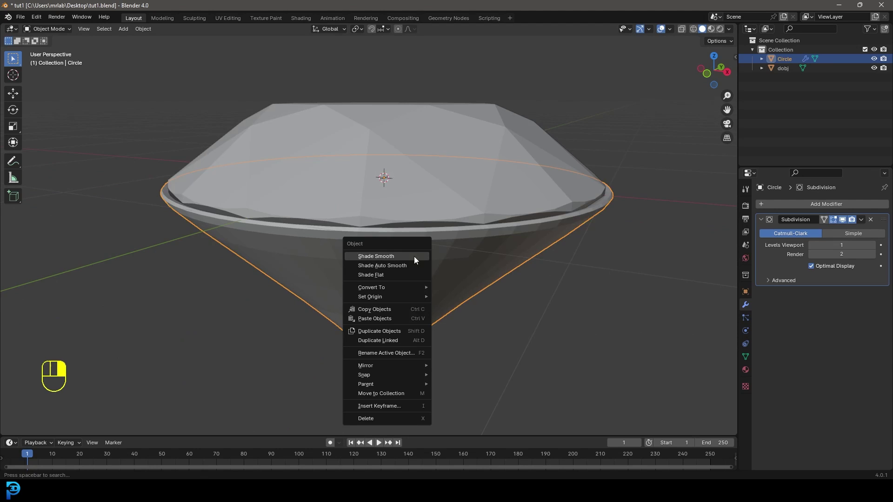
left_click(364, 256)
- Add a cylinder, lower it along Z to the cone's lower end, and scale it to about 0.12 for the post
scroll(308, 257, "down", 3)
middle_click_drag(309, 257, 358, 200)
key("KP_1")
key("shift+a")
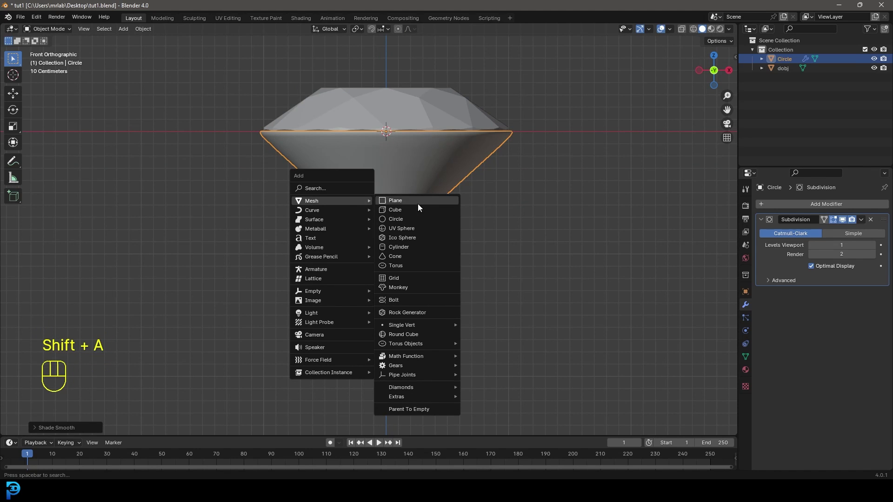
left_click(414, 247)
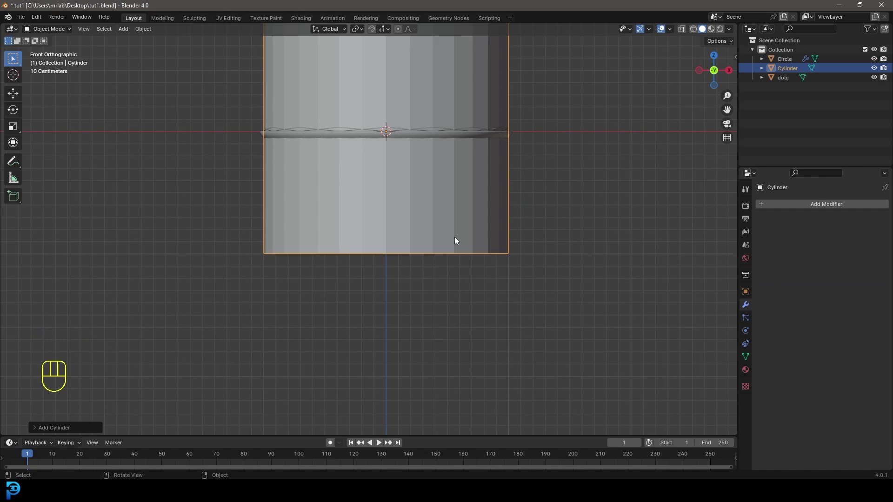
scroll(453, 236, "down", 4)
scroll(452, 234, "up", 2)
key("z")
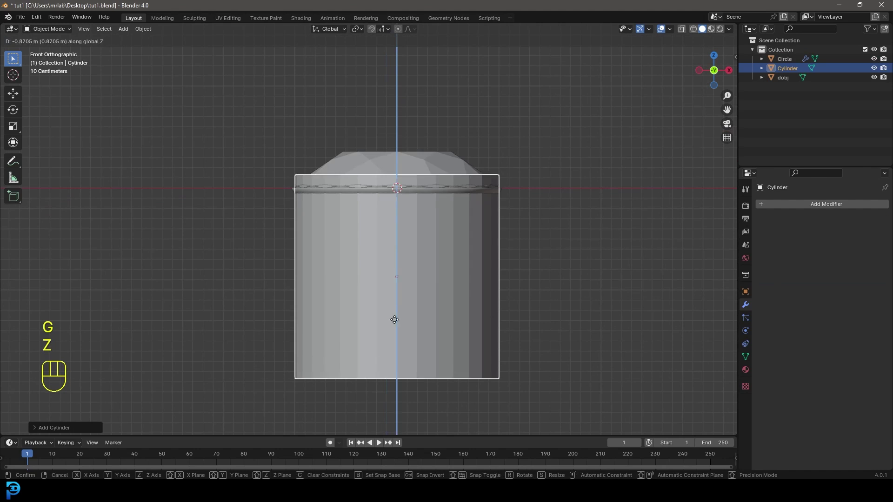
left_click(588, 321)
key("s")
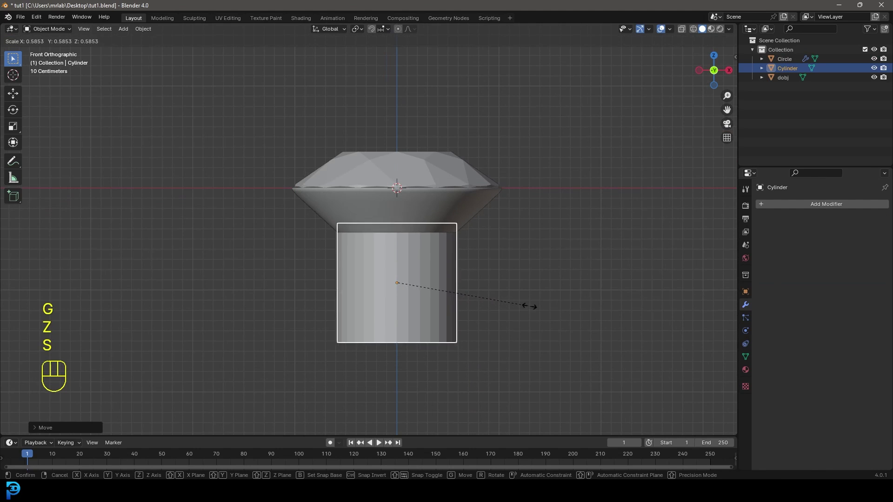
left_click(422, 299)
- Select the cylinder's bottom vertices in wireframe and move them down about 2.1 m along Z to lengthen the post
middle_click_drag(421, 298, 406, 226, "shift")
scroll(407, 228, "up", 1)
key("Tab")
key("z")
mouse_move(490, 288)
left_mouse_down()
mouse_move(346, 224)
mouse_move(328, 203)
left_mouse_up()
scroll(460, 257, "down", 3)
middle_click_drag(461, 257, 423, 185, "shift")
key("g")
key("z")
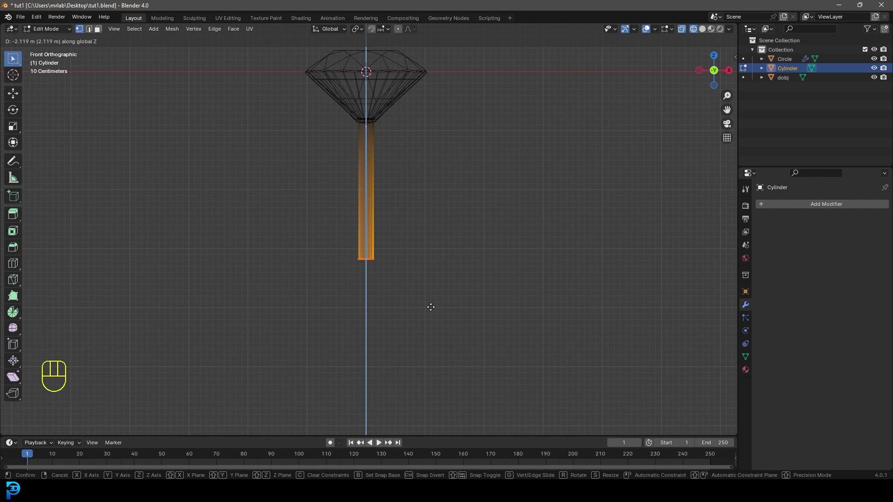
left_click(430, 307)
- Extrude the post's bottom end down a short way and scale it almost to a point
scroll(421, 280, "up", 5)
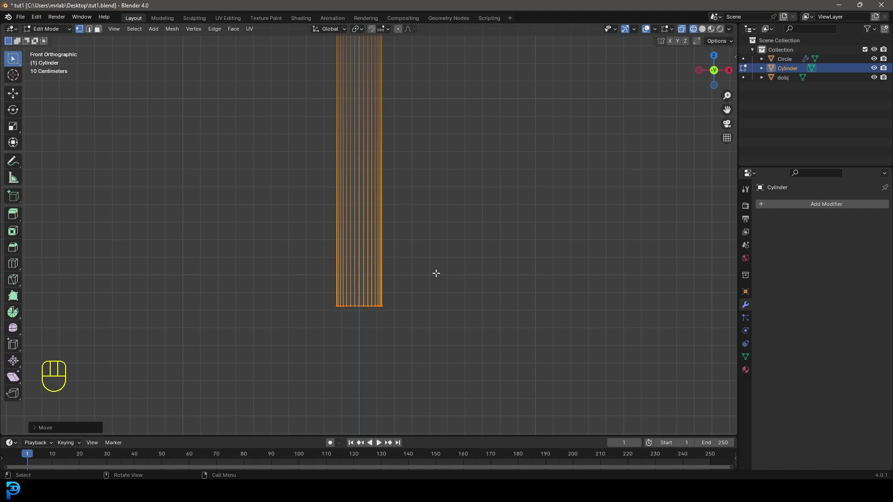
key("e")
key("z")
key("z")
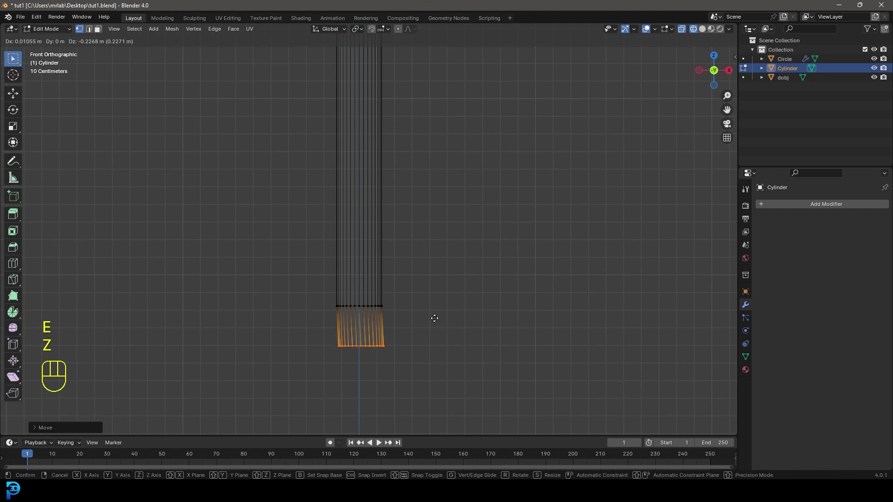
left_click(441, 332)
key("s")
key("s")
left_click(469, 285)
scroll(482, 186, "up", 6)
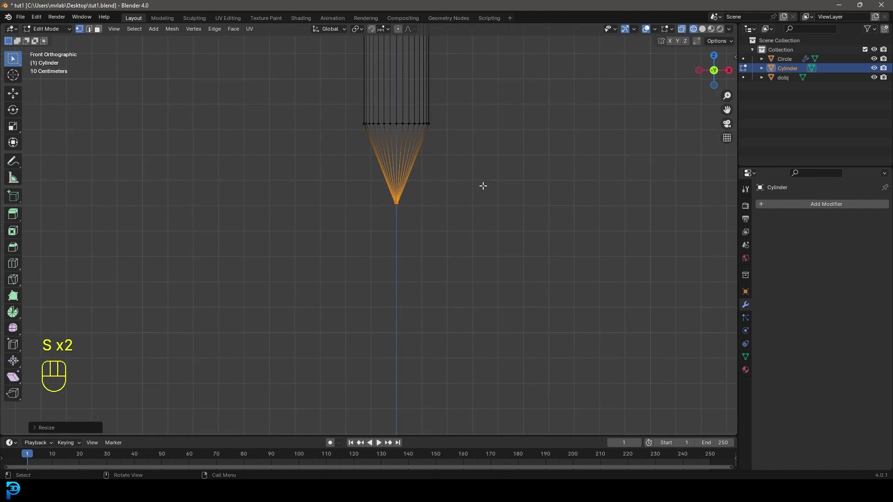
key("s")
left_click(465, 265)
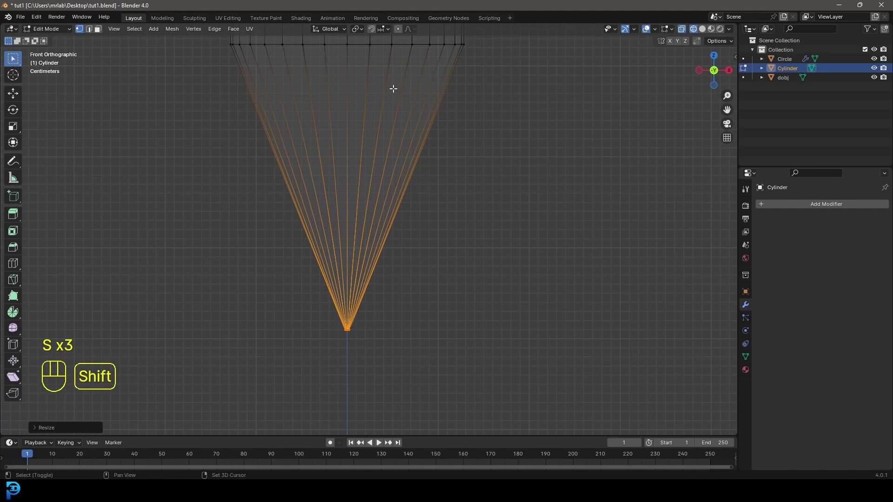
- Add a loop cut to the post's pointed end and slide it right below the tip's base edge
middle_click_drag(393, 88, 394, 216, "shift")
key("z")
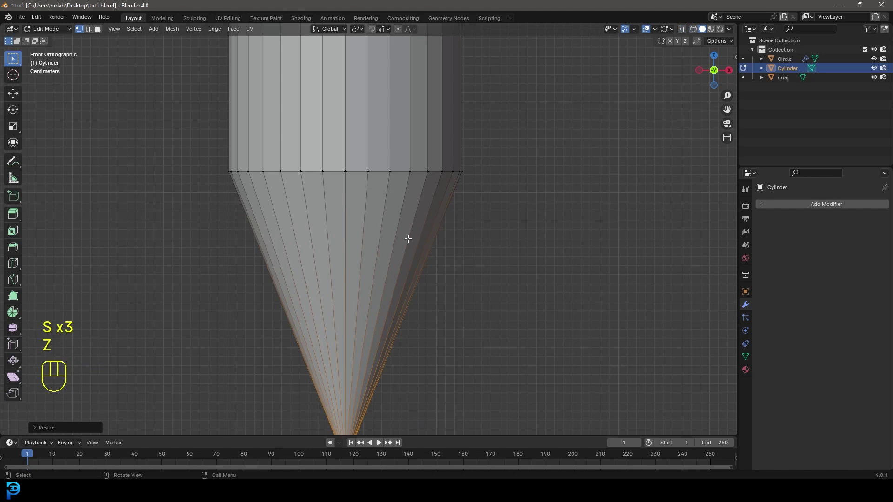
key("ctrl+r")
left_click(371, 249)
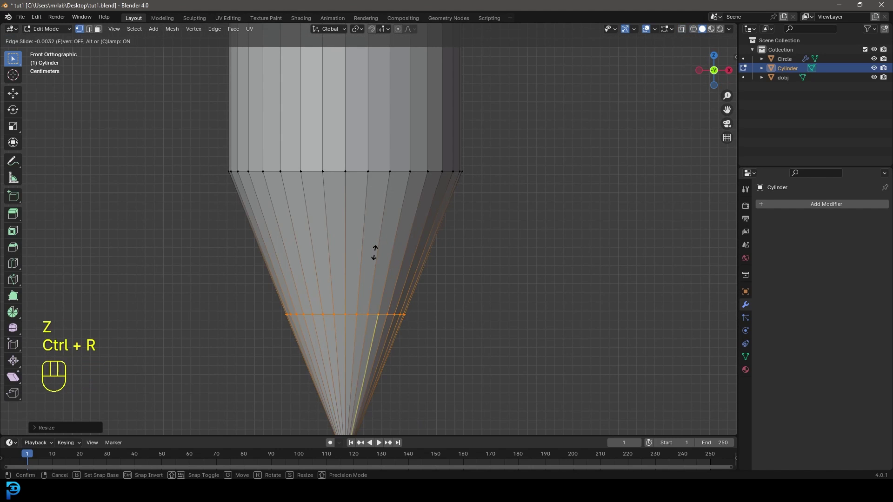
left_click(377, 108)
- Add a loop cut to the post's straight shaft and slide it down to right above the tip's base edge
middle_click_drag(377, 109, 365, 267, "shift")
scroll(363, 297, "down", 7)
key("ctrl+r")
right_click(374, 142)
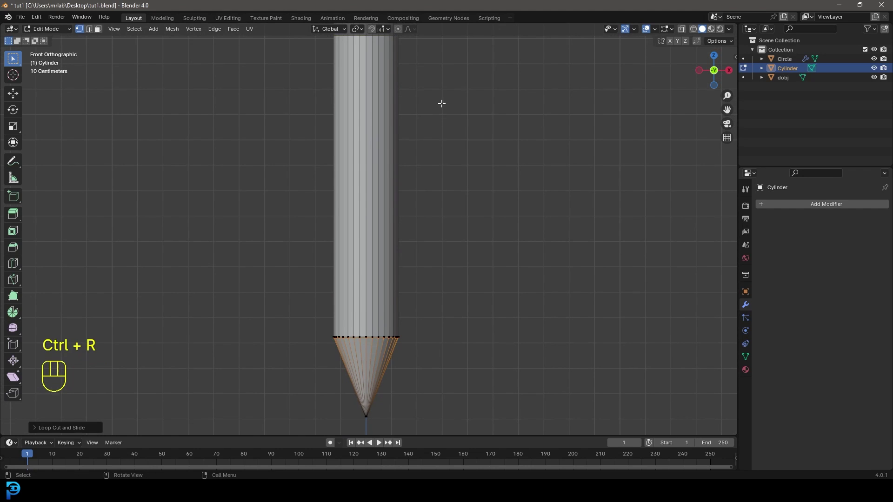
scroll(379, 148, "down", 5)
key("ctrl+r")
left_click(373, 159)
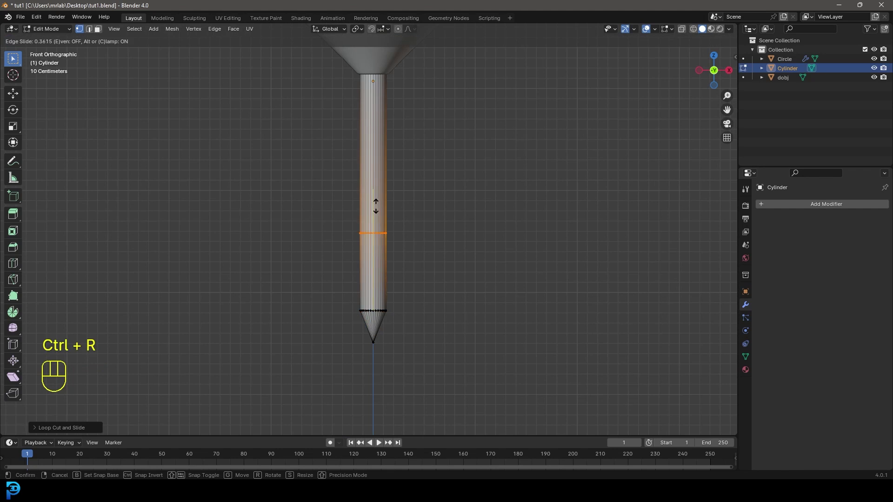
left_click(382, 279, "shift")
- Add a loop cut on the tapered tip and slide it down close to the very point
scroll(387, 309, "up", 4)
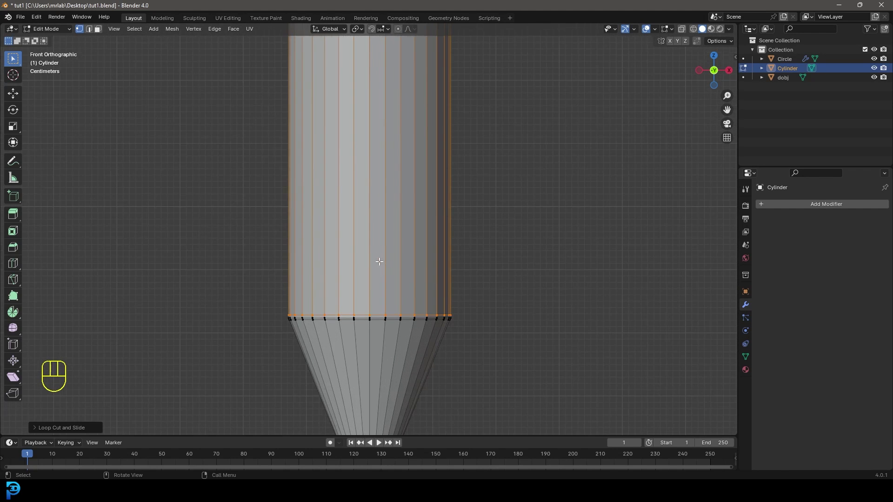
scroll(387, 309, "down", 1)
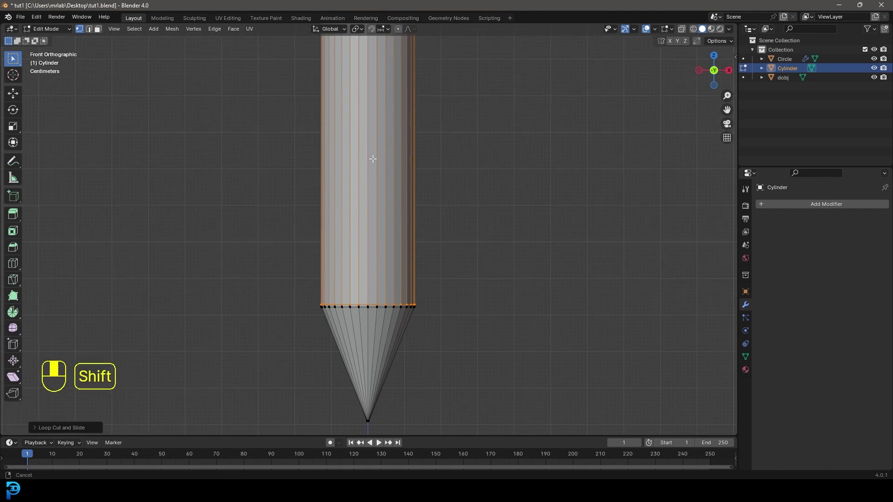
scroll(370, 271, "down", 5)
scroll(379, 232, "up", 6)
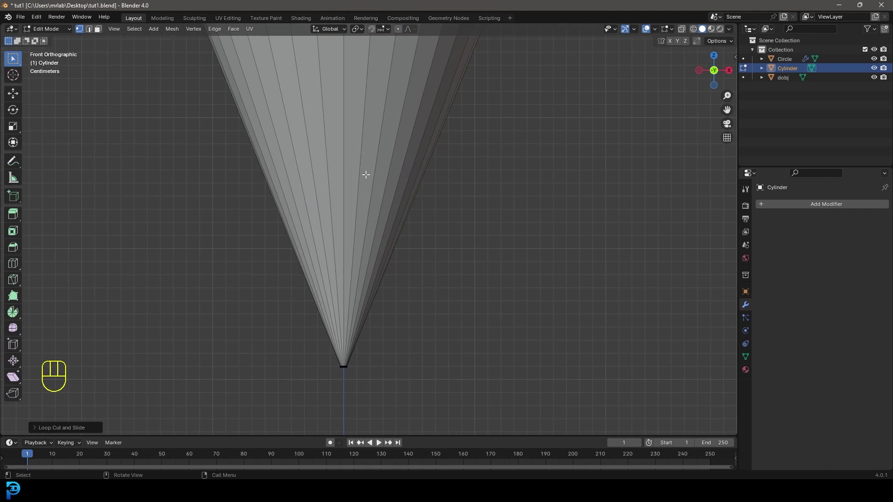
key("ctrl+r")
left_click(369, 311)
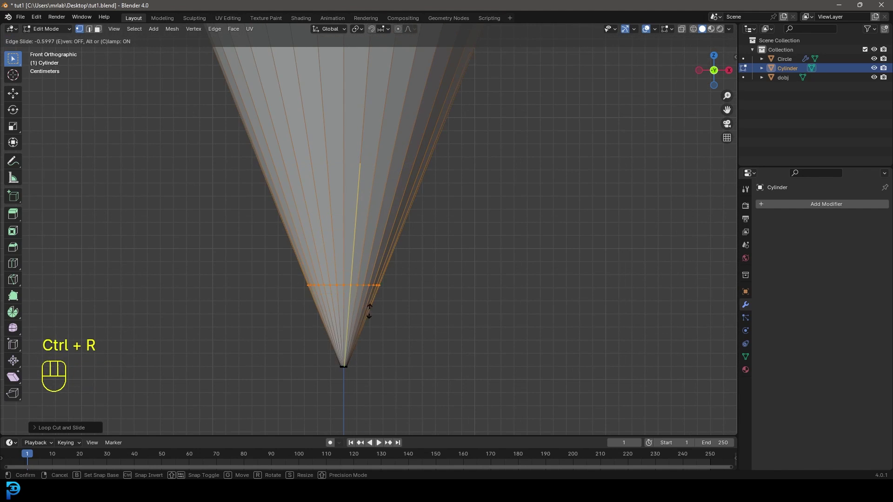
left_click(366, 387)
- Add a Subdivision Surface modifier to the earring post
scroll(366, 386, "down", 6)
middle_click_drag(328, 149, 317, 255, "shift")
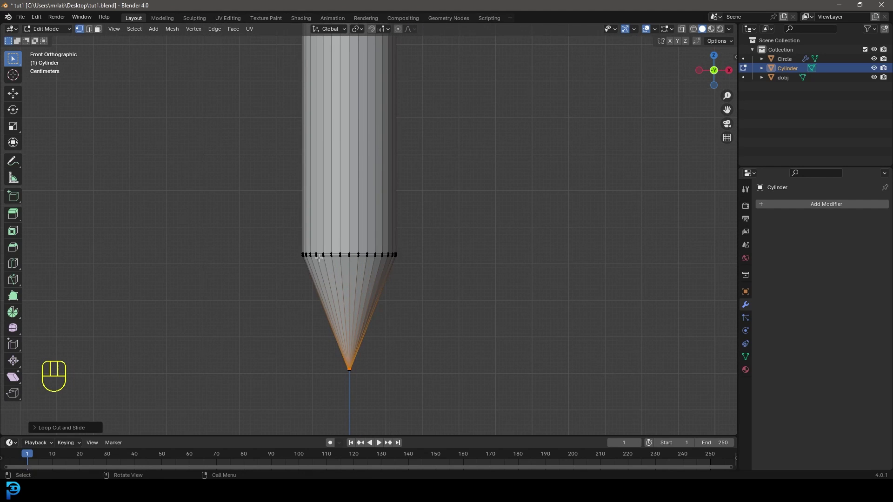
left_click(810, 206)
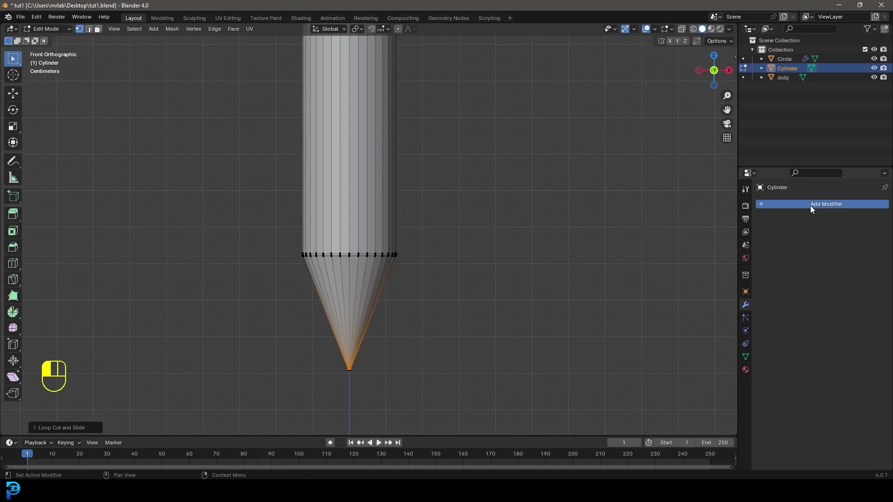
left_click(775, 208)
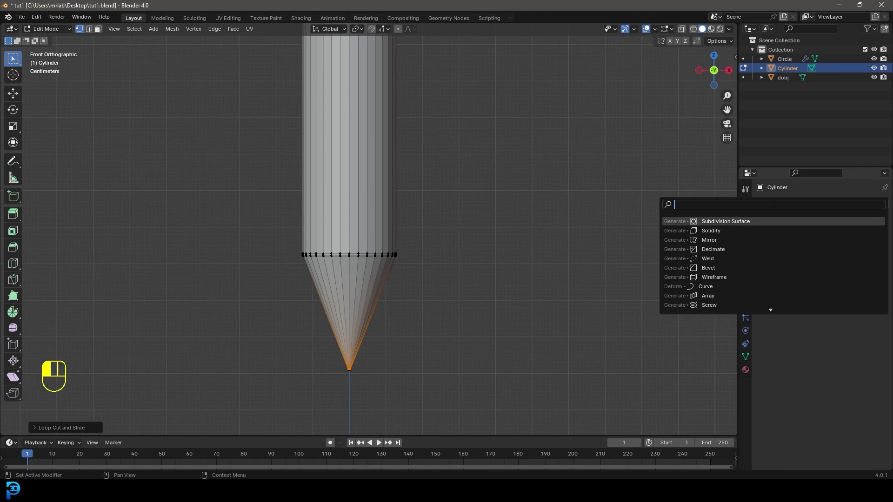
type("sub")
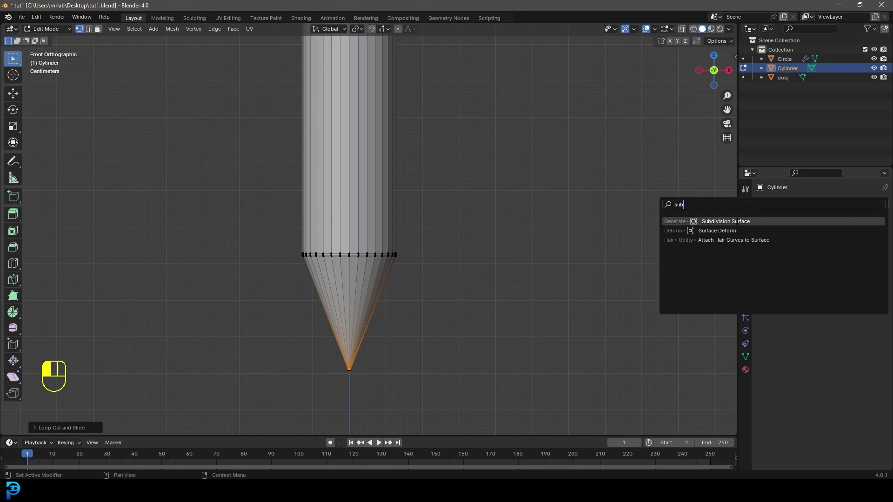
left_click(737, 222)
- In wireframe shading, select the post's top end inside the setting and delete its faces, then return to solid shading
scroll(549, 172, "down", 8)
middle_click_drag(391, 102, 432, 280, "shift")
key("z")
left_click(388, 276)
left_click_drag(356, 194, 450, 255)
middle_click_drag(491, 209, 405, 228)
scroll(396, 230, "up", 5)
key("x")
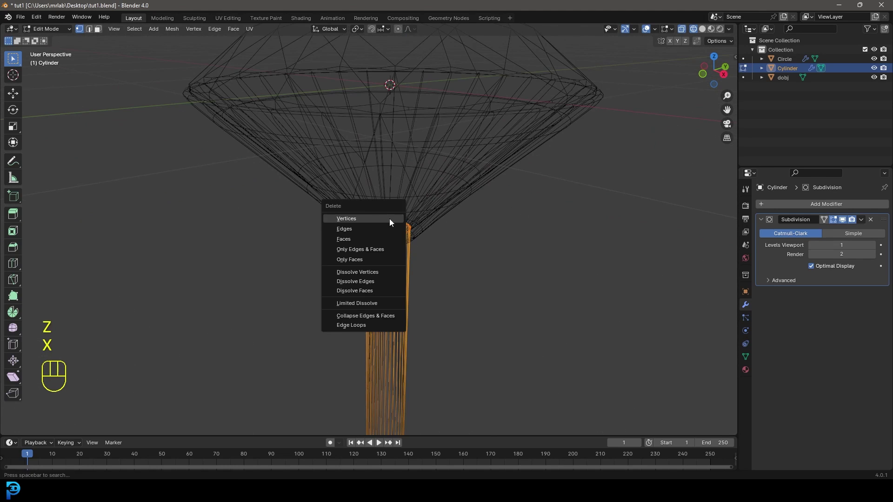
left_click(346, 240)
key("z")
- Leave mesh editing and shade the post smooth
scroll(482, 275, "down", 4)
mouse_move(461, 273)
middle_mouse_down()
mouse_move(482, 284)
mouse_move(439, 226)
middle_mouse_up()
scroll(379, 149, "up", 4)
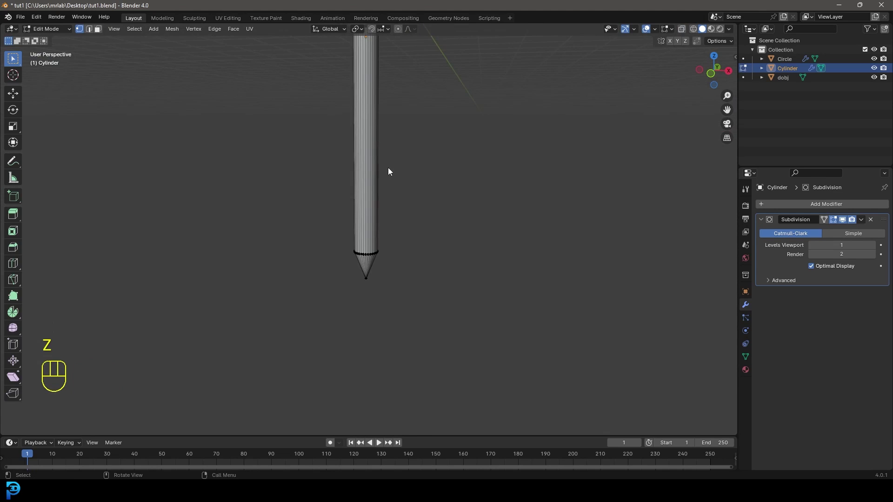
key("Tab")
scroll(399, 182, "down", 3)
middle_click_drag(398, 178, 420, 214)
scroll(419, 215, "up", 7)
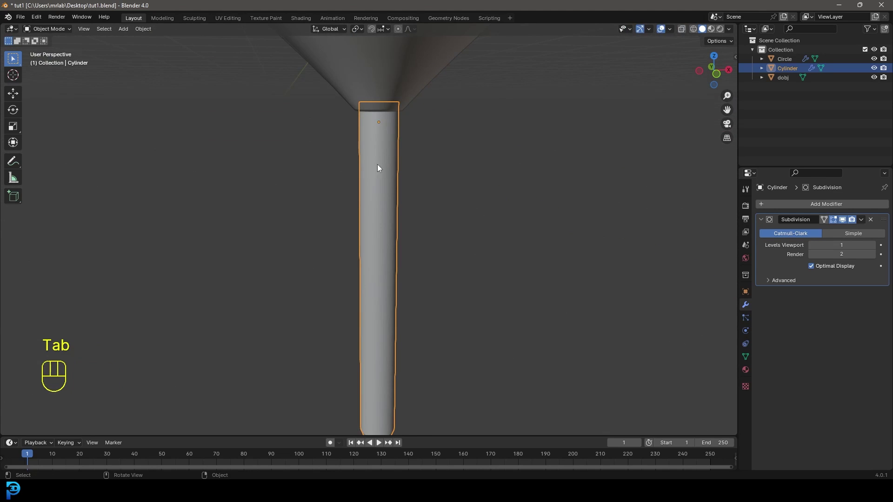
right_click(384, 143)
left_click(346, 147)
scroll(431, 169, "down", 4)
middle_click_drag(432, 169, 406, 198)
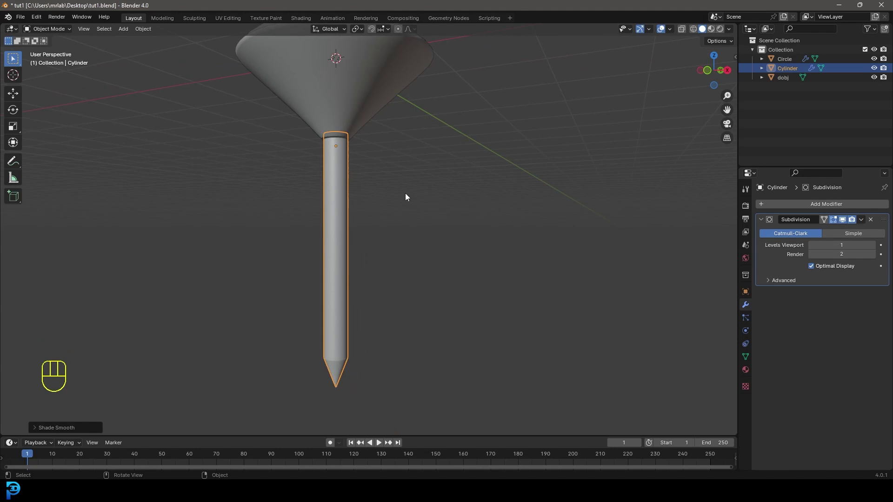
- Shorten the post slightly by moving the vertices of its pointed end up along Z in wireframe, then return to solid shading
key("KP_1")
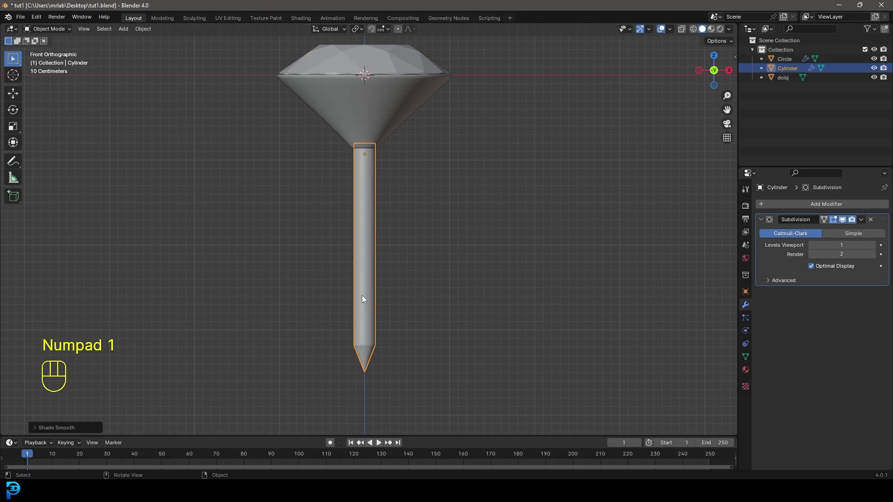
scroll(367, 289, "down", 2)
scroll(368, 279, "up", 2)
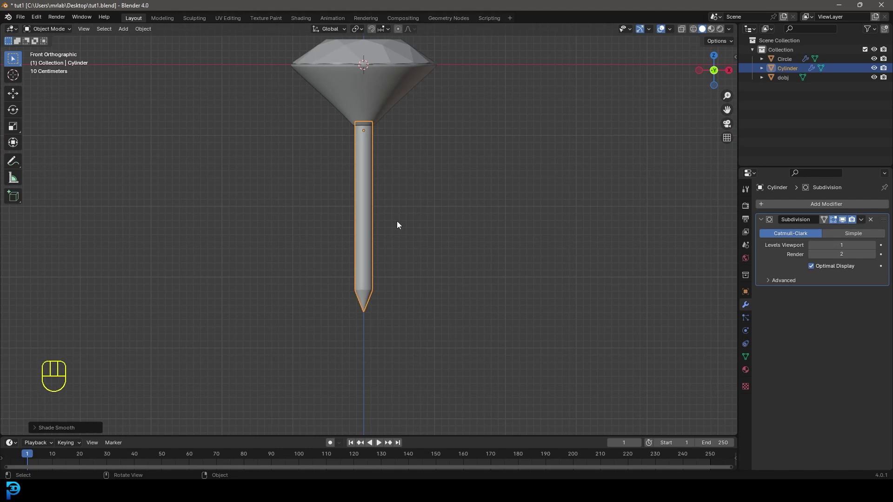
key("Tab")
key("z")
left_click(359, 220)
mouse_move(483, 363)
left_mouse_down()
mouse_move(325, 289)
mouse_move(290, 238)
left_mouse_up()
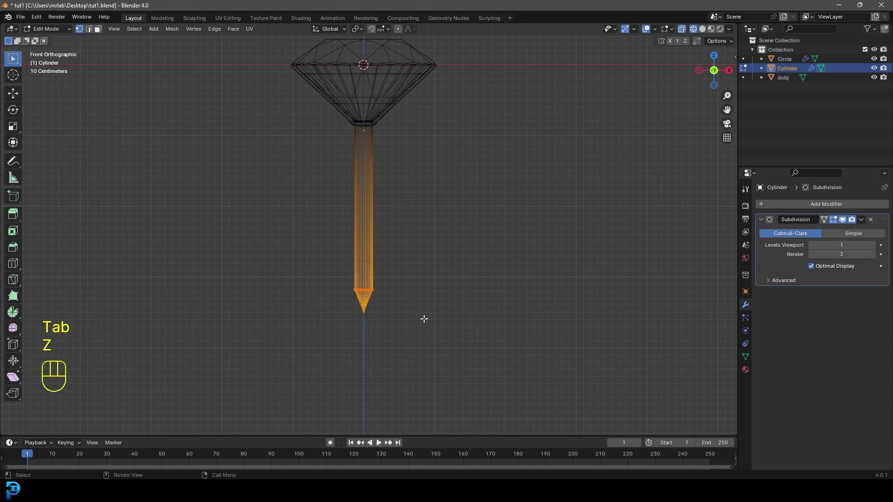
key("g")
key("z")
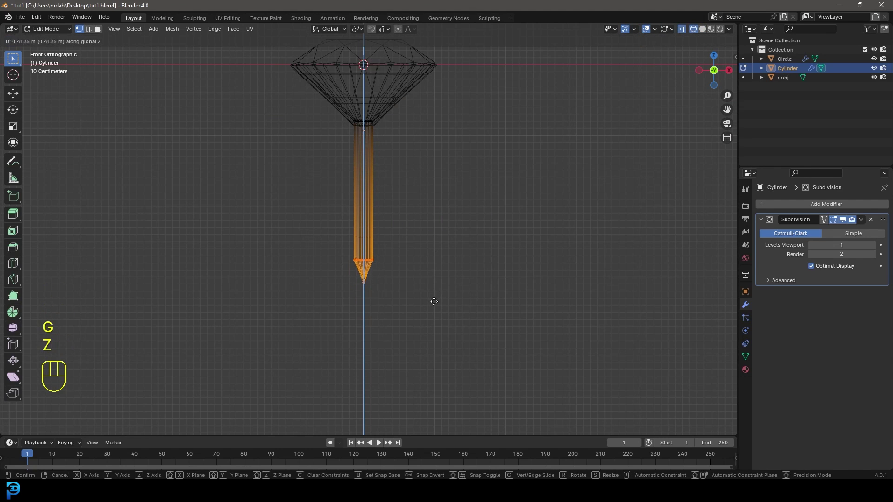
left_click(434, 303)
key("Tab")
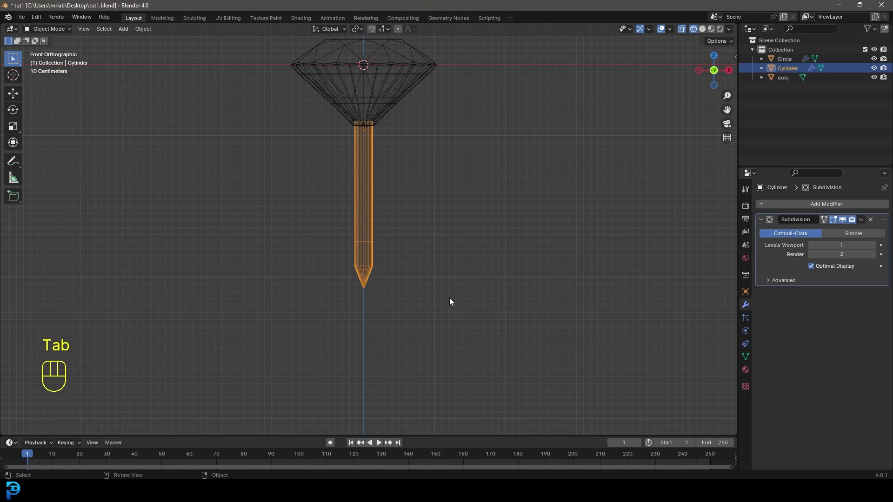
key("z")
- Add a plane mesh and move it down along Z to the lower half of the post's shaft
key("alt+a")
key("shift+a")
mouse_move(401, 175)
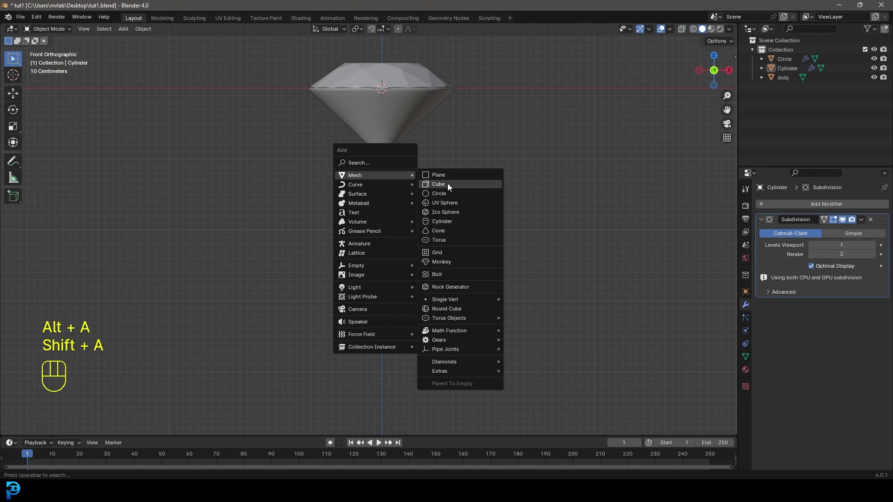
left_click(439, 175)
scroll(419, 158, "down", 1)
middle_click_drag(387, 137, 390, 173, "shift")
key("g")
key("z")
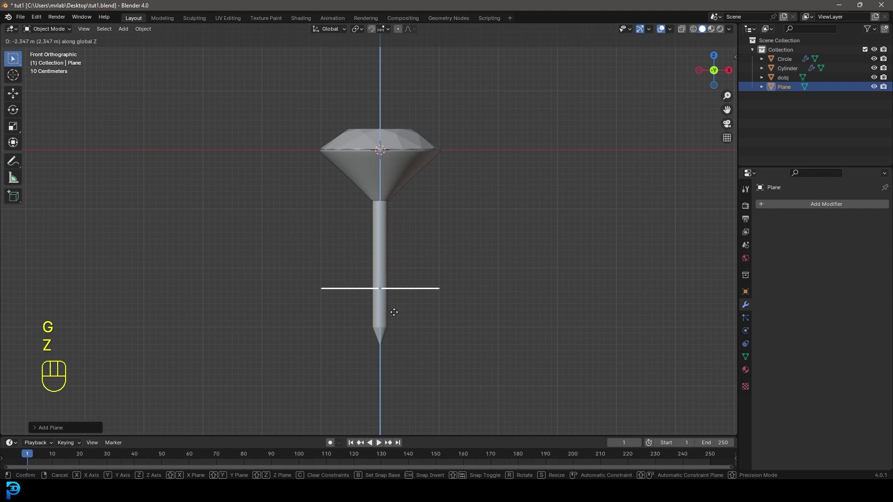
left_click(393, 303)
- Add a Mirror modifier on the X axis to the plane and enable Clipping
middle_click_drag(393, 303, 439, 262)
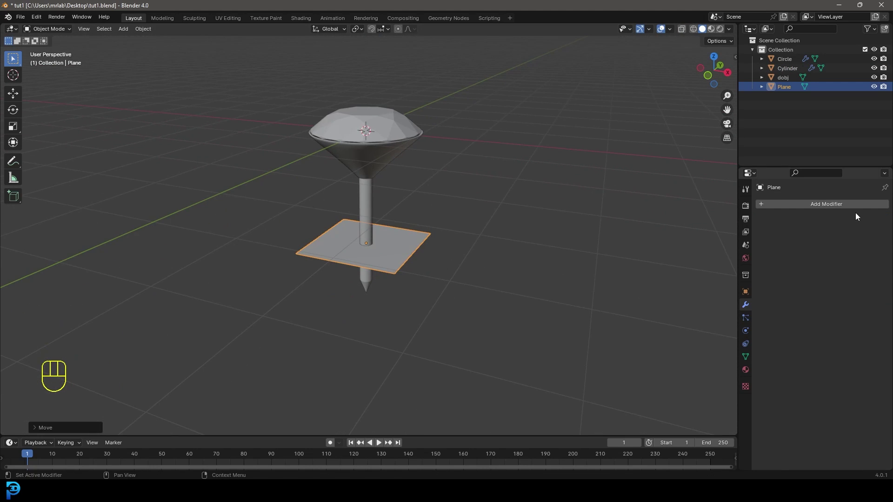
left_click(819, 205)
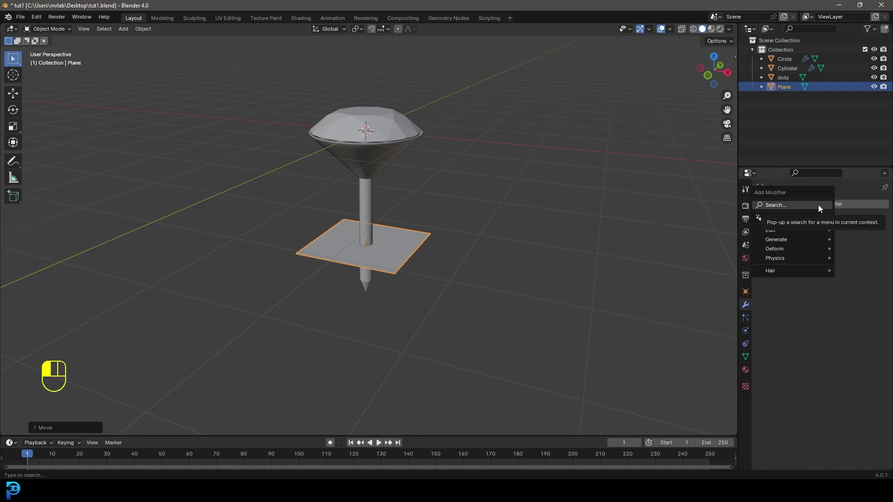
type("mirr")
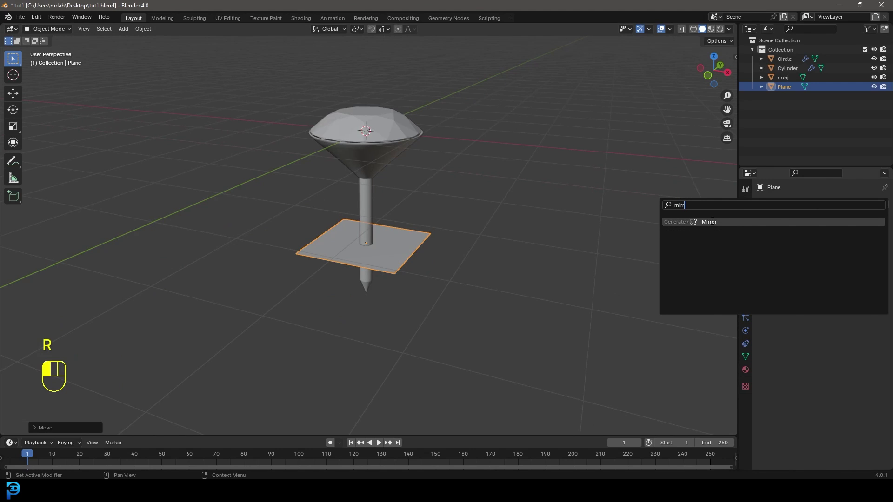
left_click(712, 221)
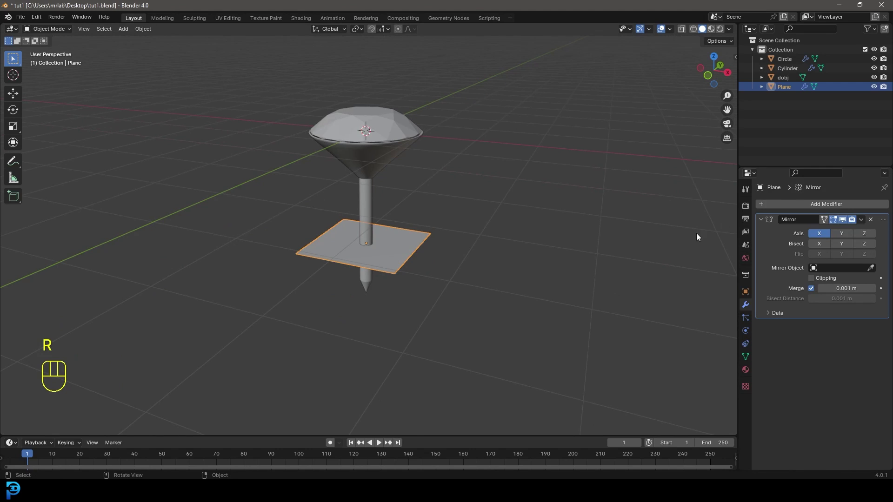
left_click(812, 279)
- Move the plane's mesh along X in Edit Mode so its inner edge meets the mirror centre and both halves join
middle_click_drag(373, 261, 408, 258)
scroll(409, 258, "up", 2)
key("Tab")
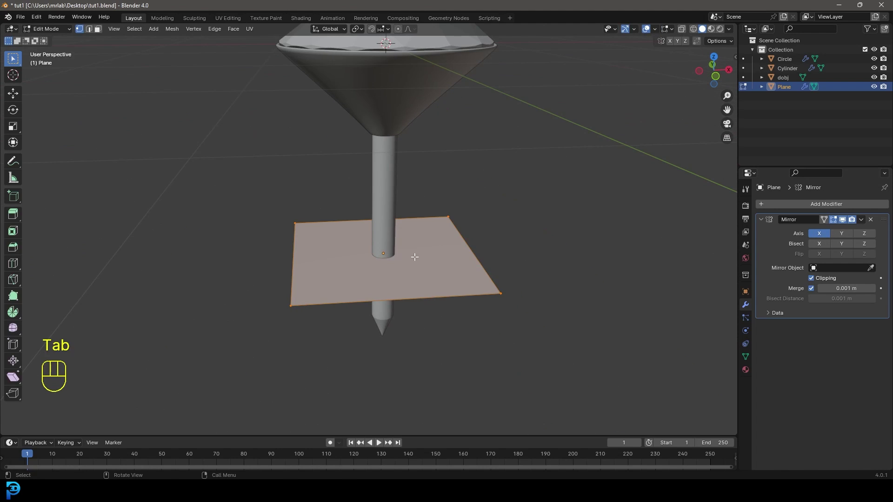
key("KP_1")
key("g")
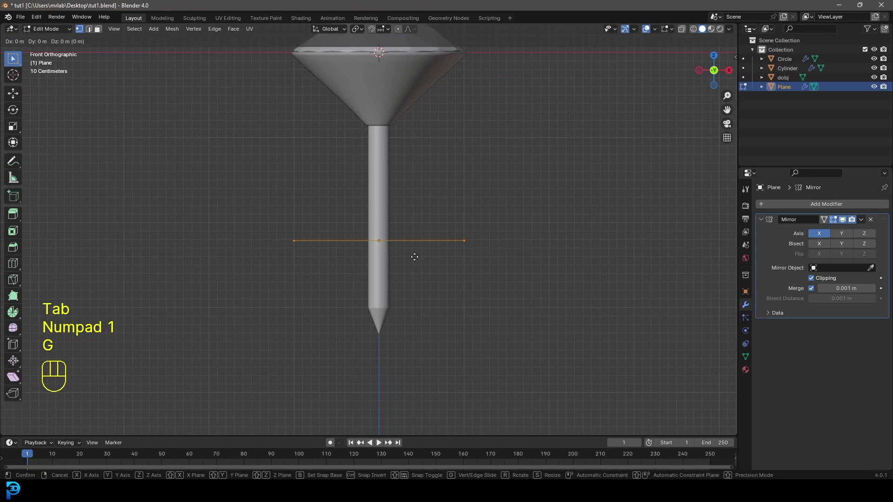
left_click(514, 258)
middle_click_drag(486, 223, 474, 263)
key("g")
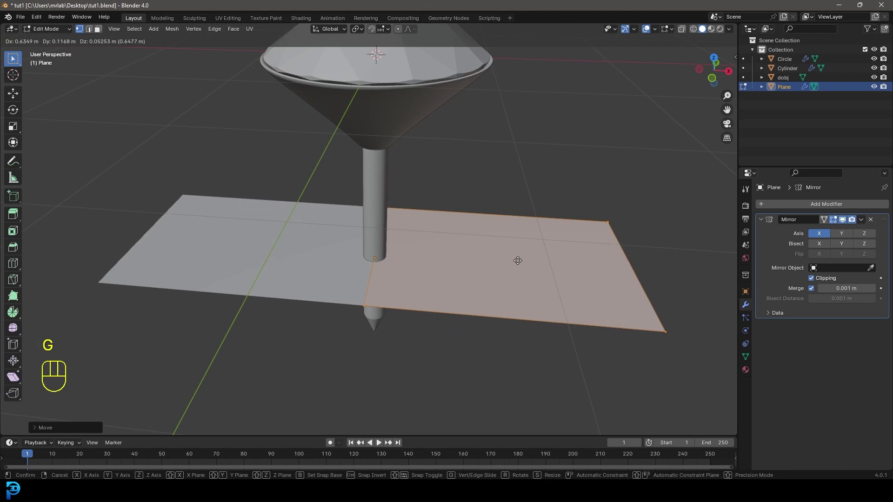
key("x")
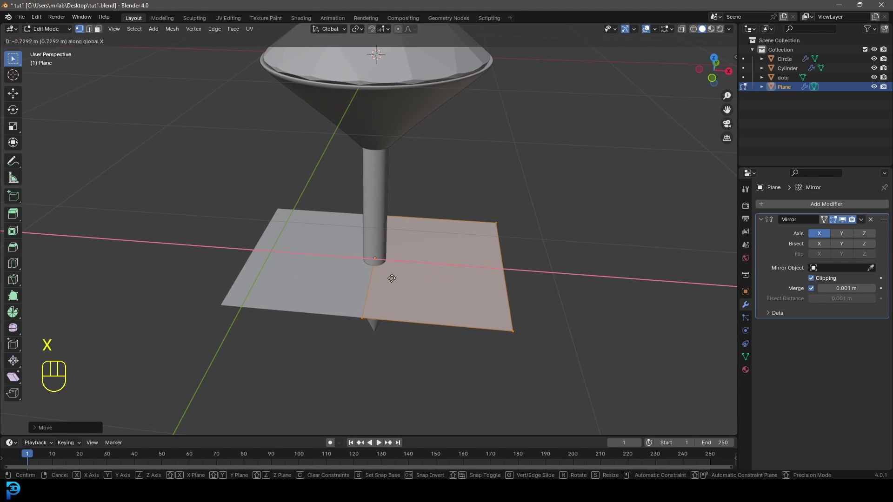
left_click(345, 276)
- Scale the plane's mesh along Y to about half its width
middle_click_drag(344, 276, 555, 290)
key("s")
key("y")
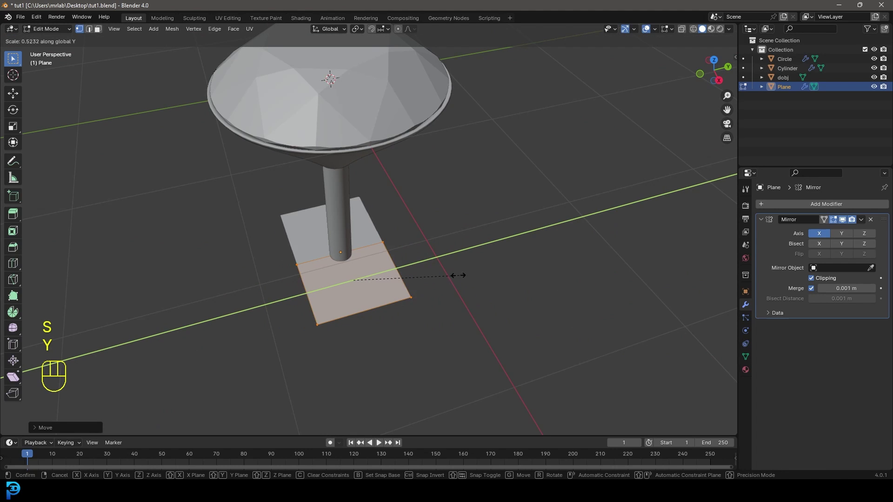
left_click(455, 274)
- Select the plane's outer edge vertices and move them about 0.24 m inward and 0.07 m down in front view
middle_click_drag(359, 312, 357, 231)
left_click(90, 29)
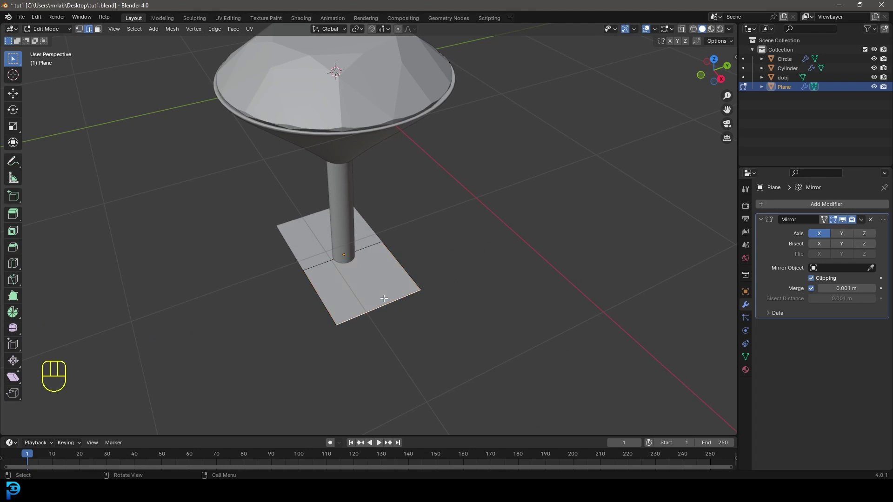
key("KP_1")
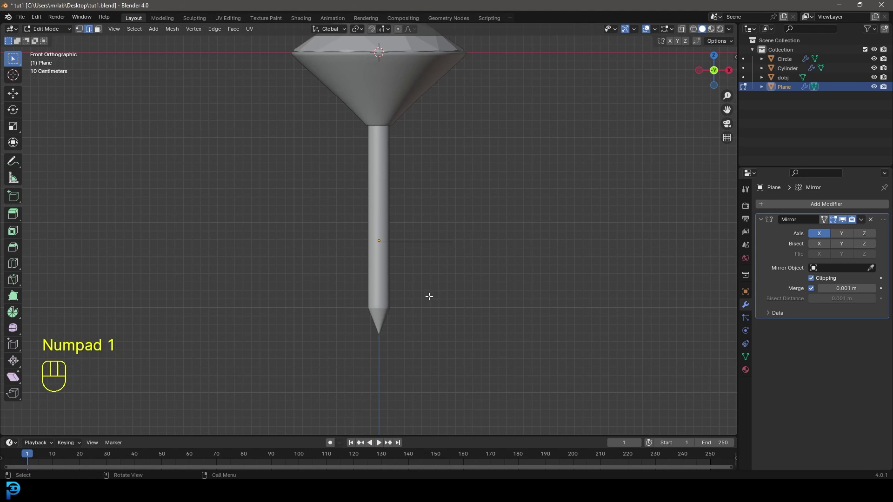
left_click(80, 29)
middle_click_drag(584, 229, 389, 238)
key("KP_1")
scroll(500, 261, "up", 5)
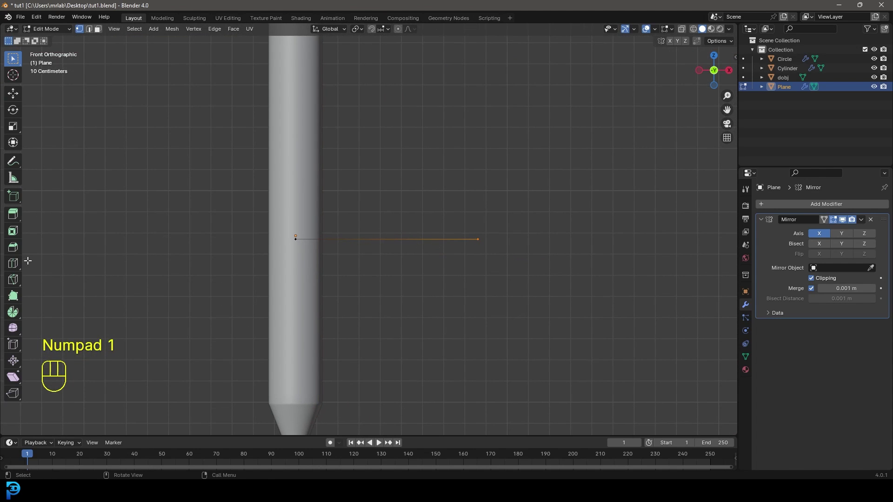
key("g")
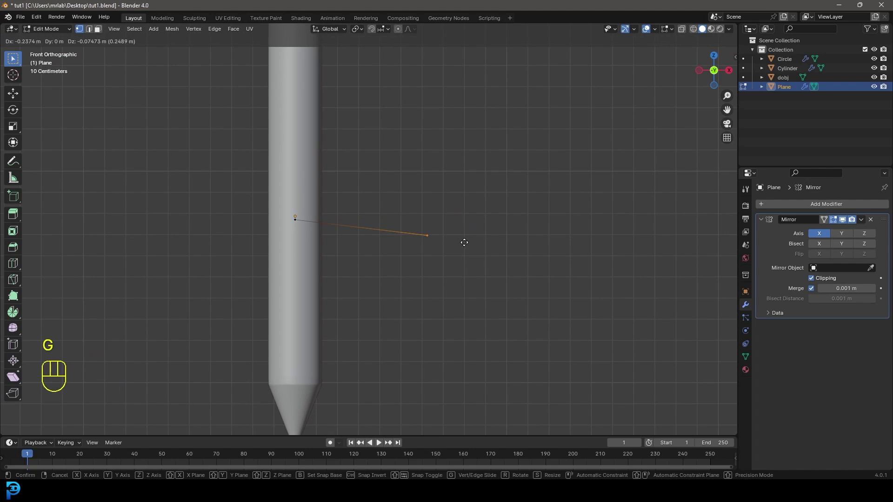
left_click(464, 242)
- Extrude the outer edge outward in several short segments that rise gently to a crest beside the post
scroll(464, 242, "down", 1)
key("e")
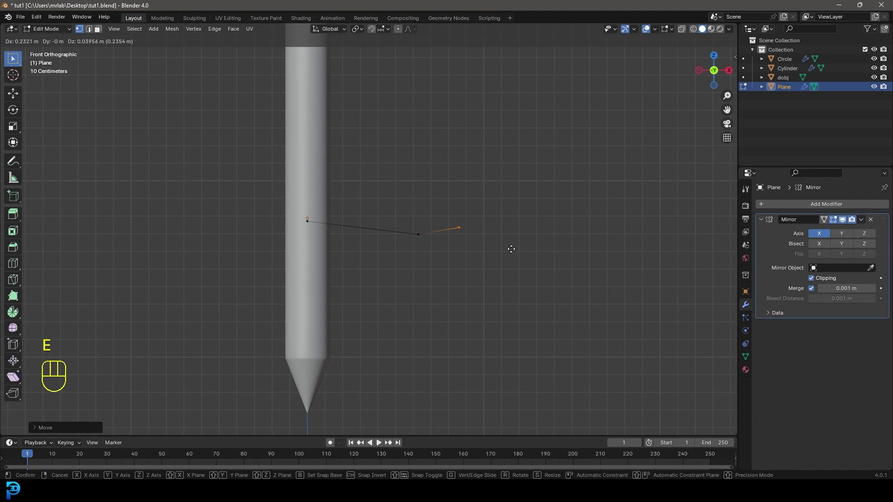
left_click(511, 250)
key("e")
left_click(526, 242)
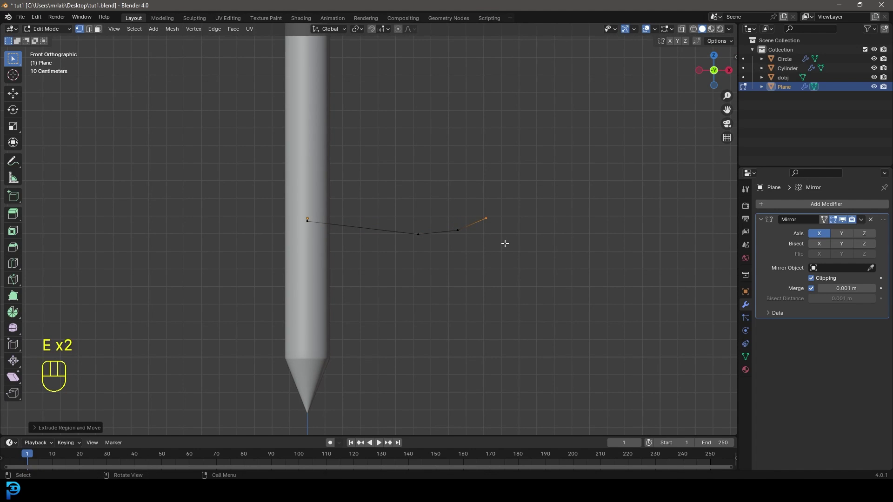
scroll(504, 243, "down", 1)
key("e")
left_click(494, 249)
key("e")
left_click(517, 250)
- Continue extruding the edge in short segments down, around and back toward the post to form a curl
key("e")
left_click(525, 260)
key("e")
left_click(524, 286)
key("e")
left_click(514, 301)
key("e")
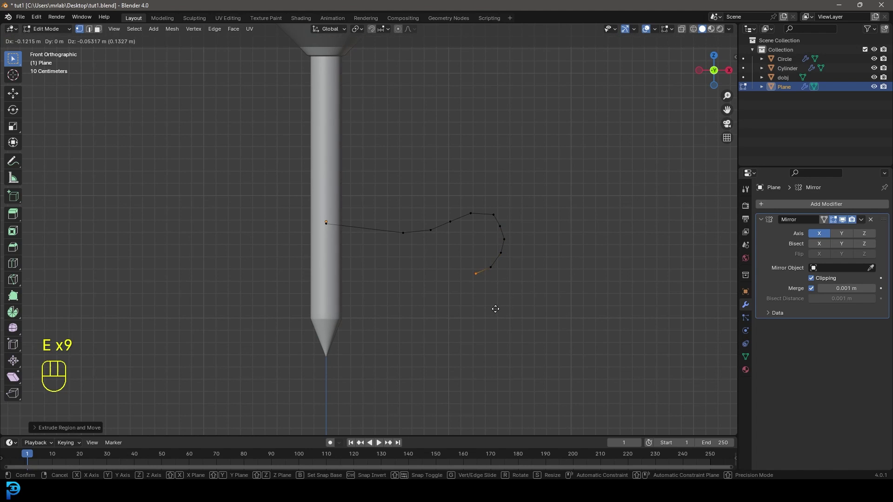
left_click(491, 311)
key("e")
left_click(469, 310)
key("e")
left_click(455, 304)
- Undo the last edit, enable smooth proportional editing, and scale the curl's end edge along Y to about 0.25 with proportional size 1.33
scroll(512, 253, "down", 4)
middle_click_drag(512, 254, 499, 269)
scroll(499, 270, "up", 3)
key("ctrl+z")
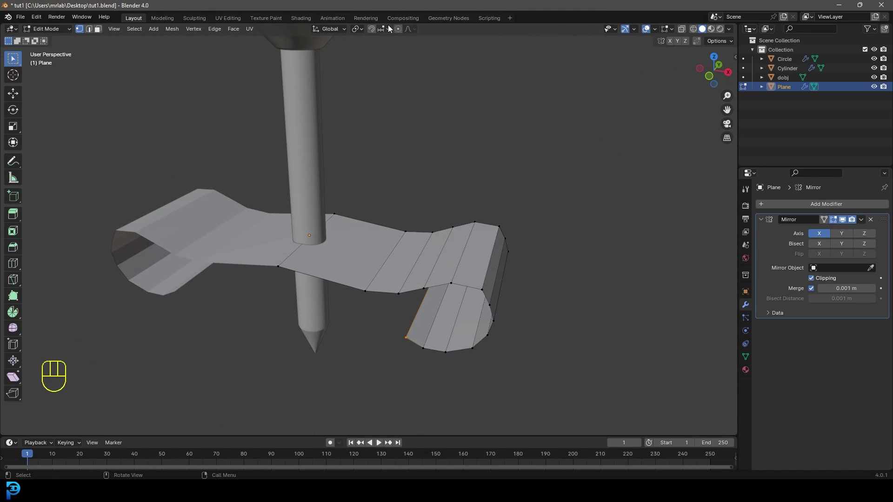
left_click(413, 29)
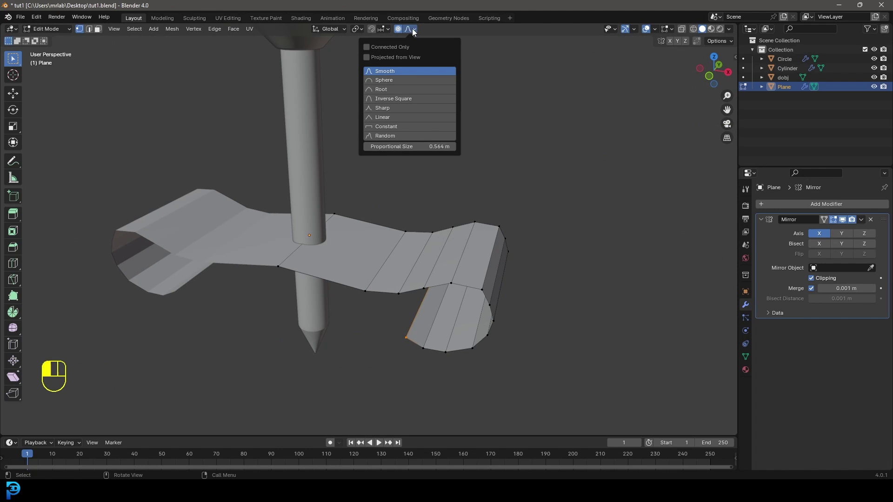
middle_click_drag(592, 241, 514, 255)
key("s")
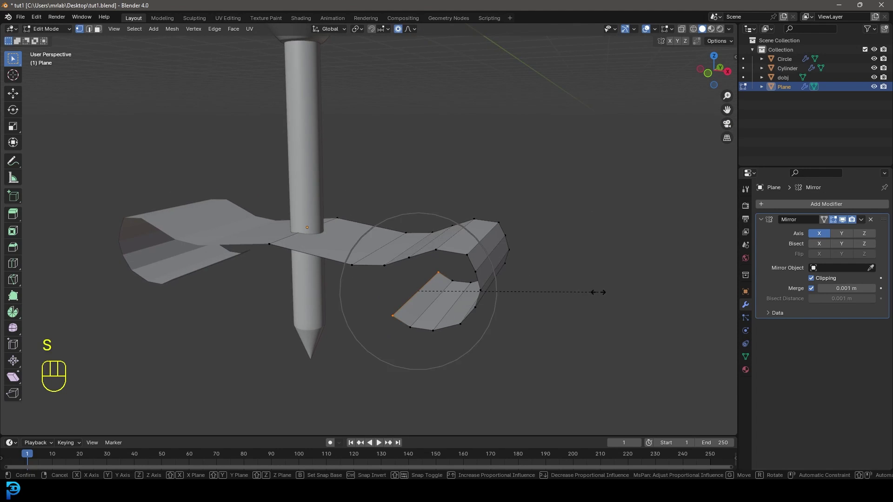
key("y")
scroll(530, 267, "down", 6)
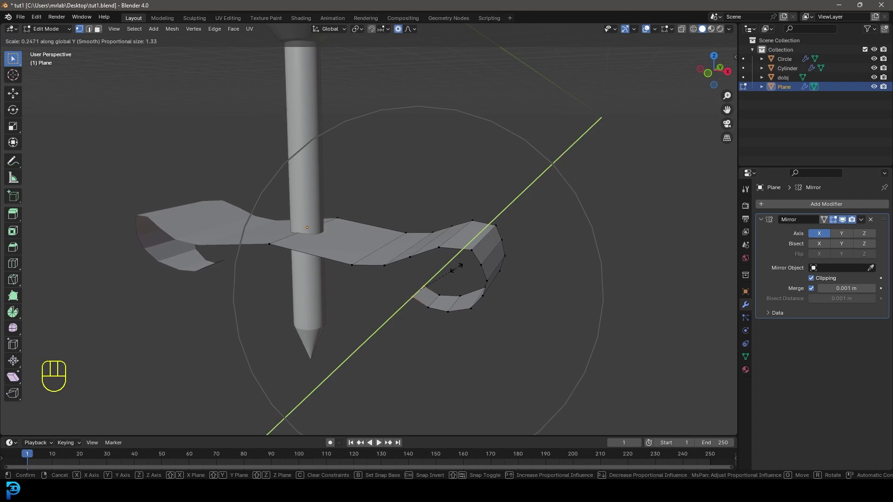
left_click(473, 261)
- Scale the curl's end edge further along Y with proportional editing to taper the strip toward its tip
middle_click_drag(521, 237, 461, 275)
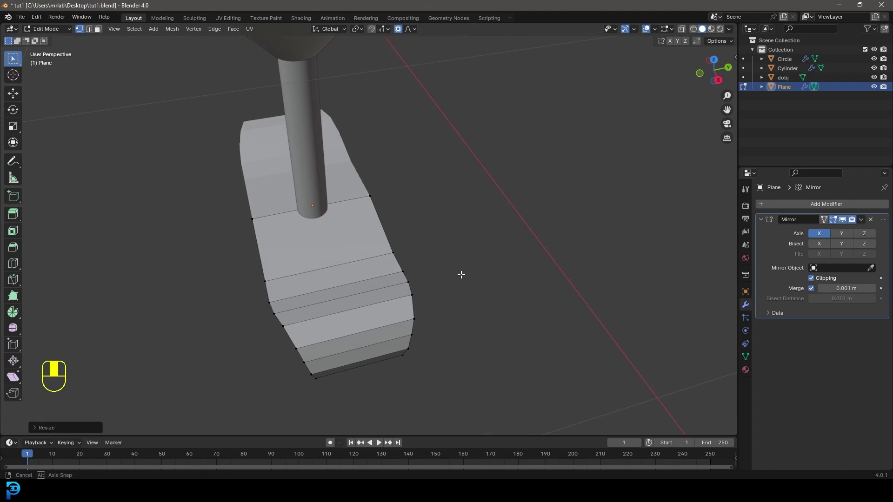
key("s")
key("y")
scroll(440, 321, "down", 4)
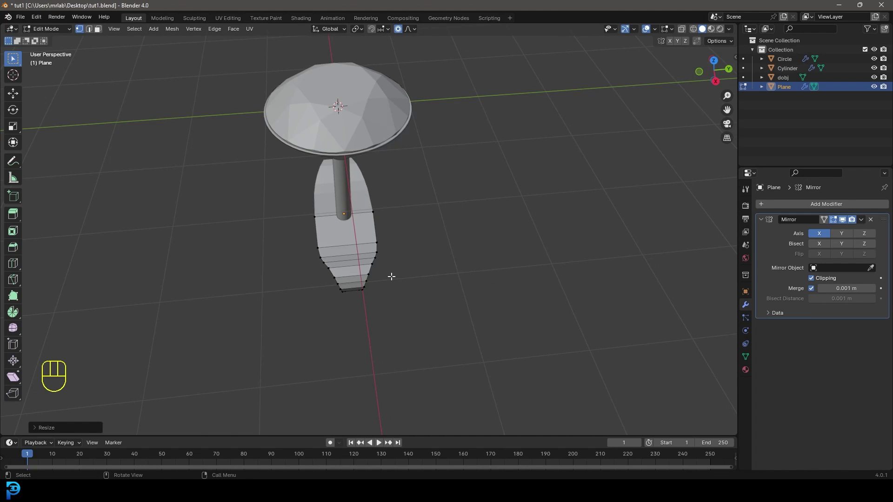
- Select the curl's tail vertices in front wireframe view and reposition them with proportional editing
key("KP_1")
key("z")
left_click_drag(499, 311, 380, 205)
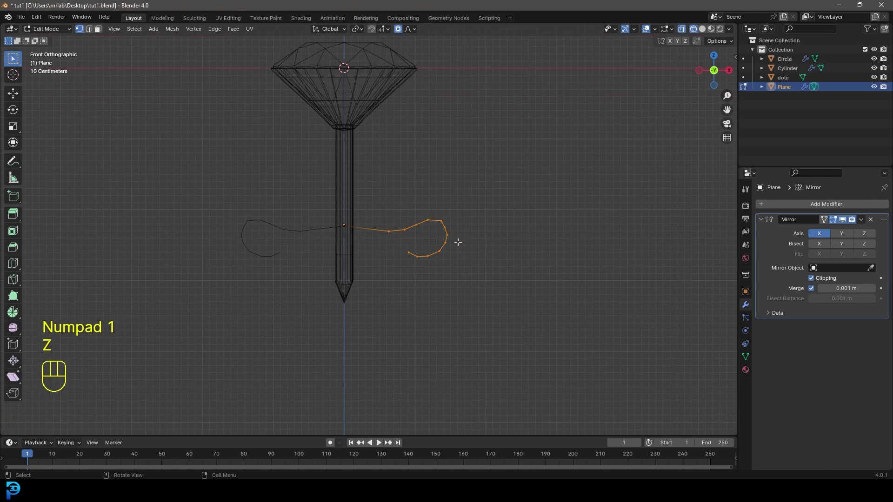
scroll(479, 246, "up", 2)
key("g")
left_click(493, 258)
mouse_move(492, 258)
middle_mouse_down()
mouse_move(445, 259)
mouse_move(378, 291)
mouse_move(358, 313)
mouse_move(457, 247)
middle_mouse_up()
key("z")
left_click(518, 269)
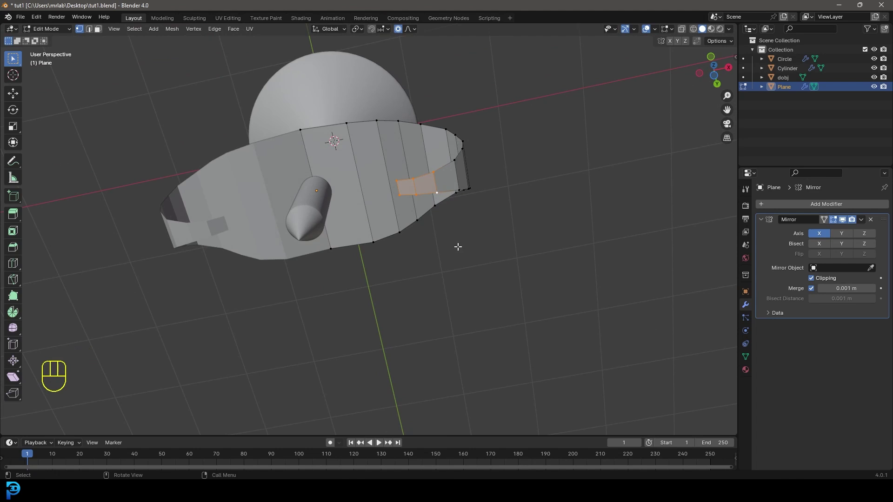
- Scale the curl's tail faces along Y to about 2.6 with proportional size 0.91
key("s")
key("y")
scroll(493, 295, "up", 2)
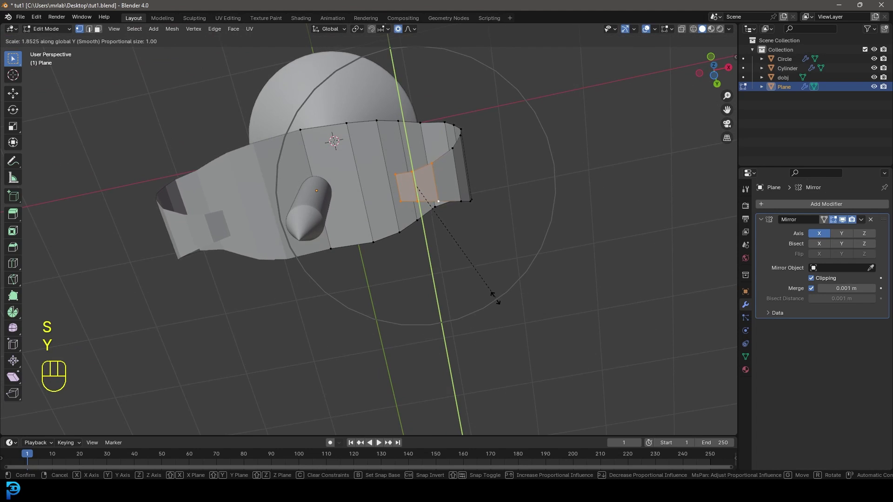
scroll(524, 339, "up", 1)
scroll(523, 342, "down", 1)
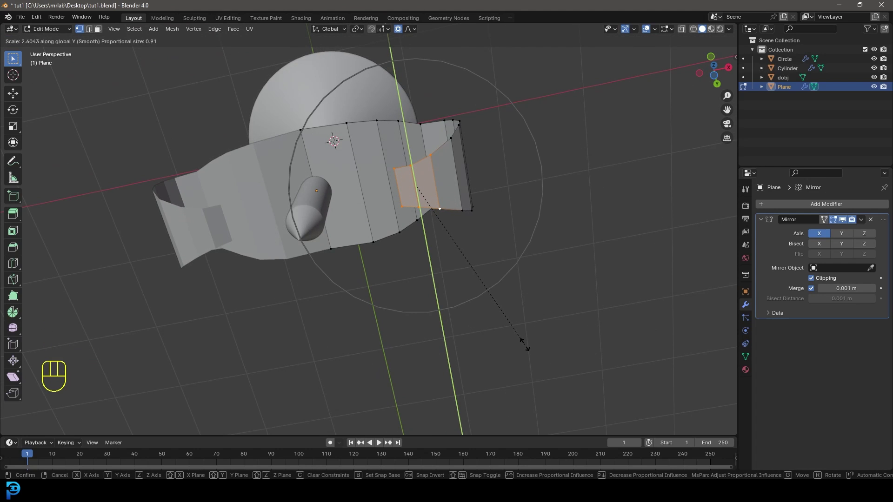
left_click(524, 345)
- Select the edge across the curl's outer bend and scale it along Y to narrow it slightly, using proportional editing
middle_click_drag(524, 345, 374, 265)
key("alt+a")
left_click(371, 264, "alt+shift")
key("s")
key("y")
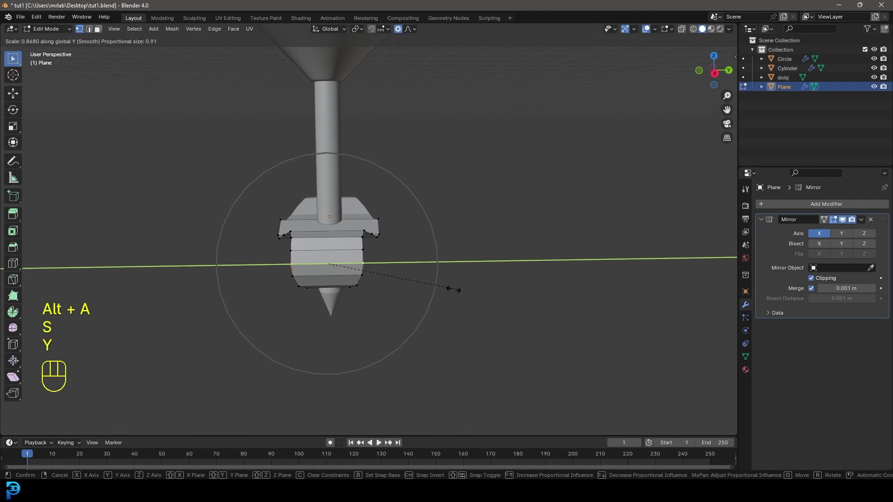
left_click(443, 291)
- Add two evenly spaced lengthwise loop cuts along the strip
middle_click_drag(442, 291, 395, 284)
scroll(320, 298, "up", 4)
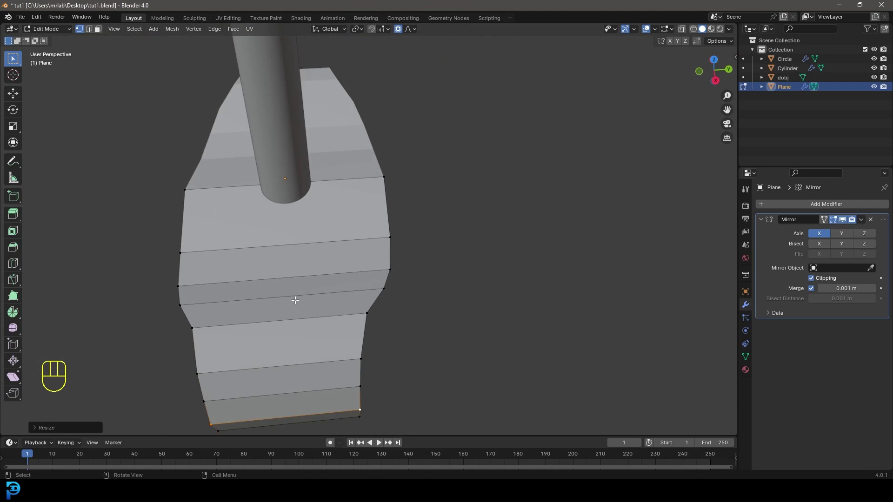
middle_click_drag(317, 299, 291, 309)
key("ctrl+r")
scroll(309, 288, "up", 1)
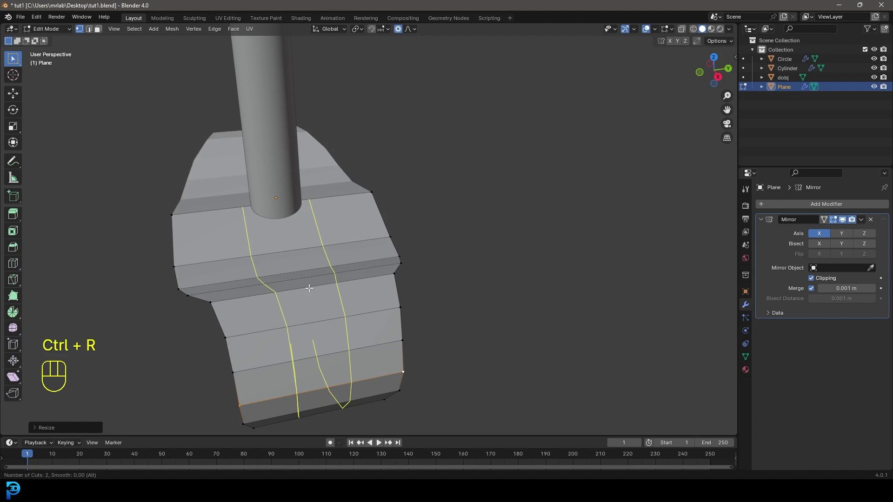
left_click(309, 288)
right_click(310, 288)
- Add a Subdivision Surface modifier to the earring back
middle_click_drag(309, 288, 533, 267)
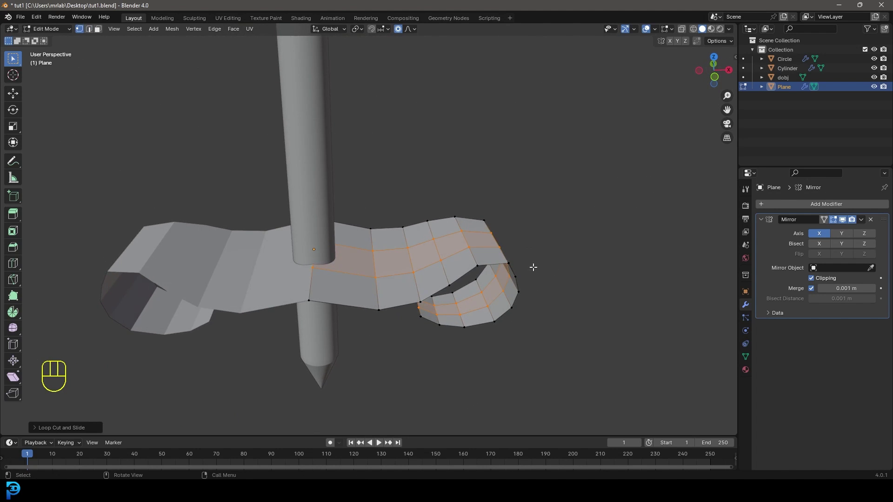
left_click(839, 205)
type("su")
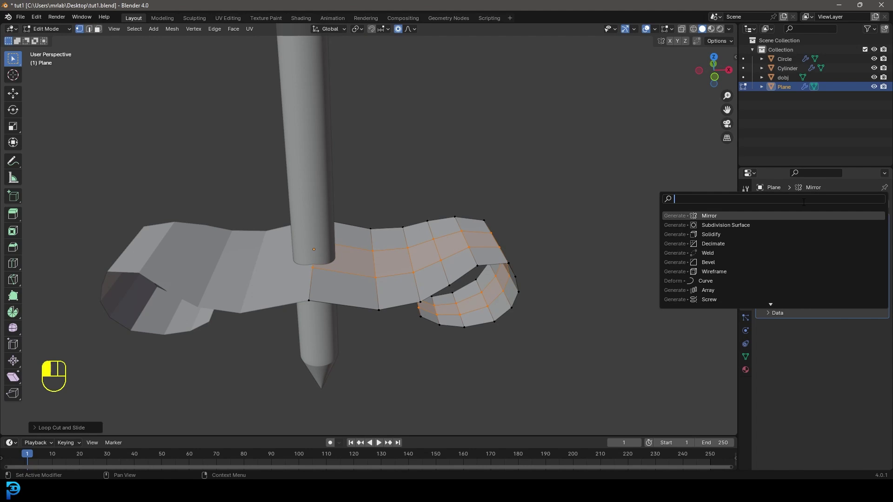
type("b")
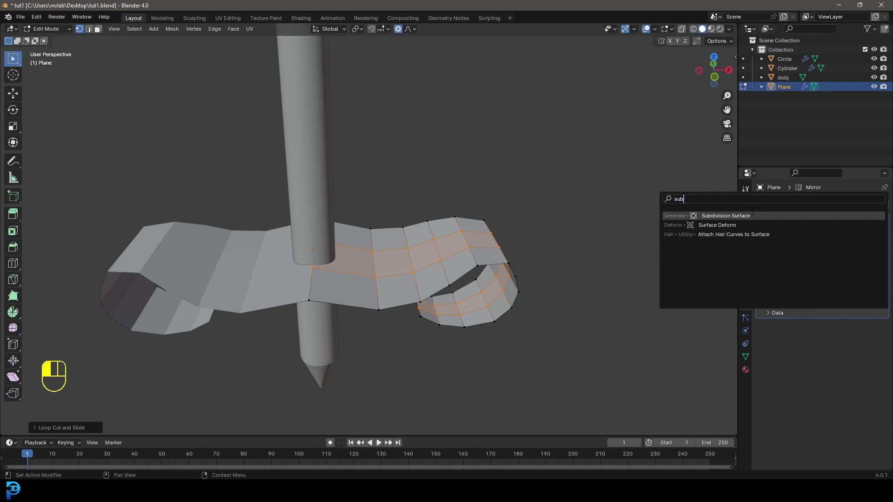
left_click(753, 214)
- Extrude the strip's centre face at the post about 0.29 m upward along Z and delete the extruded top face
middle_click_drag(526, 245, 168, 160)
middle_click_drag(141, 57, 101, 28)
left_click(307, 240)
mouse_move(305, 254)
middle_mouse_down()
mouse_move(330, 234)
mouse_move(344, 268)
middle_mouse_up()
key("z")
left_click(306, 238)
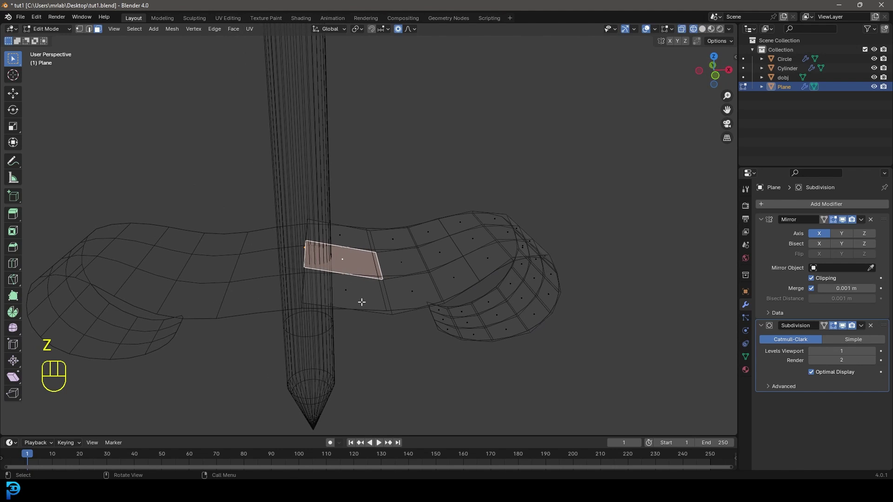
key("e")
key("z")
- Move the collar's outer top edge inward along X with proportional editing to taper the collar toward the post
key("z")
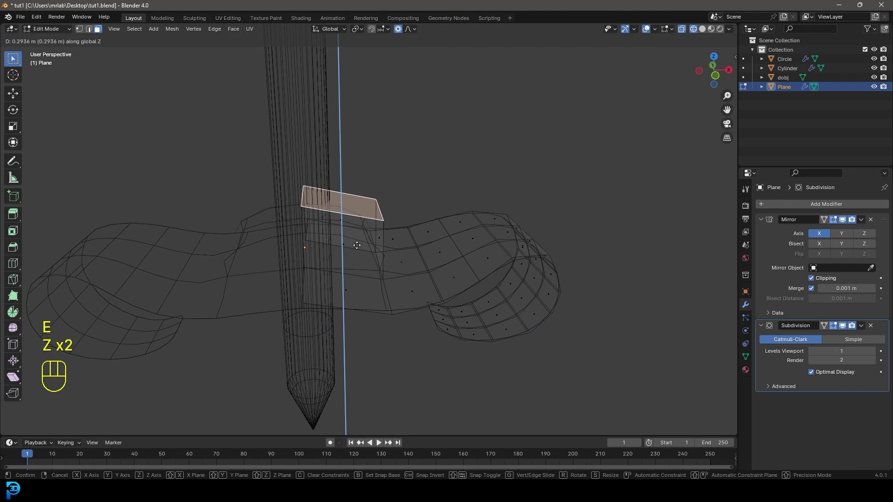
left_click(357, 245)
key("x")
left_click(339, 230)
key("z")
left_click(393, 237)
middle_click_drag(430, 226, 378, 250)
key("z")
left_click(392, 251)
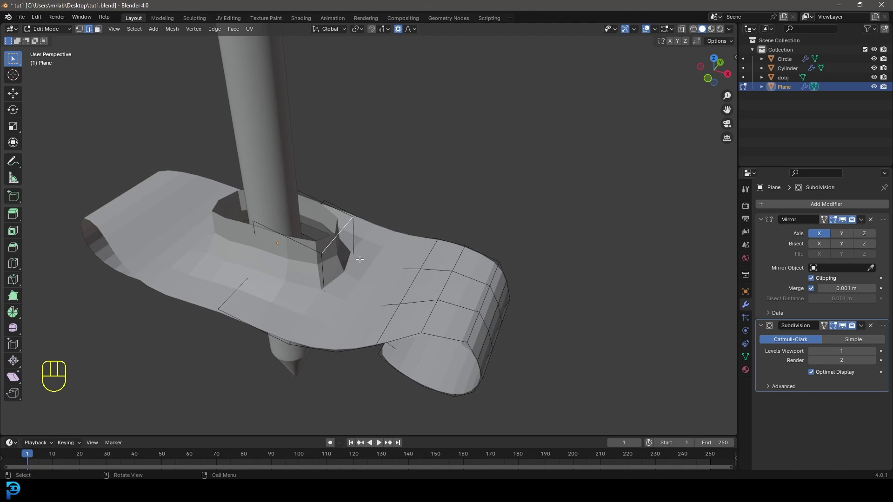
key("g")
key("y")
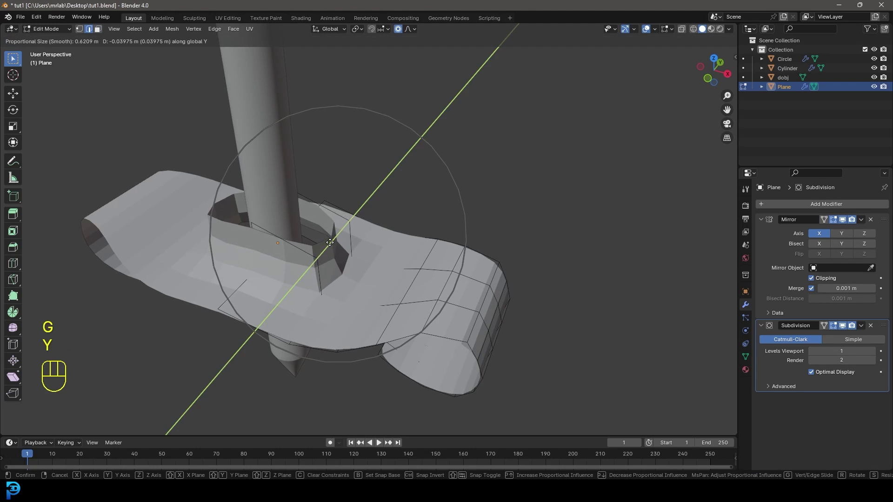
key("x")
left_click(331, 235)
- Add a Solidify modifier to the earring back in Object Mode with a thickness of -0.049 m
scroll(332, 237, "down", 4)
mouse_move(336, 251)
middle_mouse_down()
mouse_move(363, 226)
mouse_move(349, 221)
mouse_move(338, 246)
mouse_move(348, 249)
middle_mouse_up()
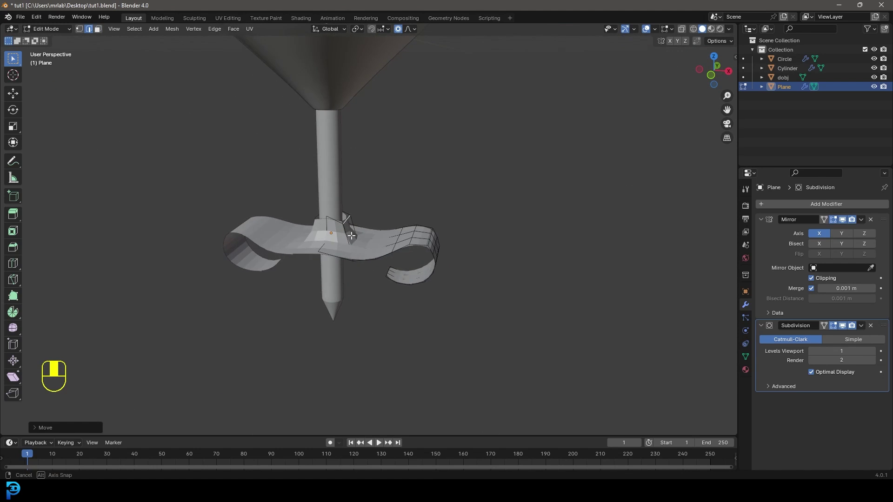
scroll(363, 251, "up", 2)
key("Tab")
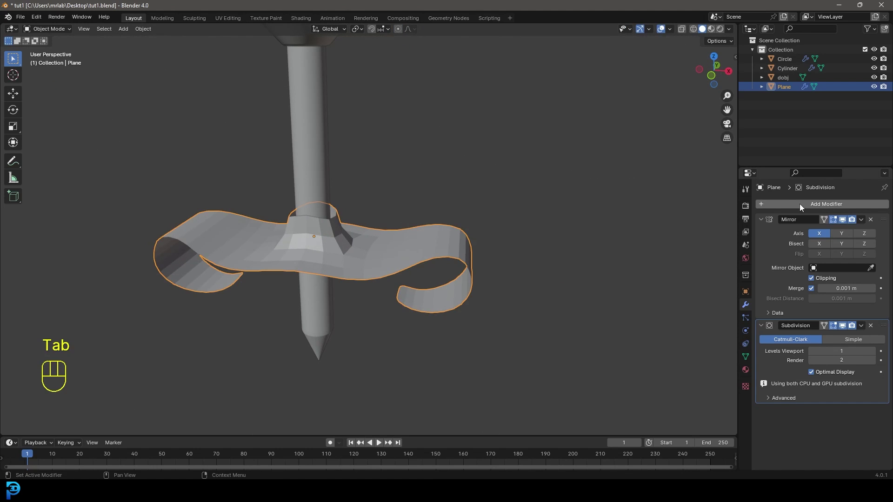
left_click(804, 204)
left_click(783, 205)
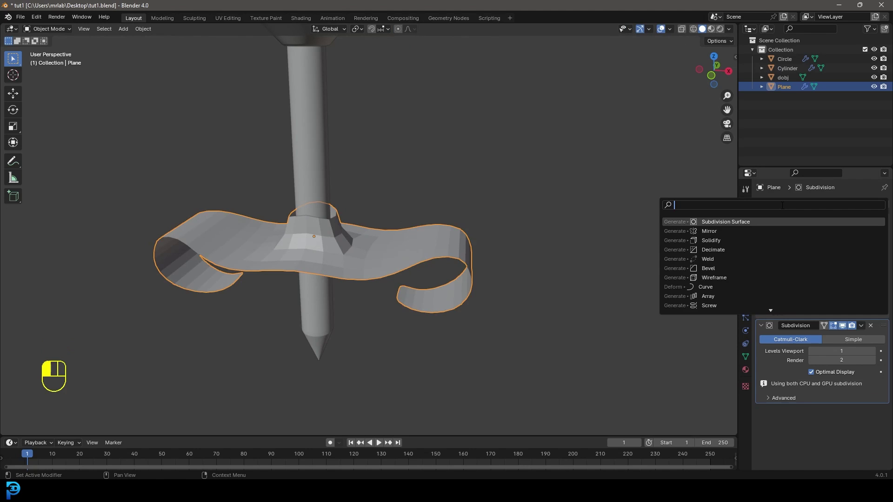
type("solid")
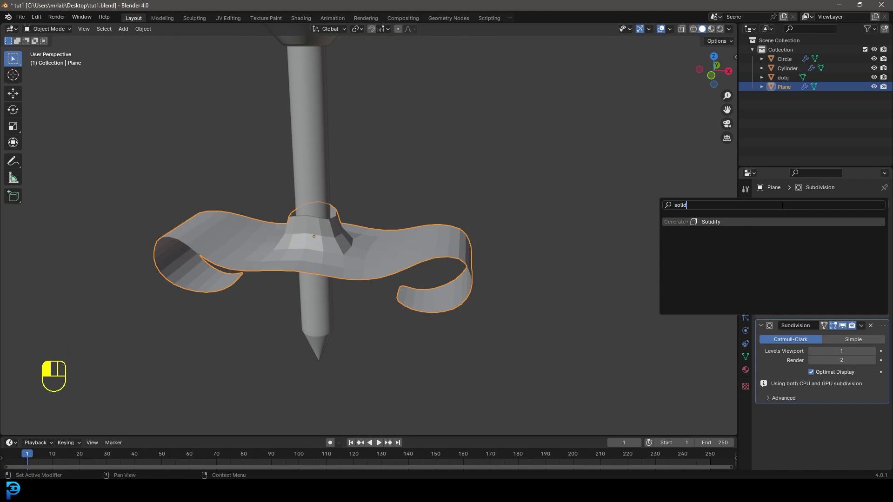
left_click(727, 221)
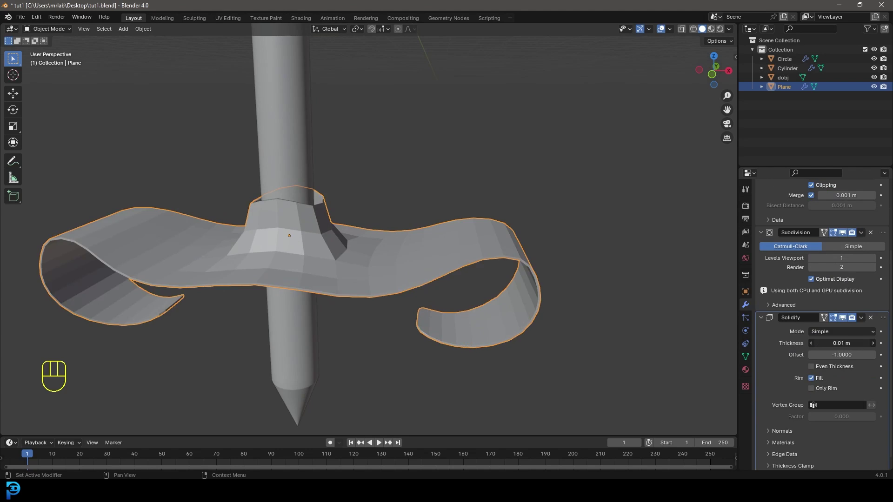
mouse_move(841, 332)
left_mouse_down()
mouse_move(883, 332)
mouse_move(823, 332)
mouse_move(844, 332)
left_mouse_up()
scroll(763, 204, "up", 4)
- Add a Bevel modifier to the earring back with an amount of 0.006 m and a 65° angle limit
left_click(762, 220)
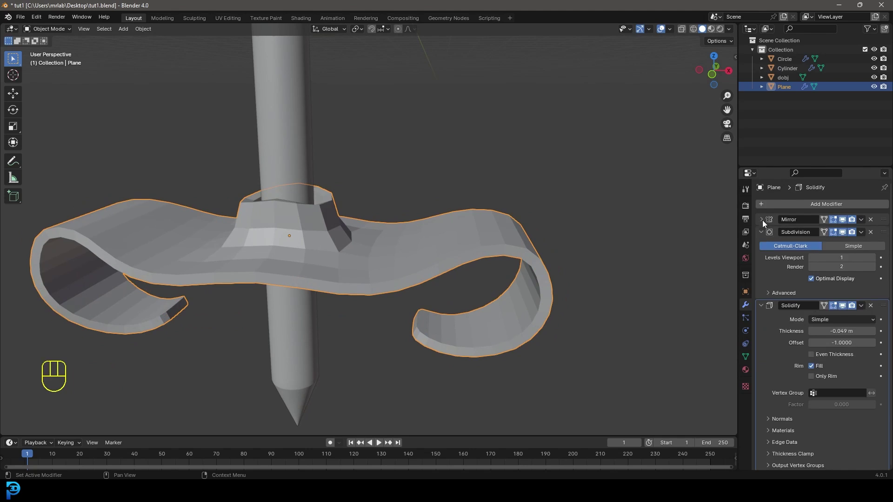
left_click(763, 231)
left_click(763, 244)
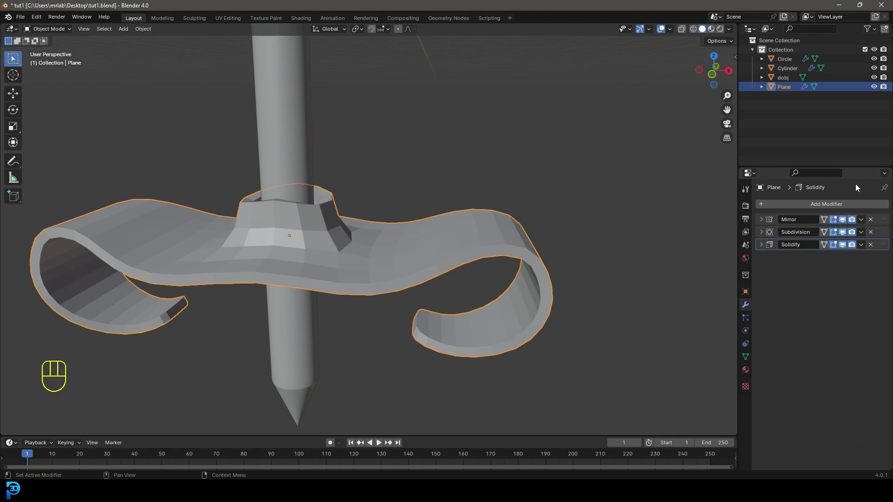
left_click(826, 204)
left_click(807, 203)
type("bev")
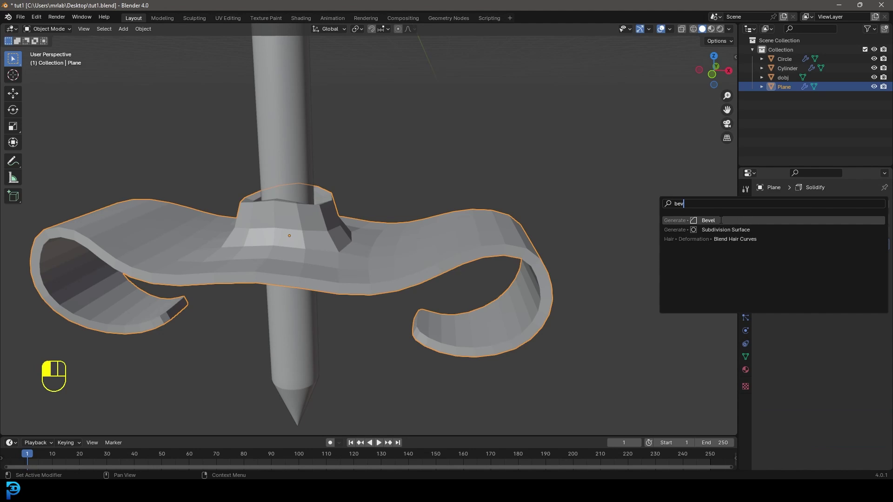
left_click(720, 221)
left_click_drag(842, 293, 827, 293, "shift")
left_click(841, 333)
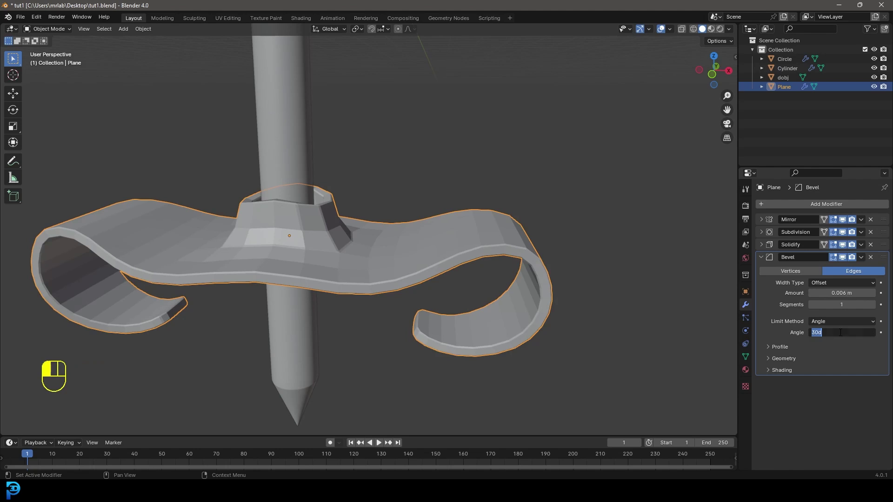
type("65")
key("Return")
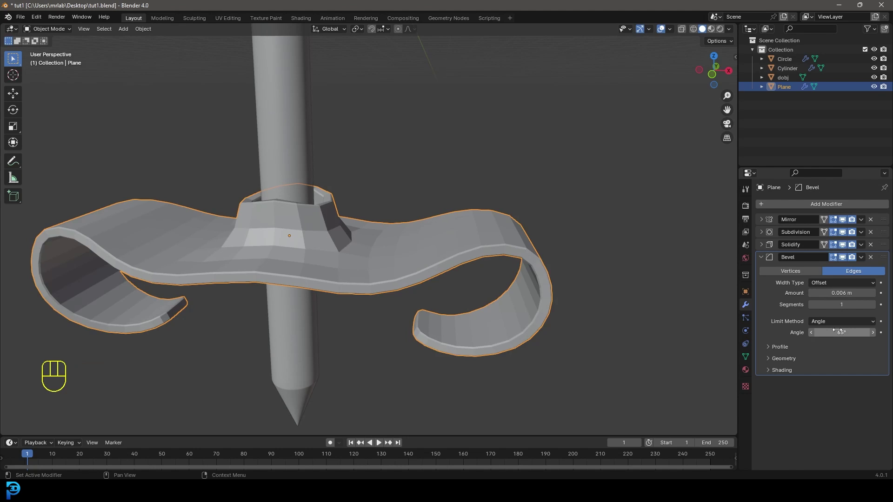
- Apply Shade Smooth to the earring back
left_click(761, 258)
right_click(403, 227)
left_click(393, 225)
scroll(404, 222, "down", 4)
- Add a second Subdivision Surface modifier after the Bevel modifier
middle_click_drag(404, 221, 561, 242)
left_click(818, 204)
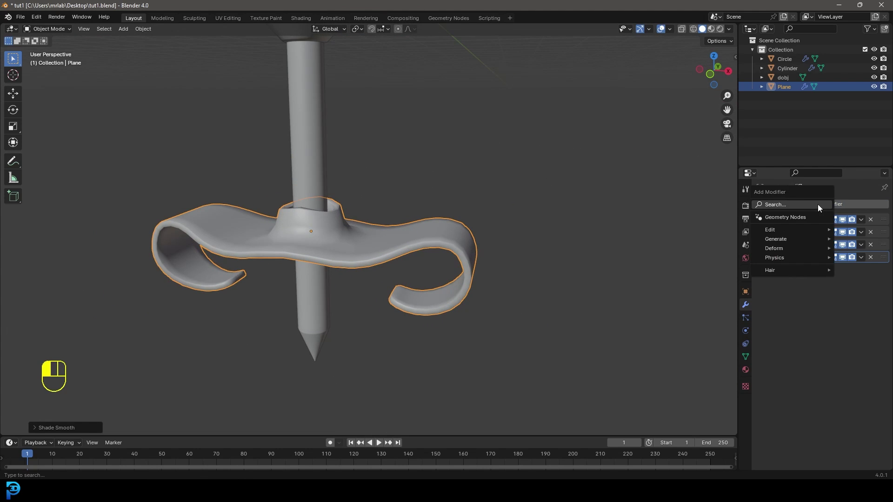
type("sub")
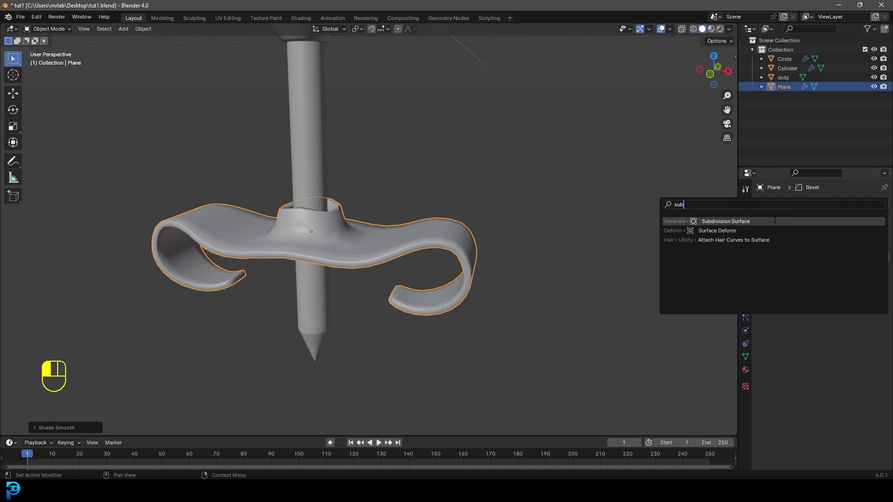
left_click(775, 221)
mouse_move(539, 244)
middle_mouse_down()
mouse_move(454, 255)
mouse_move(527, 248)
middle_mouse_up()
scroll(527, 248, "up", 2)
- Set the Bevel modifier's segments to 2
left_click(761, 257)
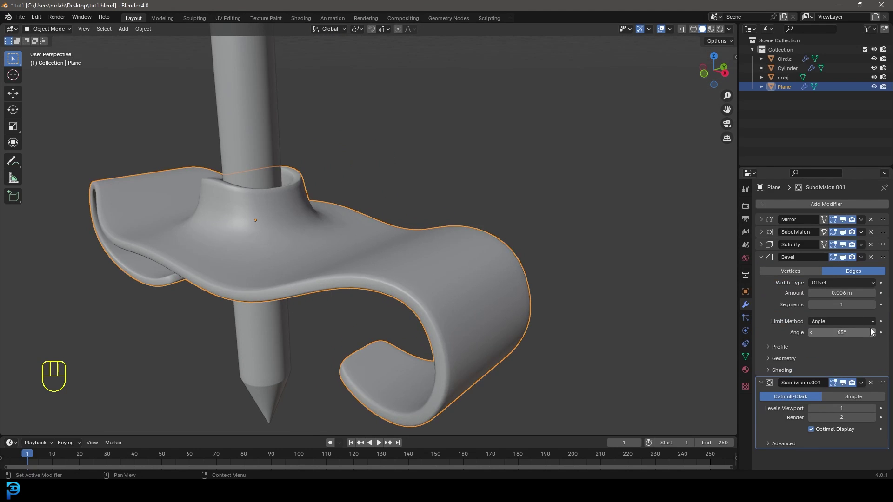
left_click(872, 304)
middle_click_drag(515, 272, 395, 243)
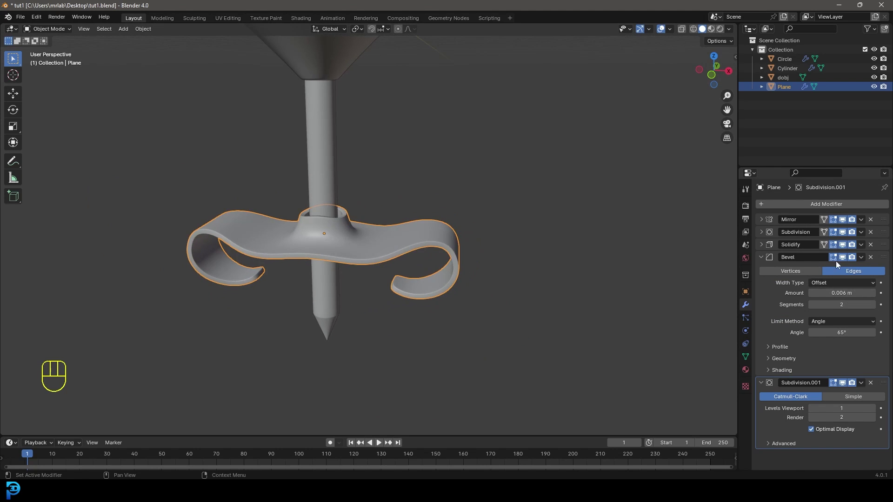
left_click(761, 257)
key("alt+a")
middle_click_drag(448, 237, 390, 264)
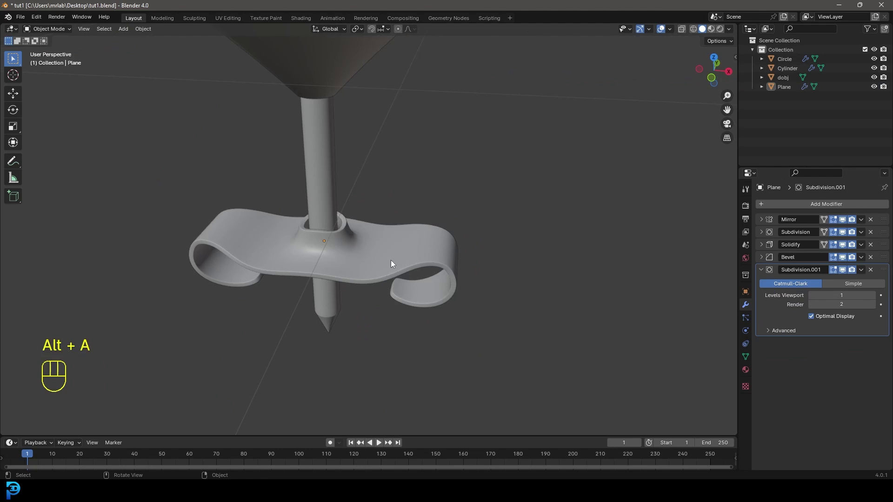
key("Tab")
scroll(432, 266, "up", 3)
key("Tab")
scroll(500, 272, "down", 3)
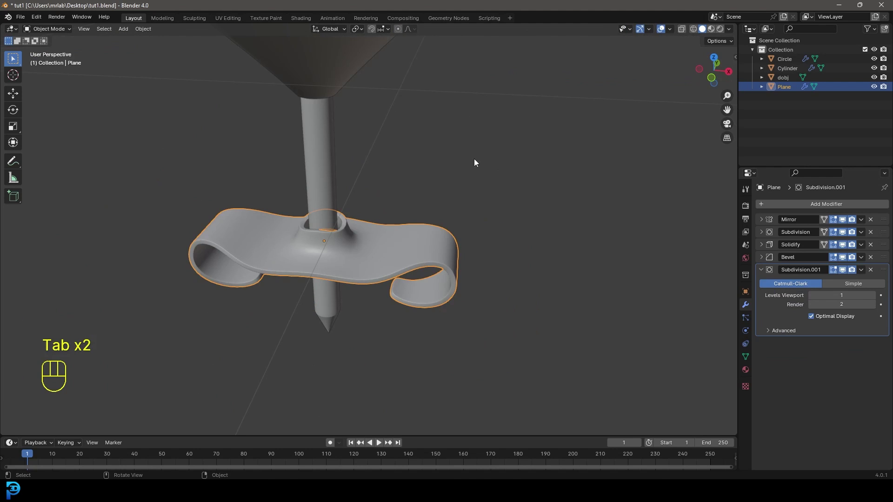
- Rescale the earring back as a whole and deselect it
key("s")
left_click(508, 196)
key("alt+a")
- Move the selected collar geometry of the earring back along the Y axis with proportional editing
middle_click_drag(502, 211, 355, 243)
key("Tab")
key("g")
key("y")
scroll(353, 249, "up", 15)
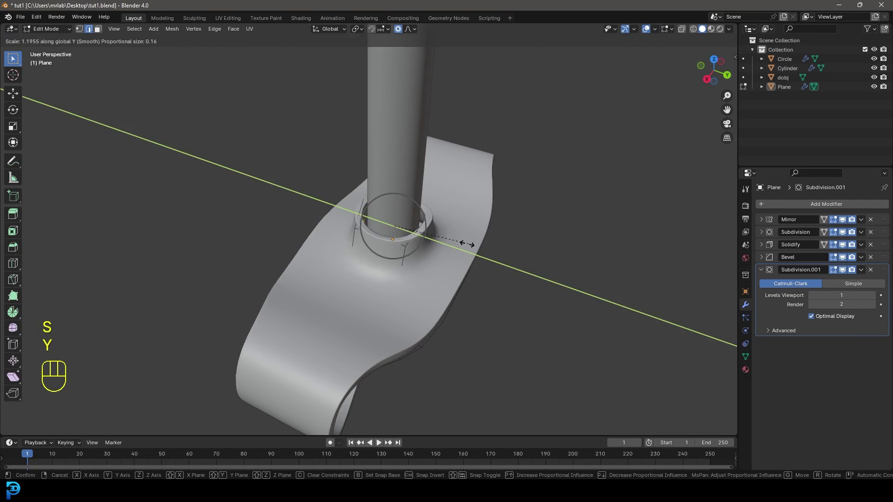
left_click(465, 244)
- Adjust the selected collar geometry vertically in the front view, and reposition the earring back along Z on the post
scroll(465, 243, "down", 5)
mouse_move(455, 253)
middle_mouse_down()
mouse_move(493, 236)
mouse_move(354, 239)
middle_mouse_up()
key("KP_1")
key("z")
left_click(474, 232)
key("Tab")
key("z")
left_click(400, 239)
middle_click_drag(426, 243, 360, 260)
key("alt+a")
key("KP_1")
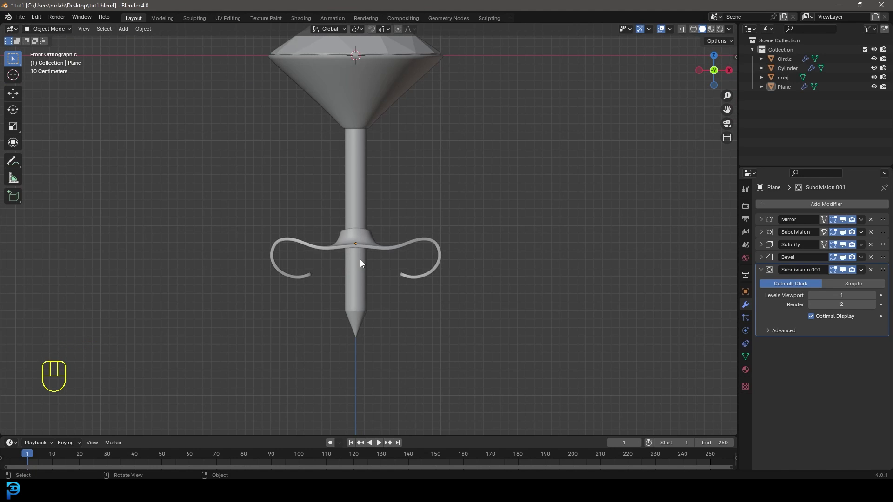
- Save the Blender file
scroll(388, 258, "down", 4)
middle_click_drag(357, 120, 407, 189, "shift")
scroll(377, 169, "up", 2)
key("ctrl+s")
key("ctrl+s")
- Add a camera and move it in front of the earring to about Y -6.94 m and Z -0.2 m
key("KP_1")
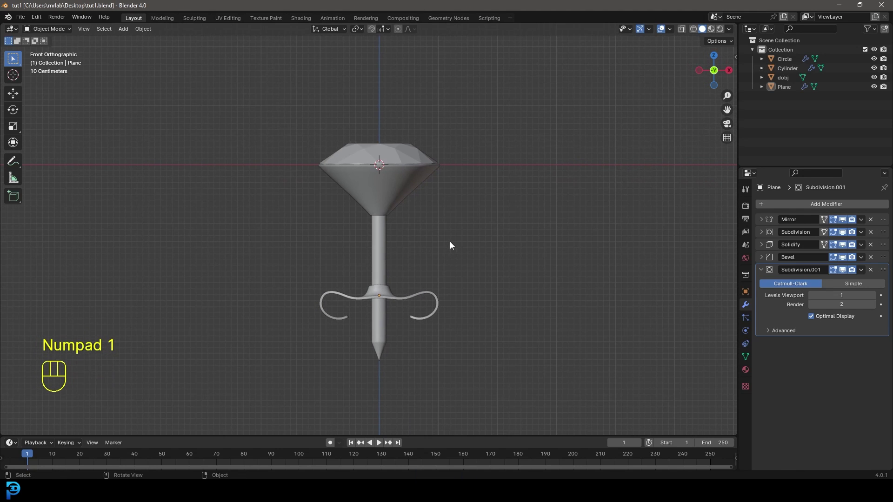
key("shift+a")
left_click(411, 366)
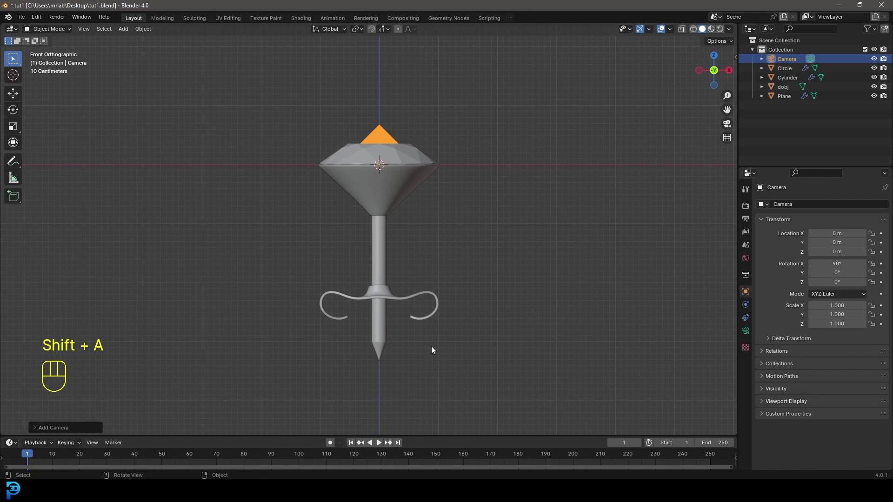
key("KP_3")
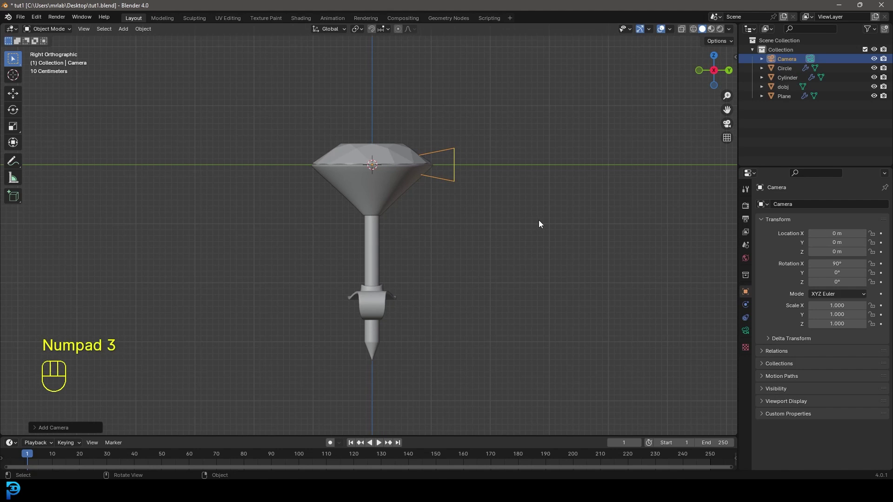
key("g")
left_click(309, 243)
- Add a cube empty around the gem at the world origin
middle_click_drag(309, 244, 405, 200)
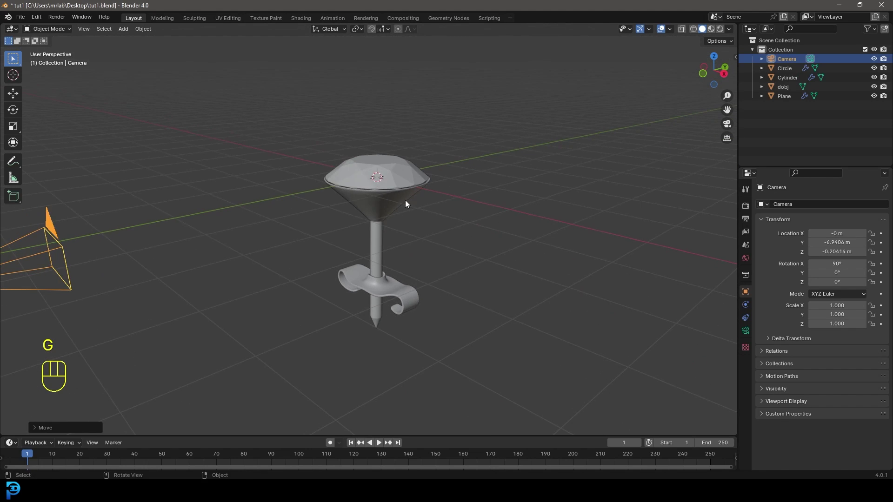
key("shift+a")
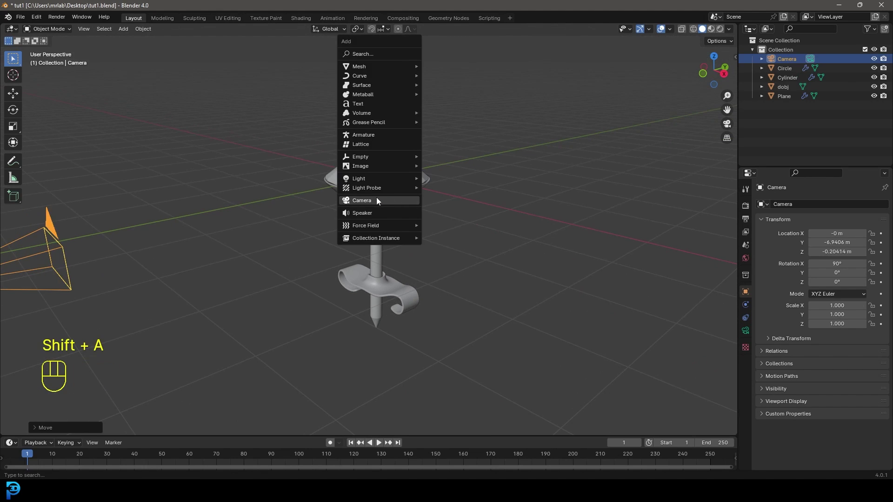
mouse_move(376, 155)
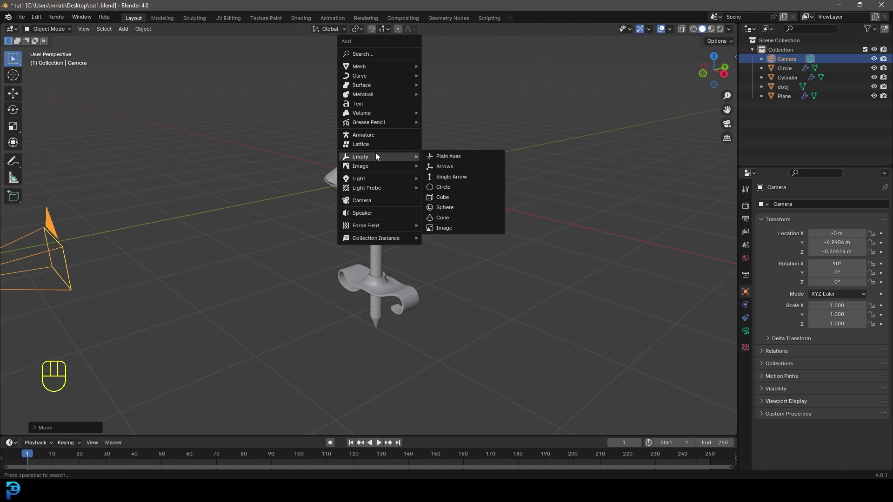
left_click(450, 196)
- Parent the gem, setting, post and earring back to the cube empty
middle_click_drag(411, 238, 446, 326)
left_click_drag(451, 348, 339, 151)
middle_click_drag(354, 154, 448, 110)
left_click(416, 122, "shift")
left_click(416, 121, "shift")
middle_click_drag(383, 124, 456, 111)
scroll(448, 168, "up", 3)
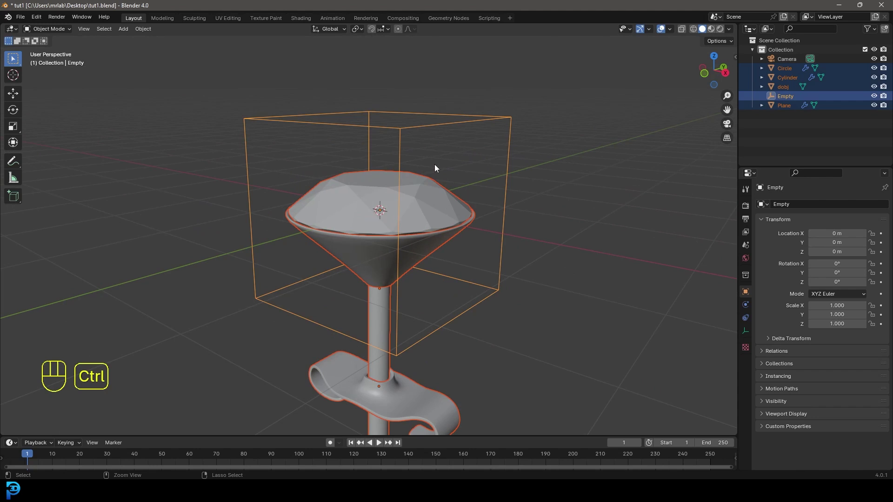
key("ctrl+p")
left_click(395, 173)
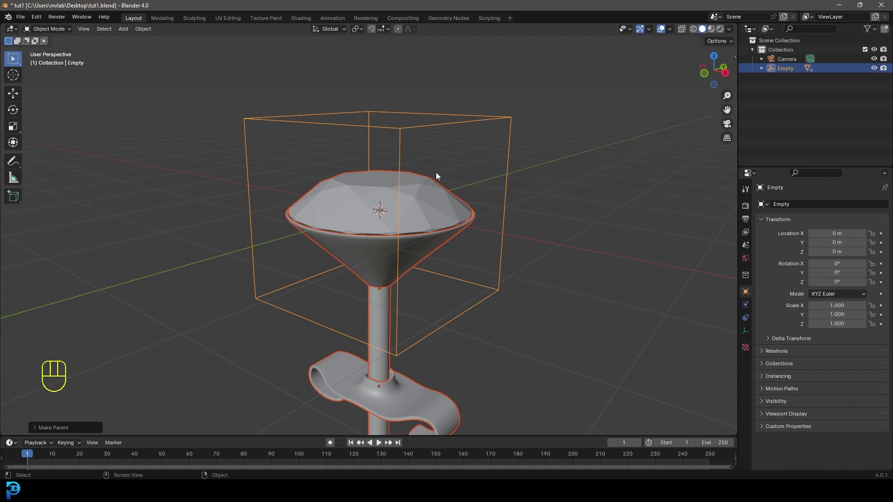
- Test-move the empty to check that the earring parts follow it, and cancel the move
scroll(429, 172, "down", 4)
key("g")
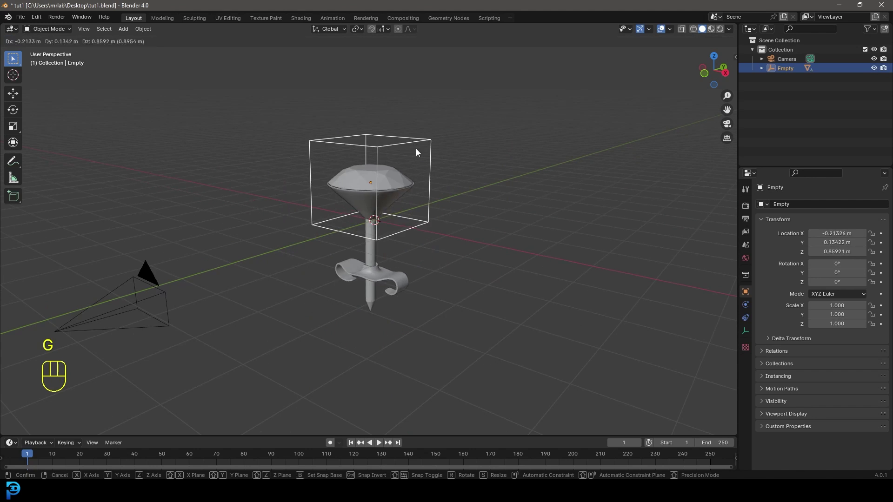
right_click(416, 152)
- Tilt the empty in the camera view to about 35°, -15°, -23° and place it near X -0.35 m, Z 0.2 m
key("KP_0")
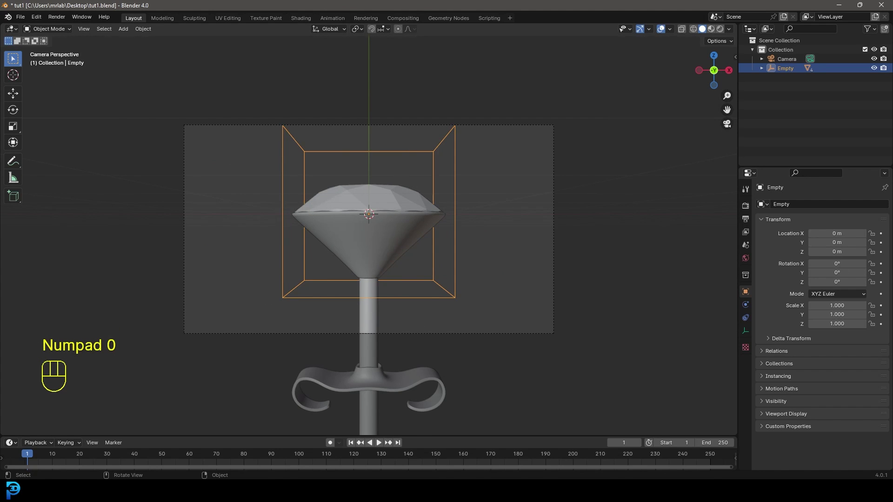
key("r")
key("r")
left_click(357, 237)
key("r")
key("g")
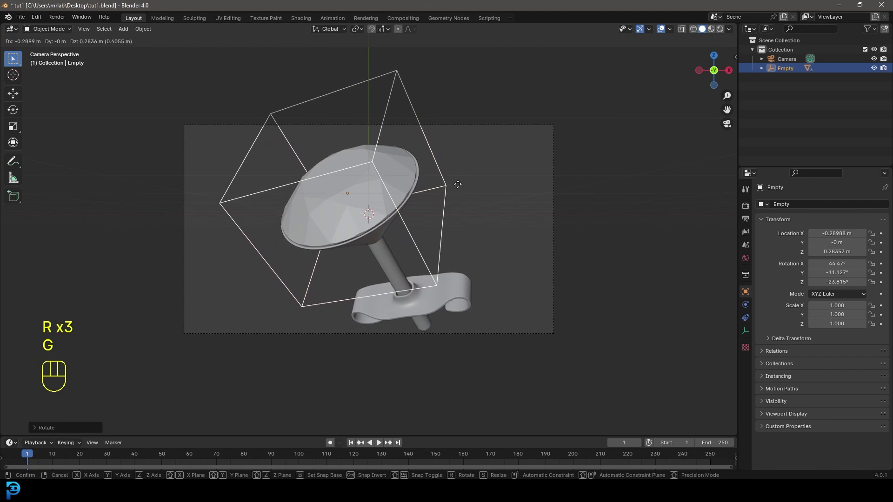
left_click(459, 205)
key("r")
key("r")
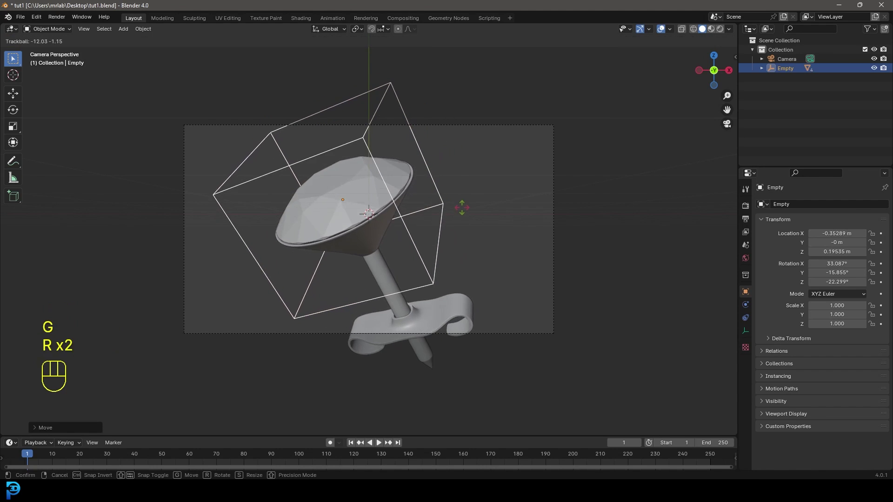
left_click(463, 205)
- Move the camera back to about Y -8.35 m and shift it to reframe the earring
left_click(487, 128)
key("g")
left_click(488, 211)
key("g")
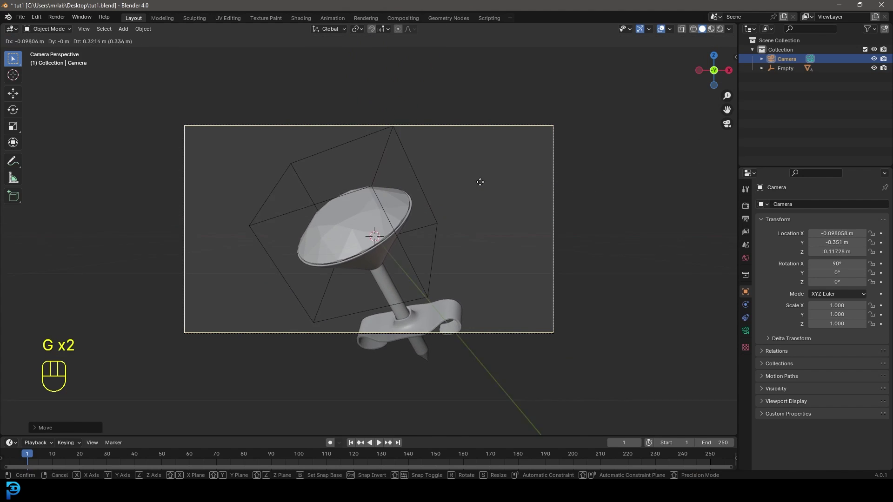
left_click(393, 163)
- Move the empty with the earring to about X -1.27 m and Z 0.65 m within the camera frame
left_click(393, 163)
key("g")
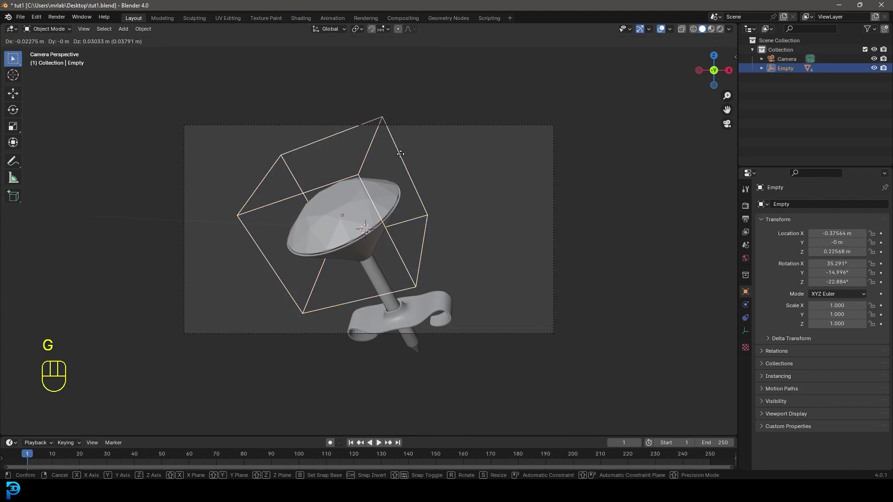
left_click(347, 130)
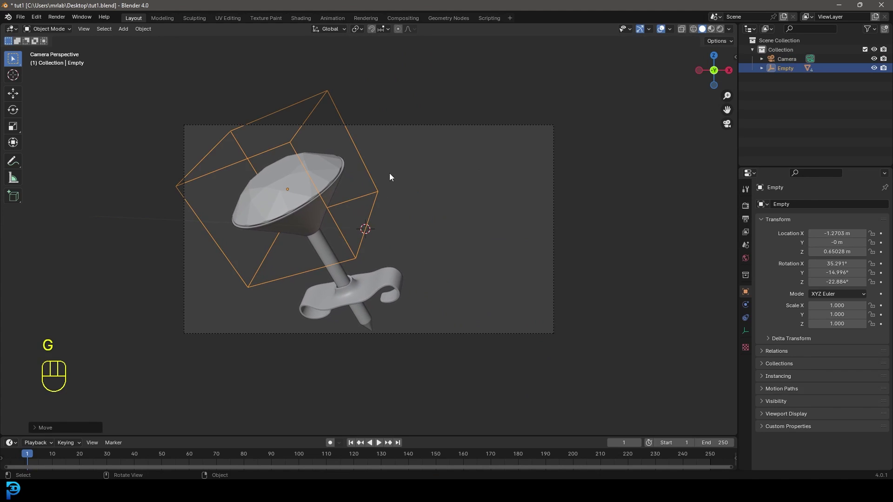
- Set the render engine to Cycles on GPU Compute with 70 maximum render samples, and save the file
left_click(745, 206)
left_click(818, 205)
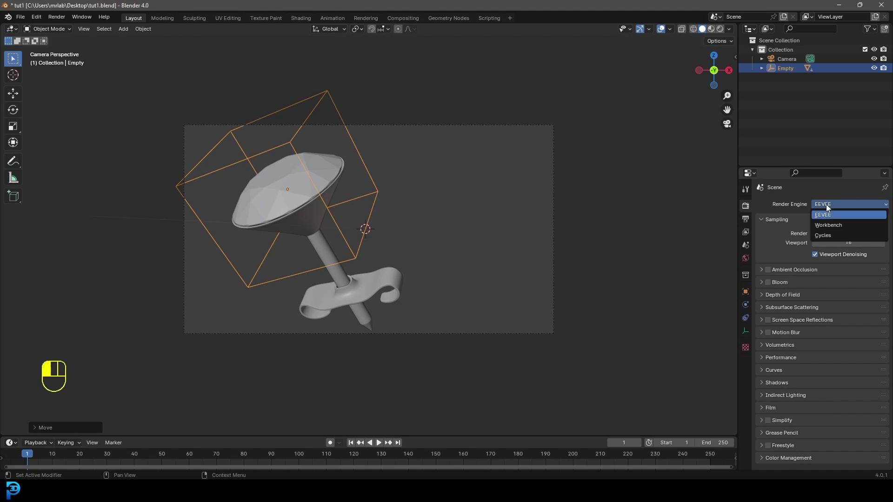
left_click(825, 235)
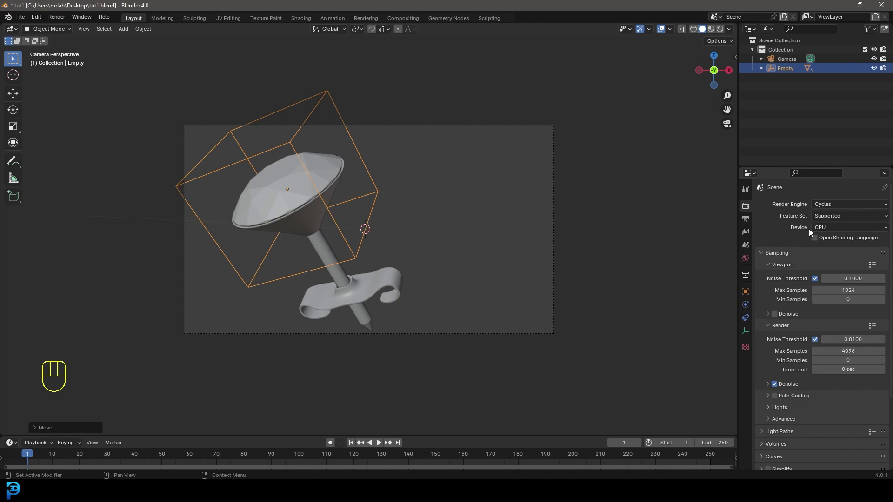
left_click(835, 228)
left_click(834, 248)
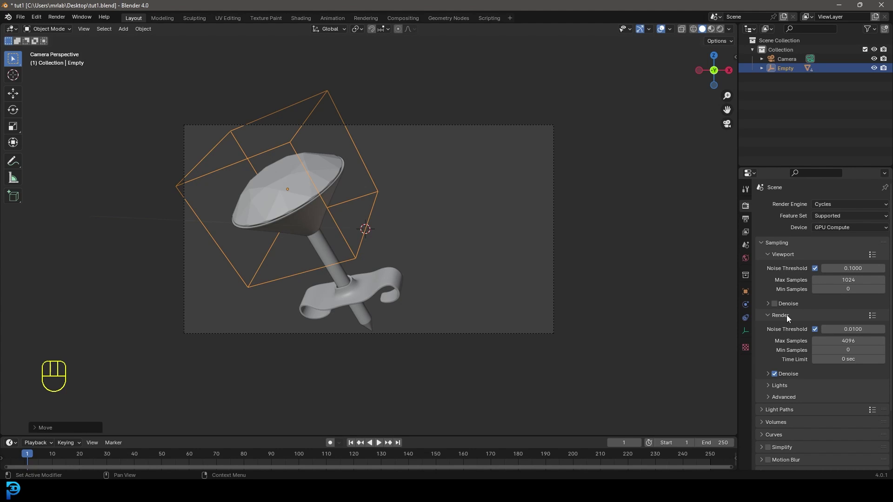
left_click(860, 342)
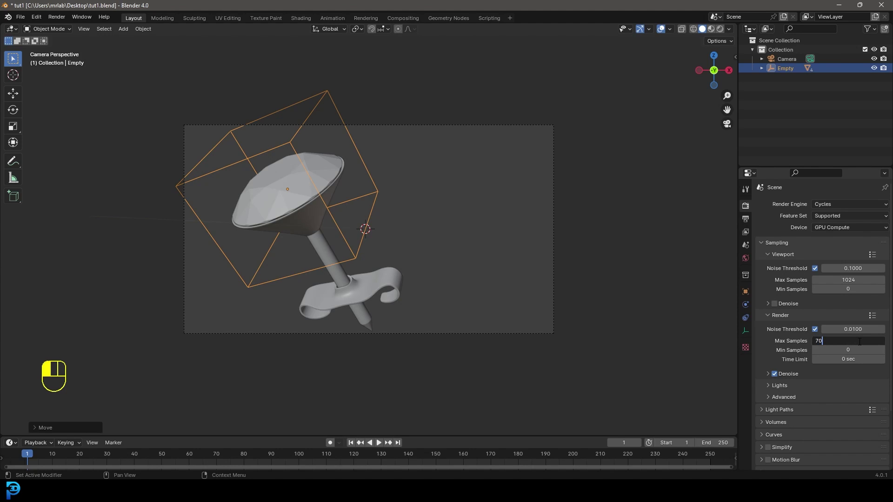
key("ctrl+s")
- Add an area light and raise it along Z above the earring and the camera frame
key("shift+a")
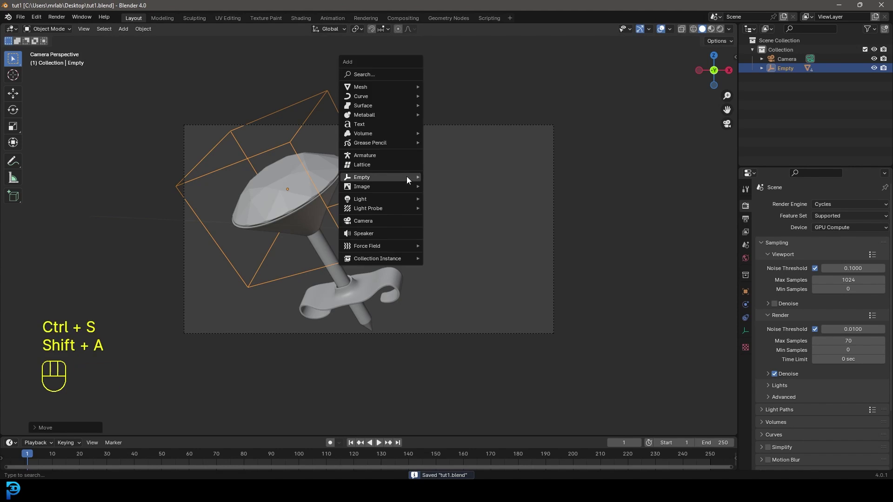
mouse_move(392, 199)
left_click(446, 230)
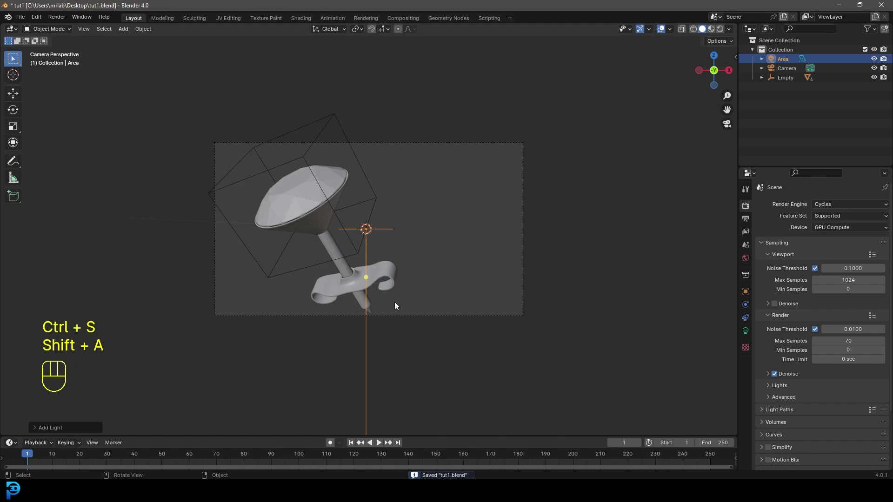
key("g")
key("z")
left_click(409, 192)
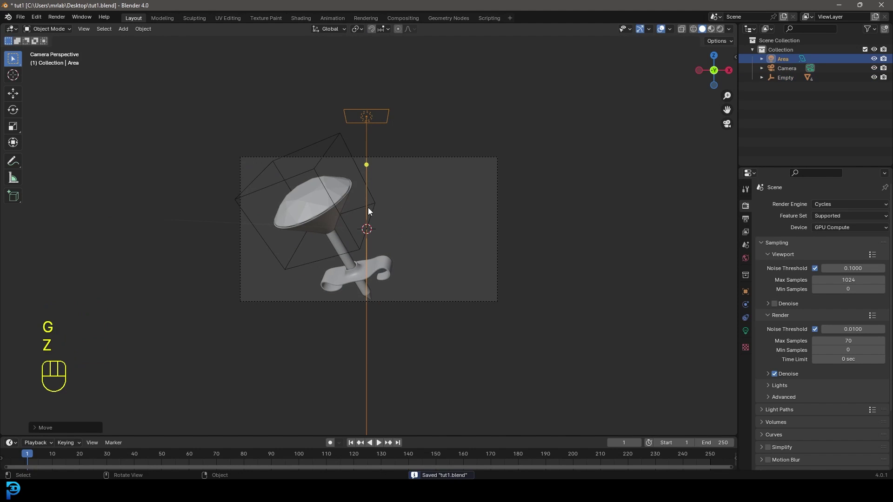
scroll(387, 168, "up", 3)
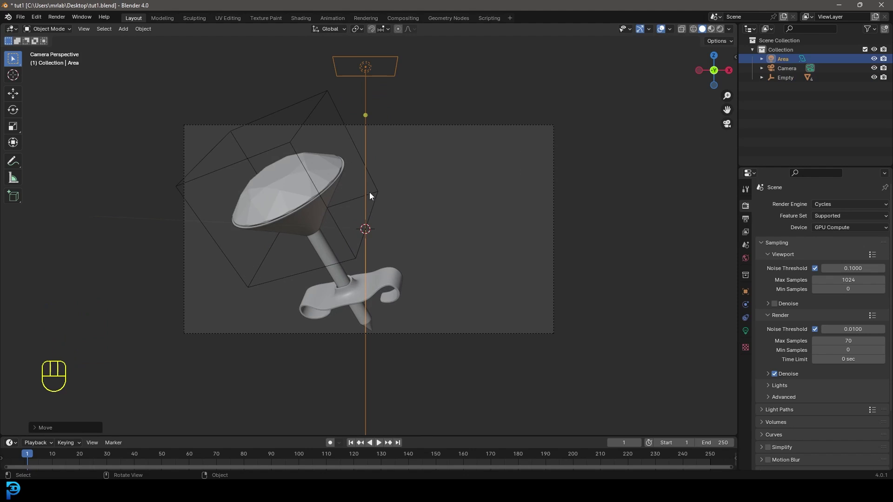
- Set the area light's power to 500 W and scale it up to span above the earring
left_click(745, 331)
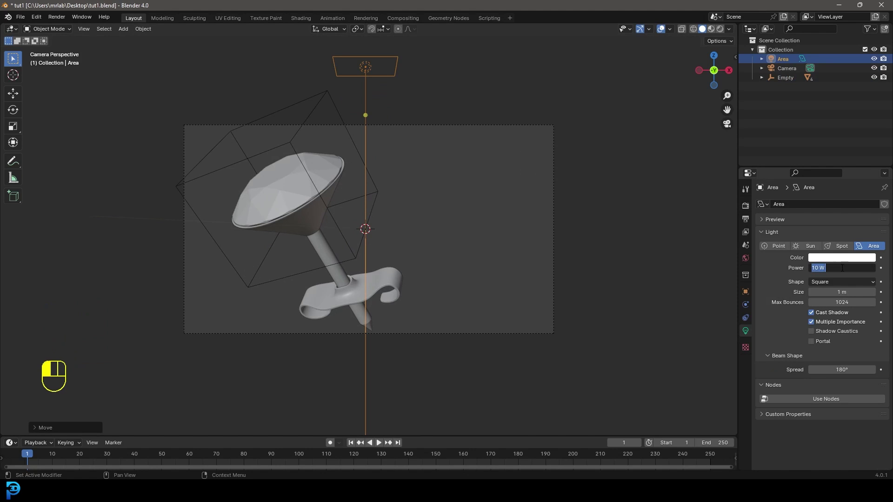
key("Return")
key("s")
left_click(183, 267)
scroll(294, 243, "down", 3)
middle_click_drag(294, 243, 339, 184)
scroll(323, 200, "down", 5)
key("KP_0")
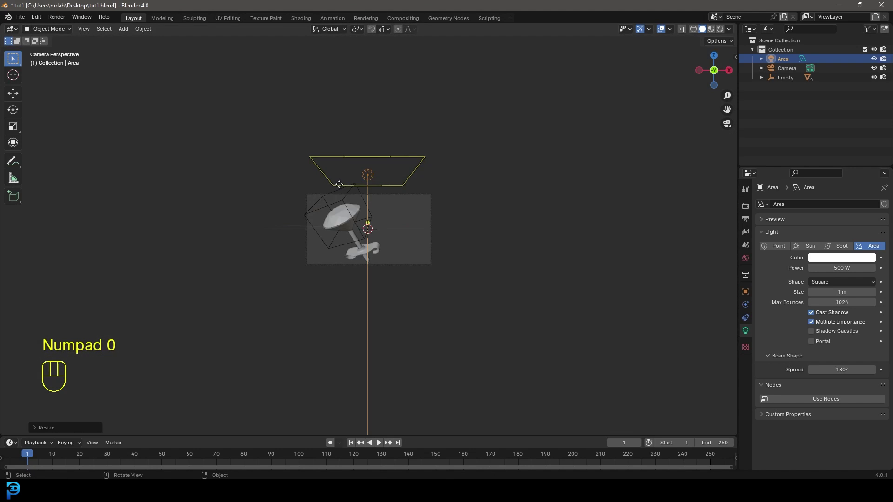
scroll(328, 197, "up", 5)
- Create a new material named Diamond on the gem
middle_click_drag(335, 223, 390, 242)
scroll(403, 247, "down", 4)
scroll(389, 242, "up", 4)
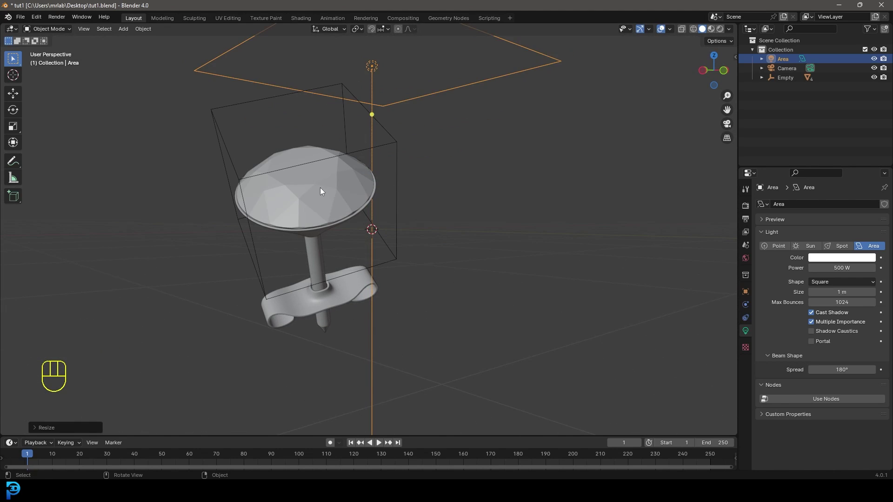
left_click(322, 190)
left_click(745, 371)
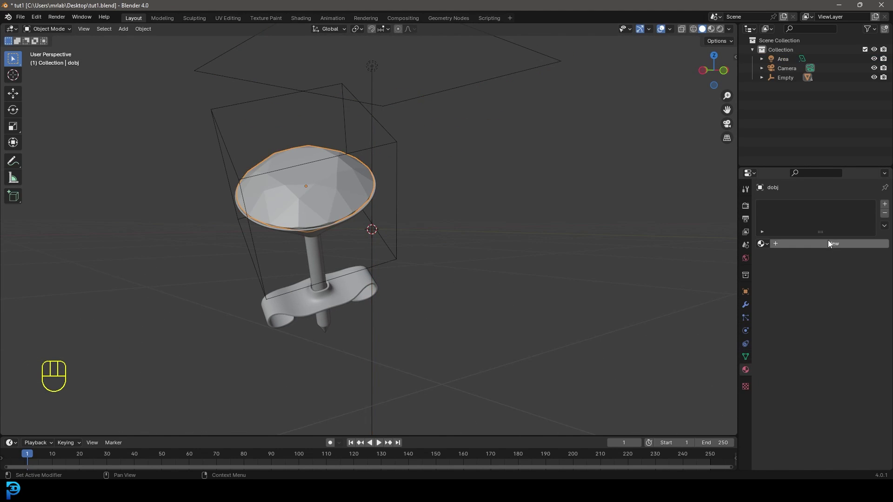
left_click(828, 240)
type("D")
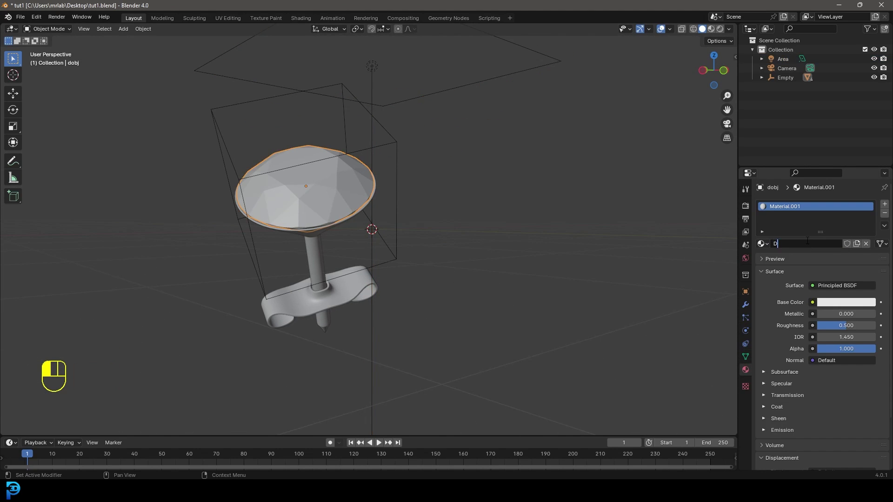
type("iamond")
key("Return")
- Create a new material named Gold on the earring post
middle_click_drag(389, 253, 316, 236)
left_click(317, 242)
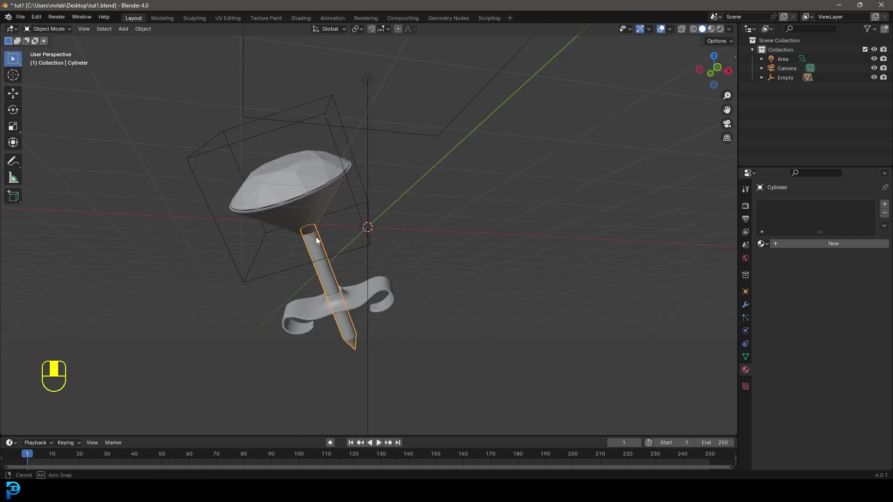
scroll(279, 227, "up", 3)
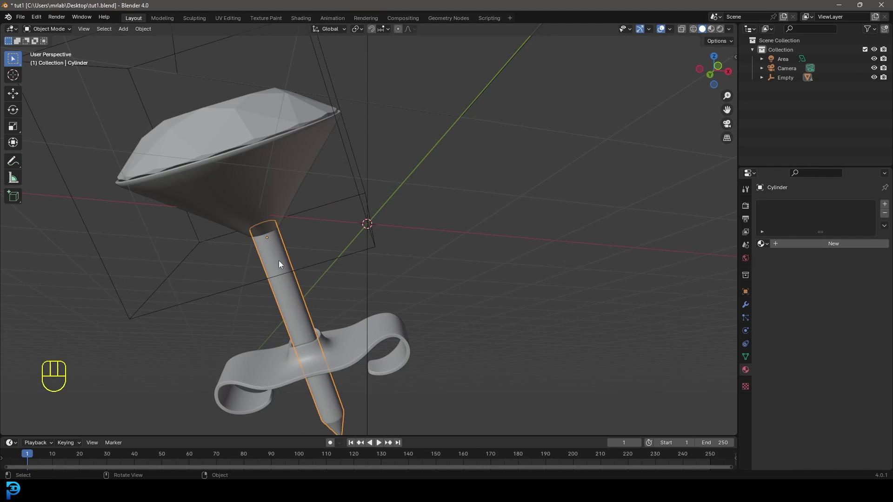
left_click(830, 244)
left_click(806, 242)
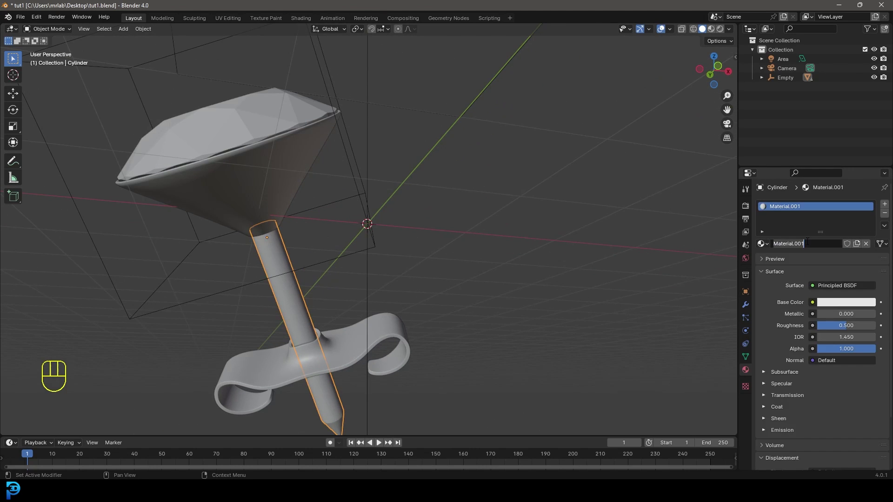
type("Gold")
- Assign the existing Gold material to the earring back and the cone-shaped setting
middle_click_drag(293, 269, 282, 292)
left_click(404, 311)
left_click(762, 244)
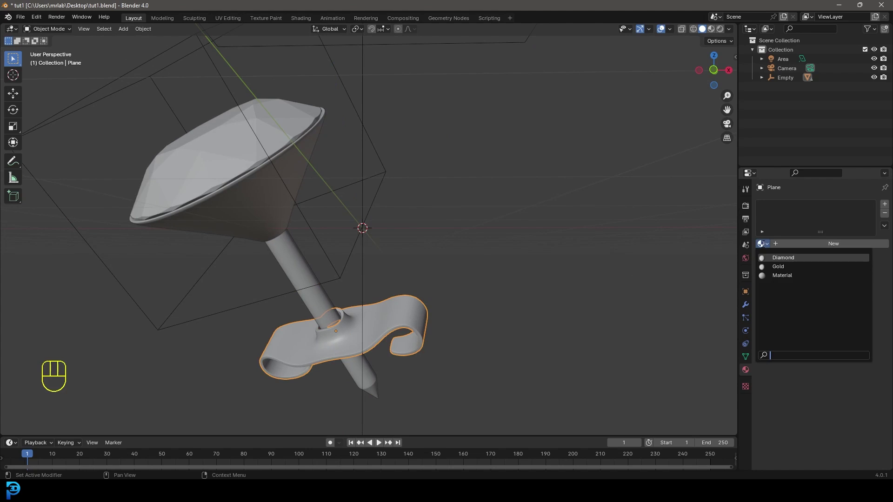
left_click(783, 266)
left_click(248, 205)
left_click(762, 244)
left_click(778, 266)
- Duplicate the whole earring with its empty and place the copy beside the original in the camera view
scroll(249, 171, "down", 2)
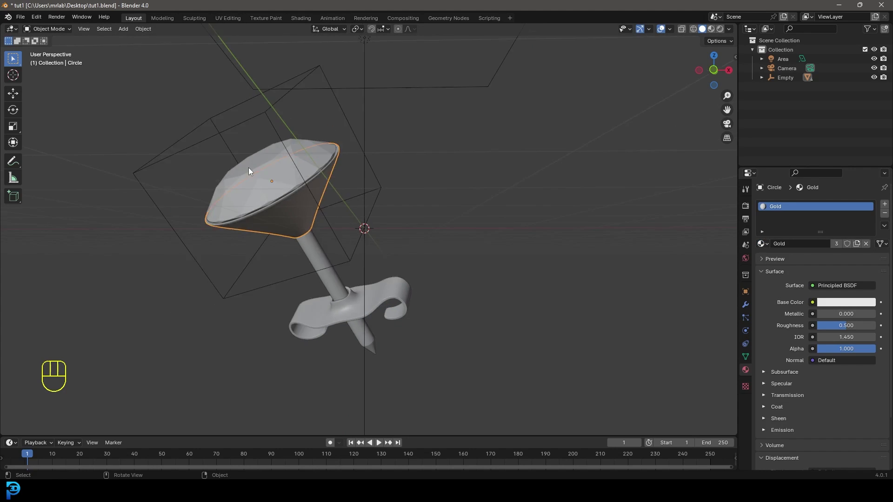
middle_click_drag(551, 225, 293, 249)
left_click_drag(506, 364, 402, 150)
middle_click_drag(355, 249, 441, 262)
key("g")
right_click(445, 239)
key("KP_0")
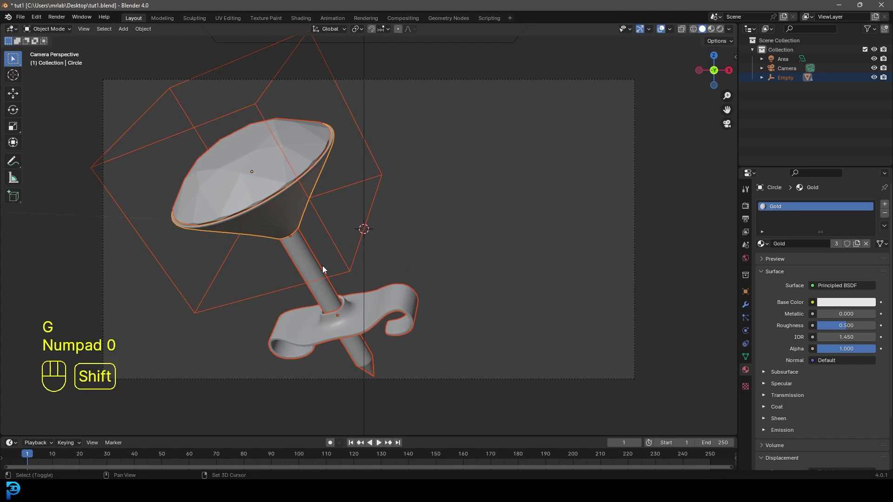
key("shift+d")
left_click(529, 257)
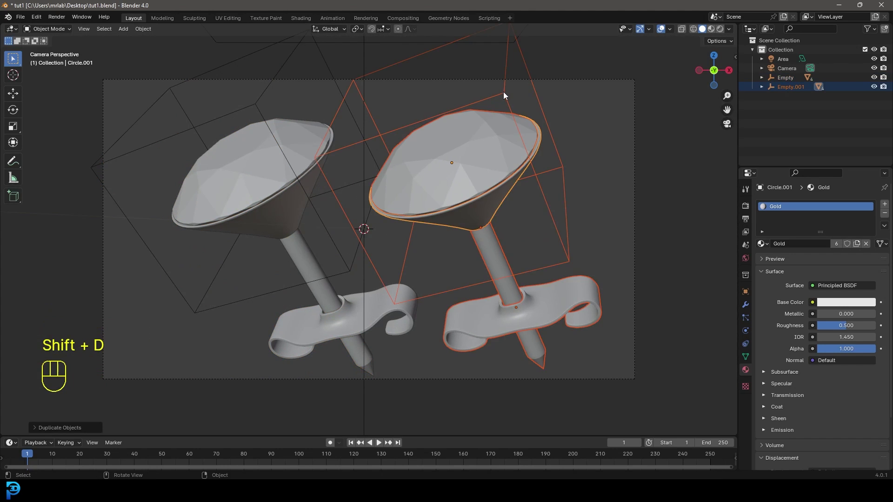
- Rotate the duplicated earring freely by its empty so its cone side faces the camera, and shift it beside the original
key("r")
key("r")
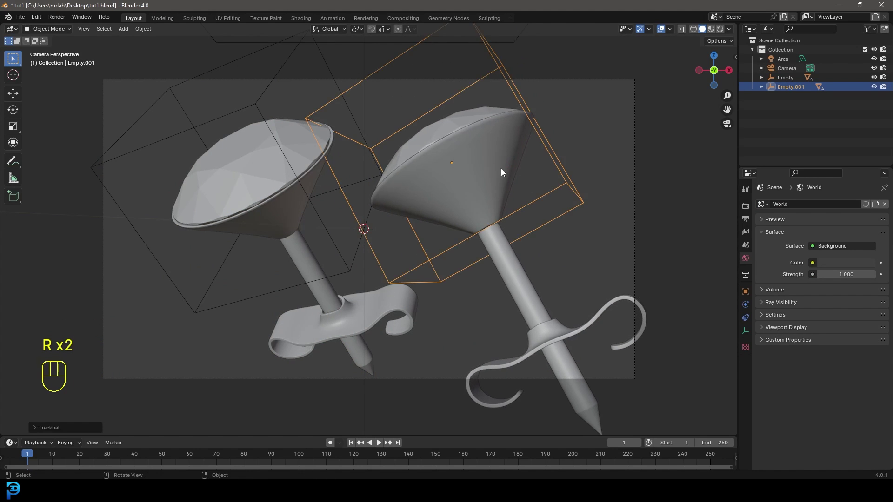
key("r")
key("g")
left_click(608, 191)
key("KP_7")
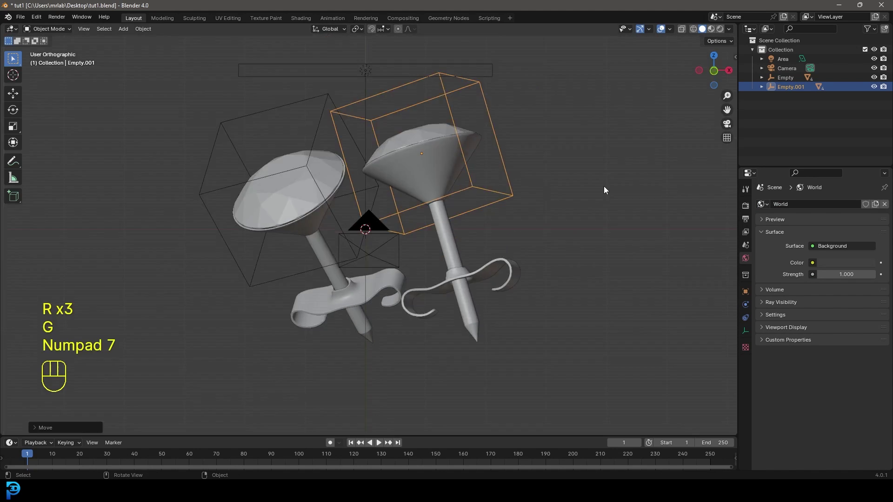
key("g")
left_click(575, 246)
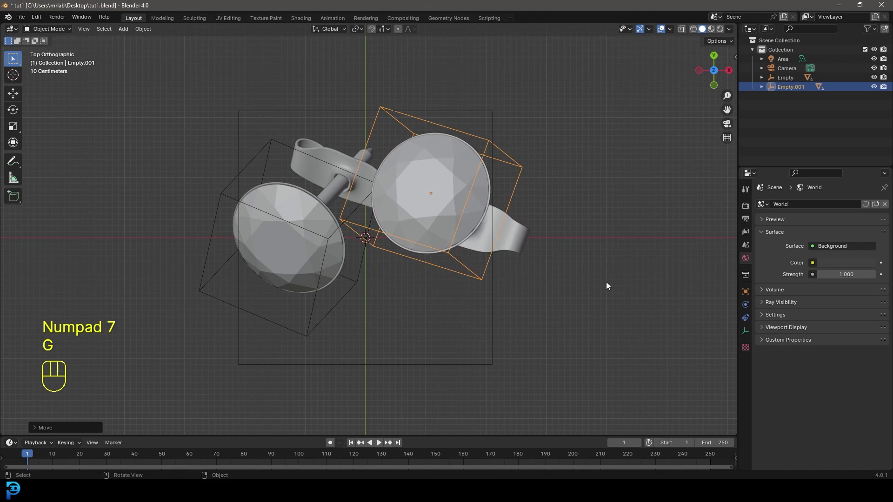
- Refine the duplicated earring's tilt from the top view and the camera view
key("r")
key("r")
left_click(600, 260)
key("r")
left_click(600, 302)
key("KP_0")
key("r")
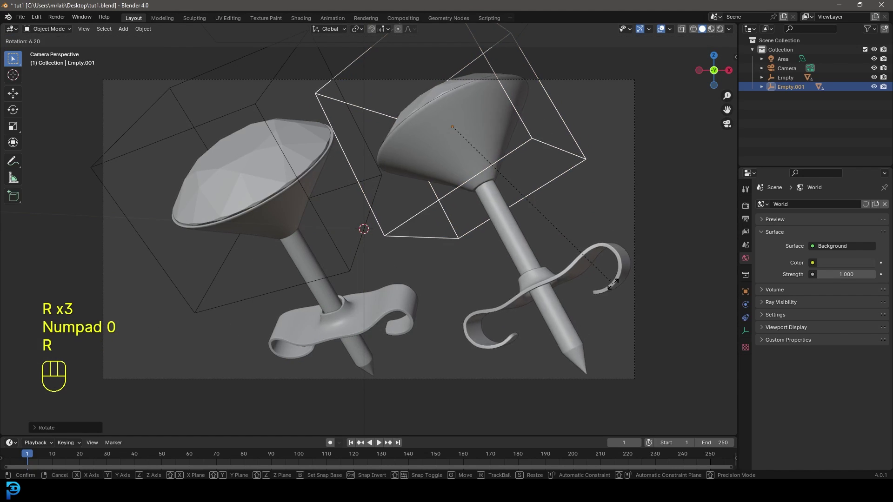
left_click(614, 251)
- Nudge and tilt the duplicated earring and shift the original sideways so the pair sits evenly in the camera frame
key("g")
left_click(542, 234)
key("r")
key("r")
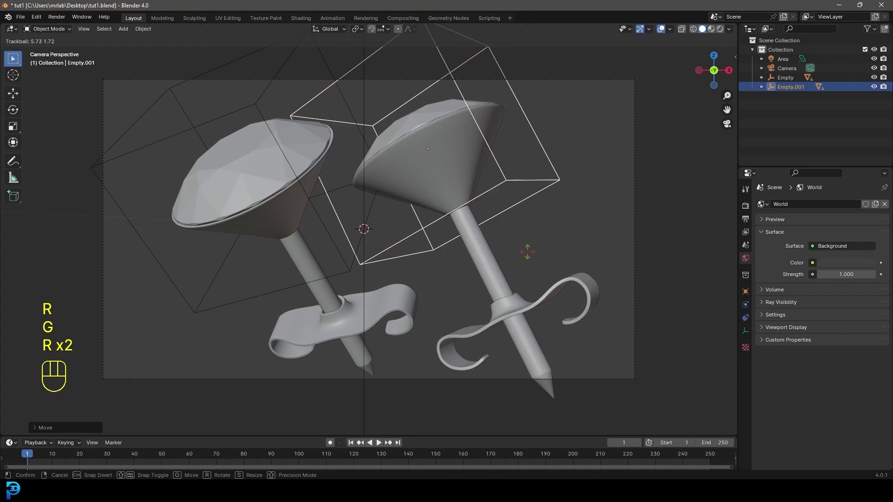
left_click(530, 255)
key("g")
key("g")
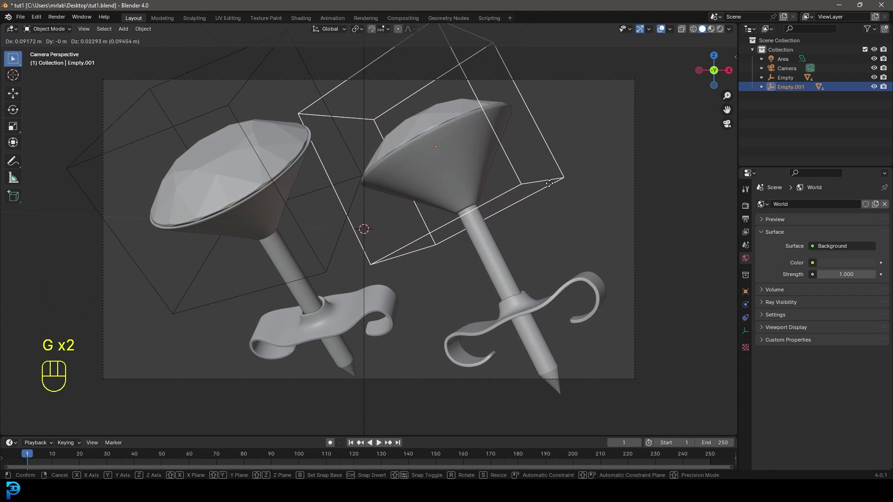
left_click(548, 187)
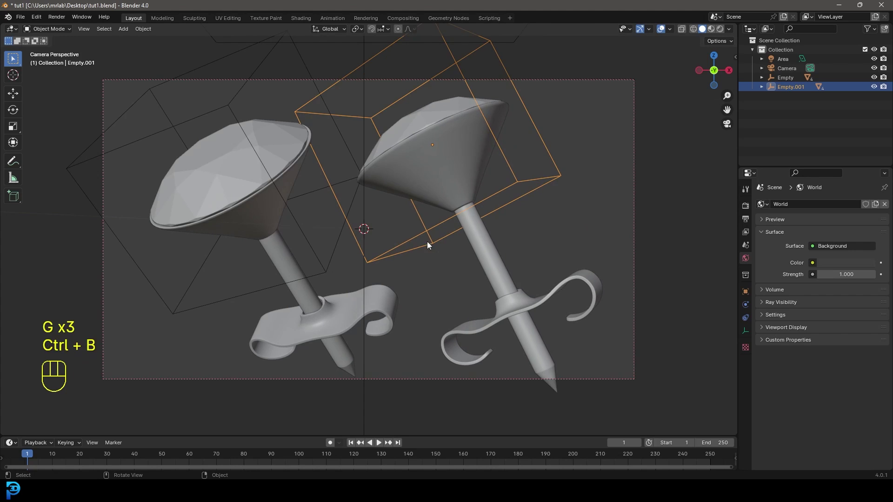
- Switch the viewport to rendered shading and set the world background colour to black
key("z")
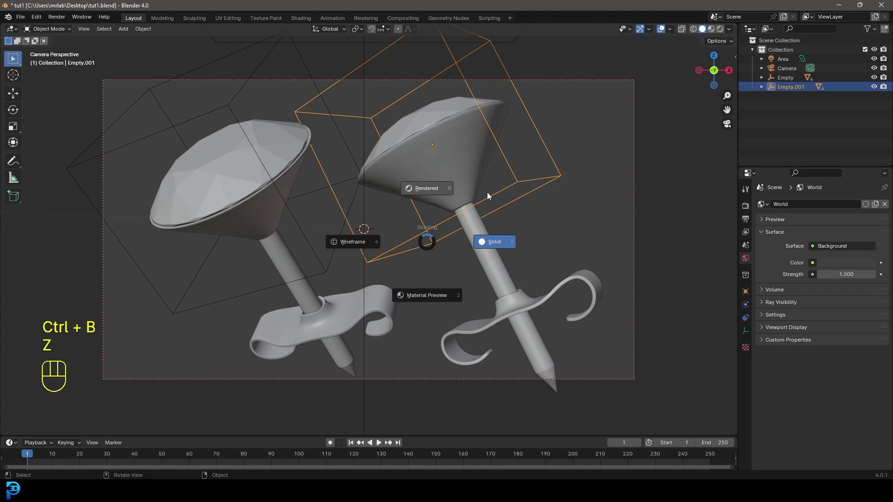
left_click(465, 190)
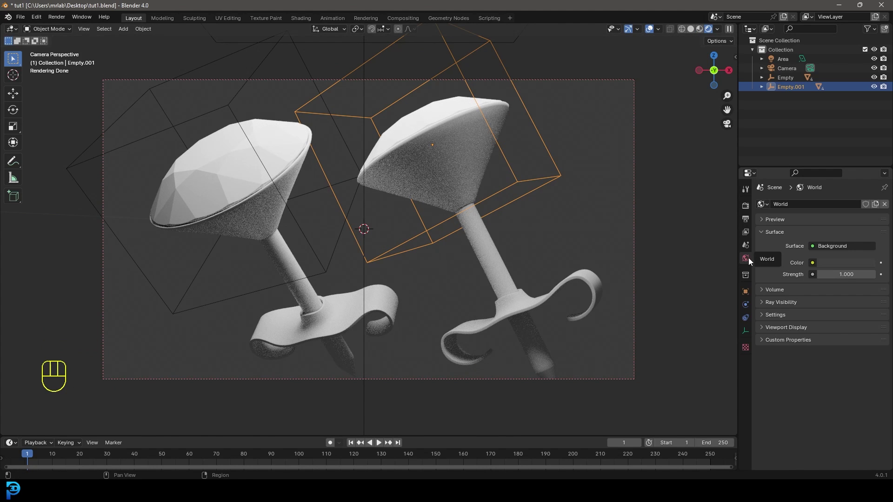
left_click(833, 264)
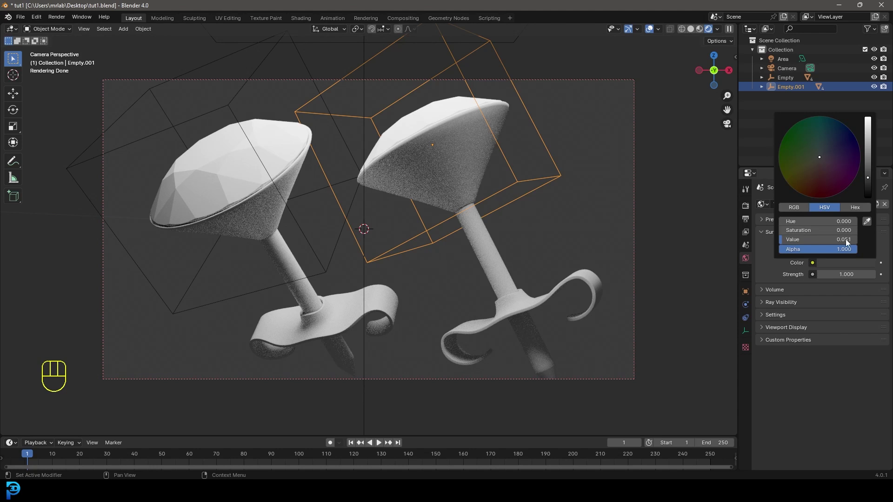
left_click_drag(869, 183, 838, 199)
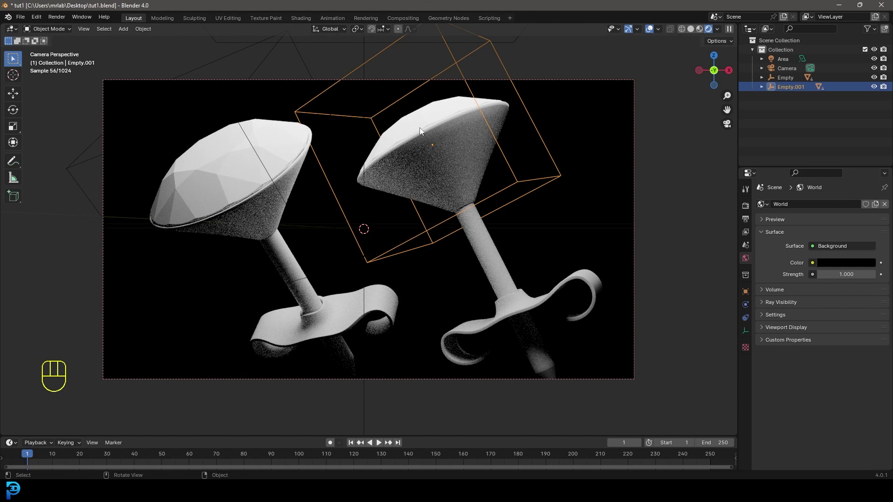
- Duplicate the overhead area light, rotate the copy about 90° and place it to the right of the earrings, facing them
scroll(334, 115, "down", 3)
left_click(366, 94)
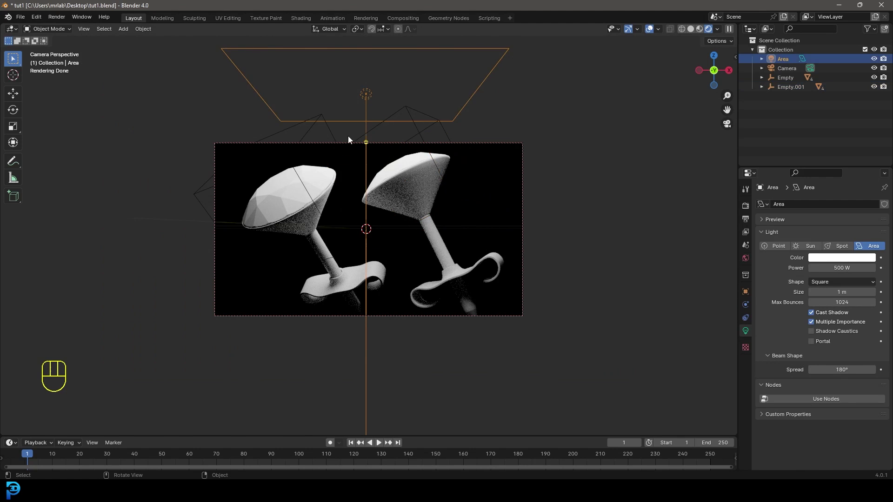
key("shift+d")
key("r")
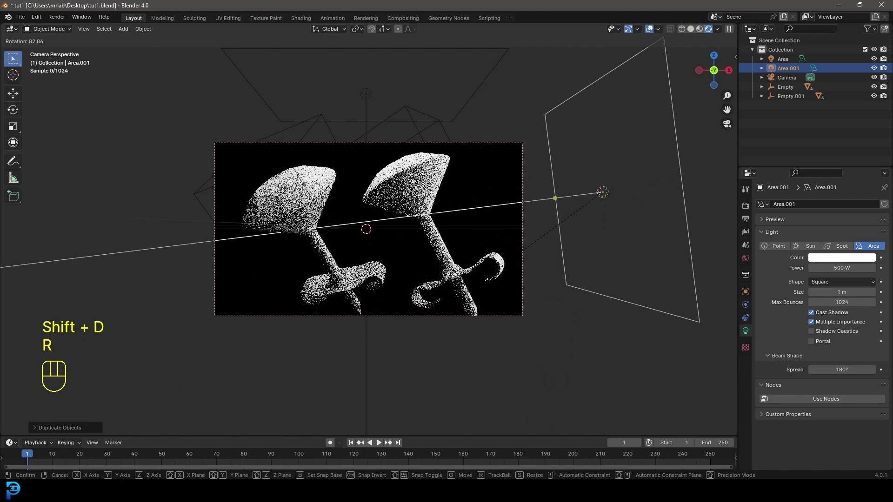
key("g")
left_click(580, 279)
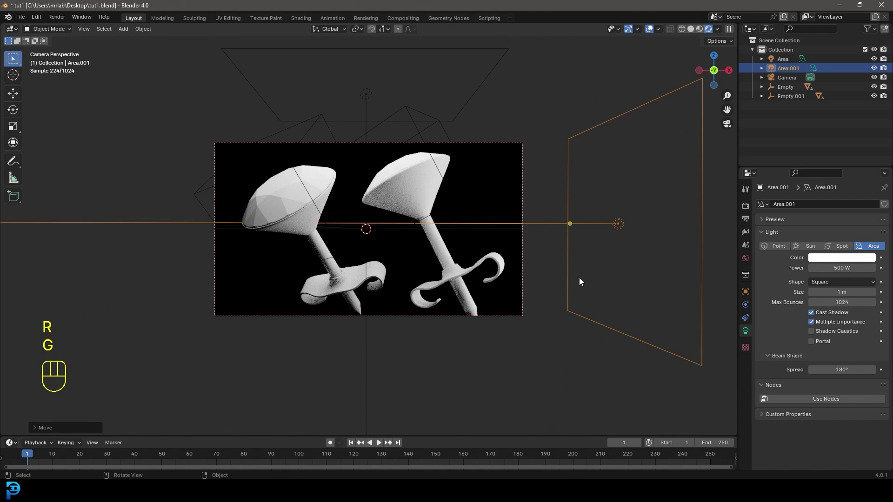
- Duplicate the side area light to the opposite side of the earrings and rotate it about 180° to face them
key("KP_7")
key("shift+d")
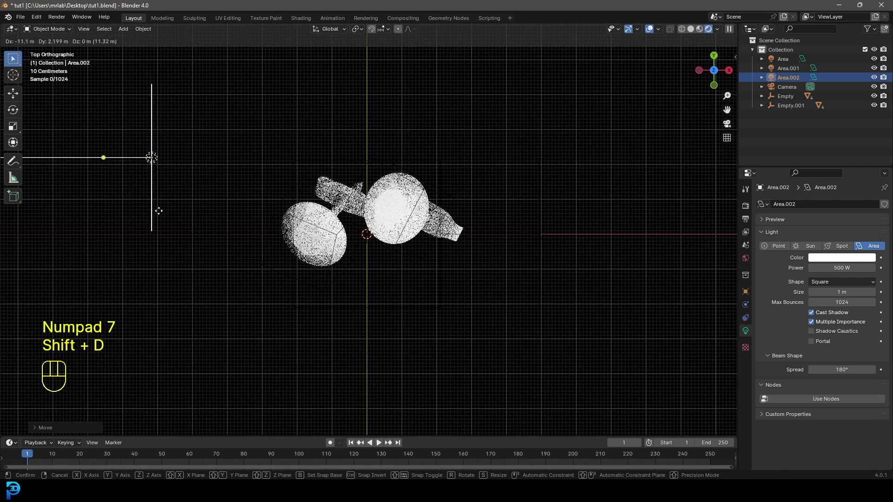
key("r")
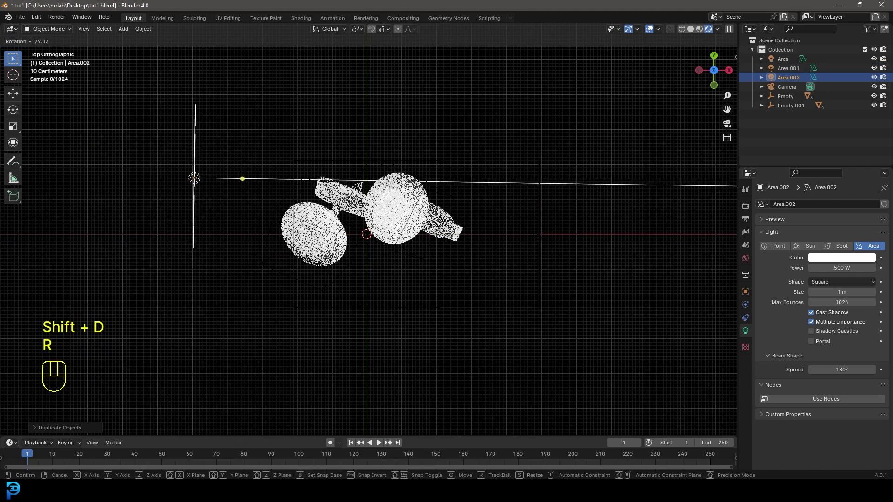
left_click(373, 340)
- Duplicate the left area light to the front of the earrings and rotate it to face them
key("shift+d")
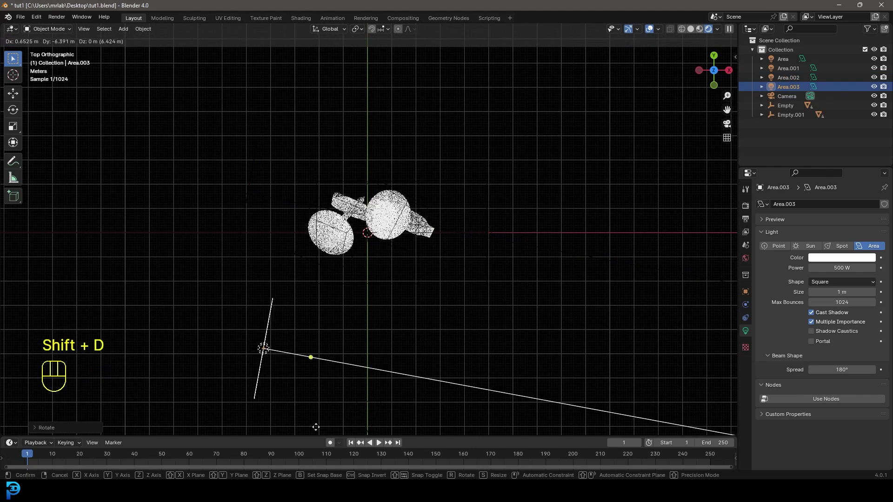
key("r")
left_click(382, 224)
key("KP_0")
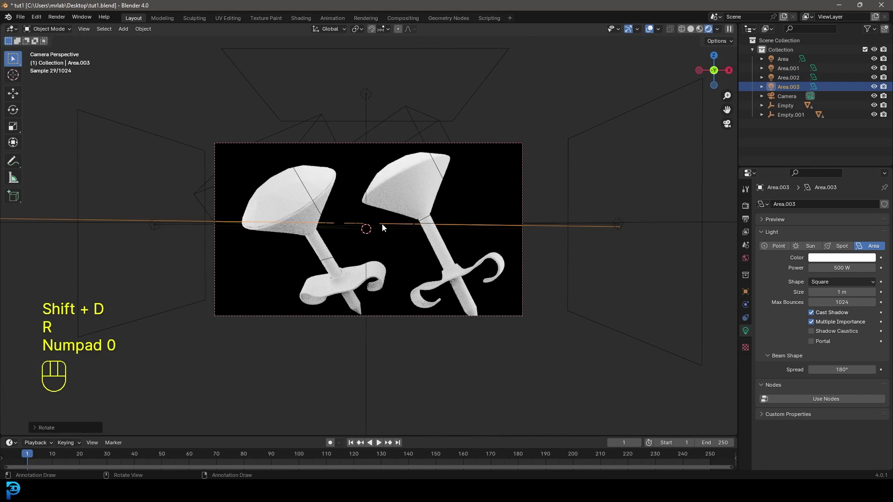
- Add a plane and rotate it 90° about the X axis so it stands upright
scroll(382, 224, "up", 1)
key("shift+a")
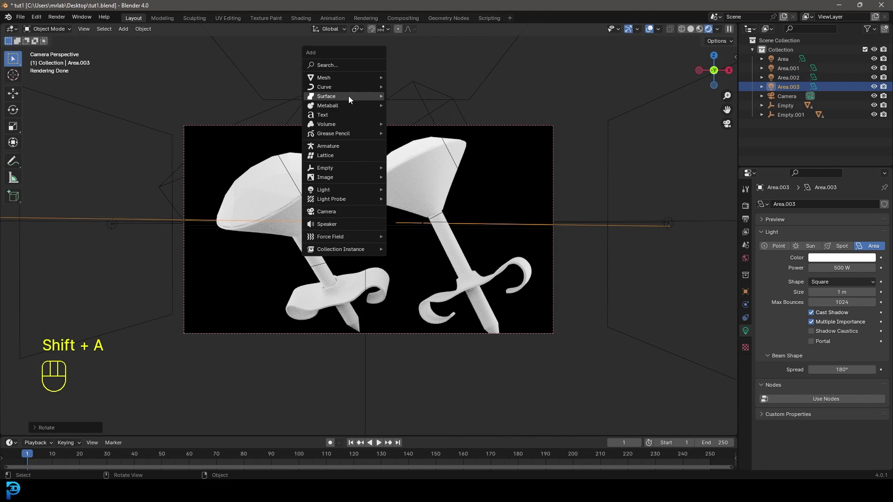
mouse_move(346, 78)
left_click(409, 77)
key("r")
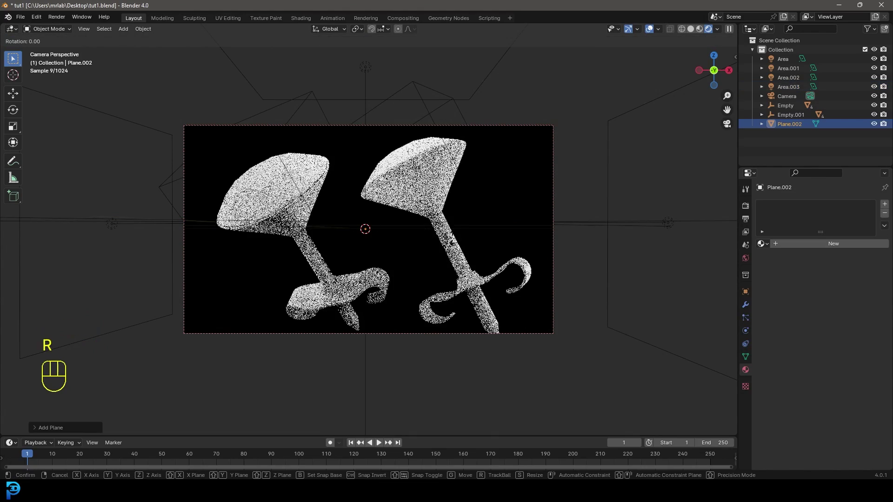
key("x")
key("9")
key("0")
key("Return")
- Move the upright plane back along the Y axis, behind the earrings
scroll(451, 239, "down", 2)
middle_click_drag(451, 238, 341, 264)
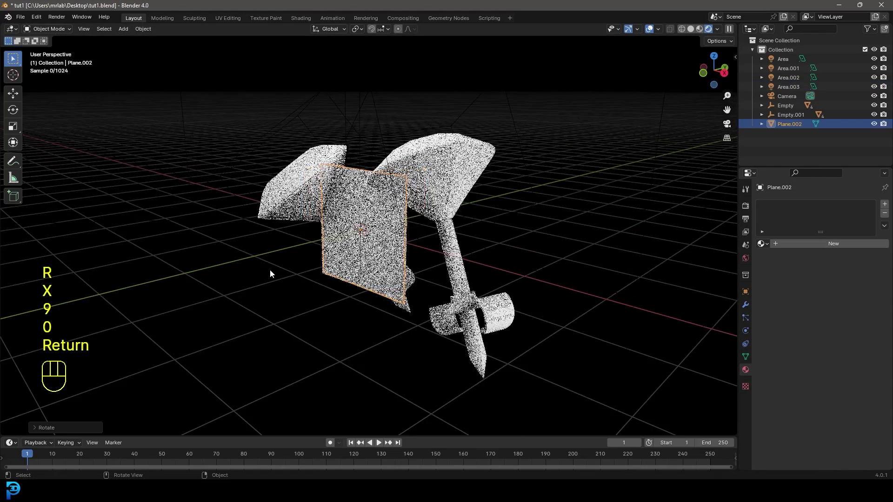
key("g")
key("y")
left_click(566, 226)
key("KP_0")
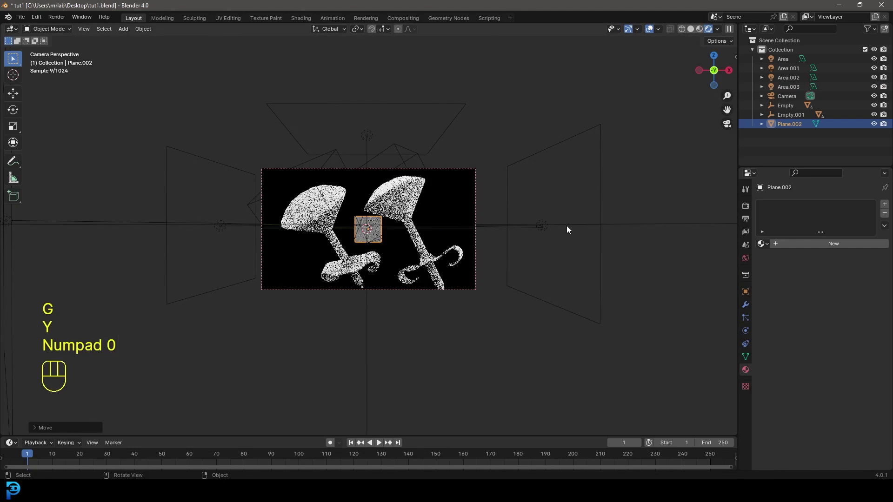
- Scale the backdrop plane up about 5.2 times and widen it along X until it fills the camera frame
key("s")
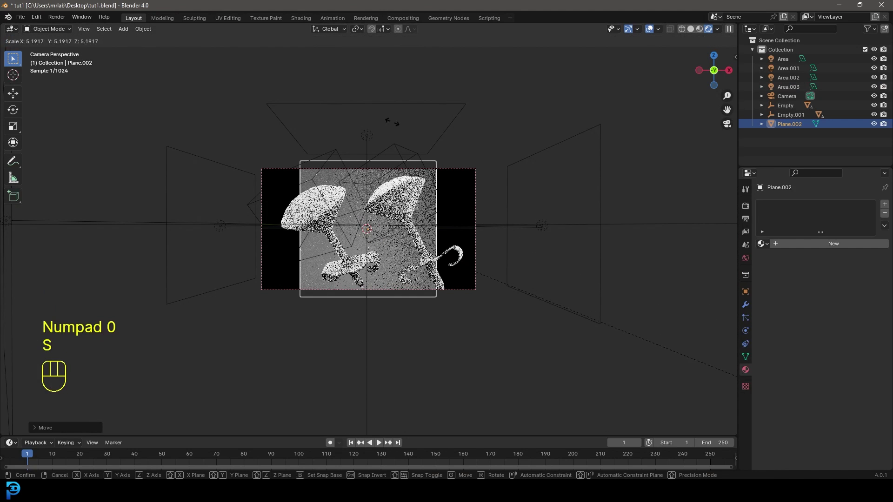
left_click(392, 121)
scroll(442, 181, "up", 2)
key("s")
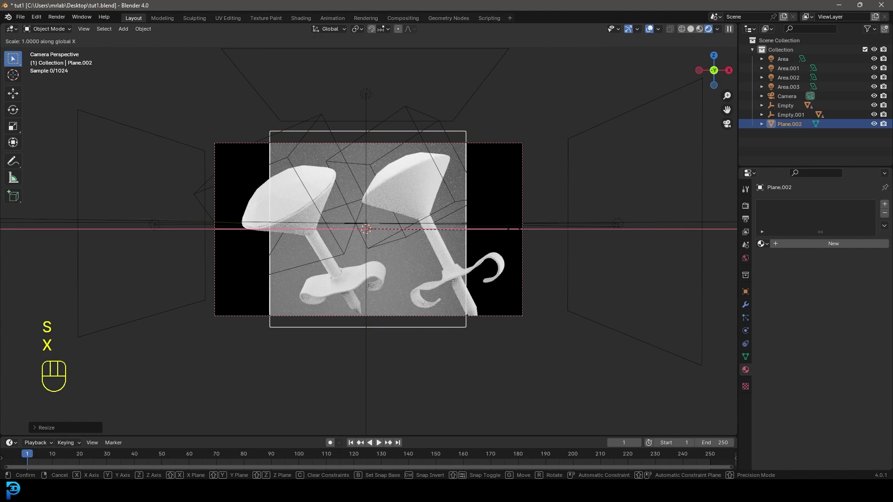
key("x")
left_click(430, 166)
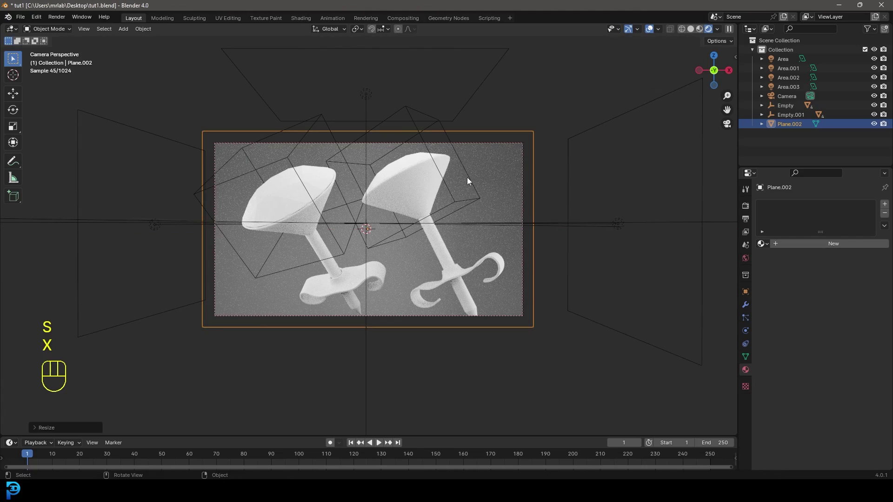
- Return to solid shading, add a second plane and lower it along the Z axis beneath the earrings
scroll(413, 187, "down", 1)
middle_click_drag(413, 187, 365, 193)
key("z")
left_click(480, 193)
scroll(413, 168, "down", 4)
key("shift+a")
mouse_move(413, 169)
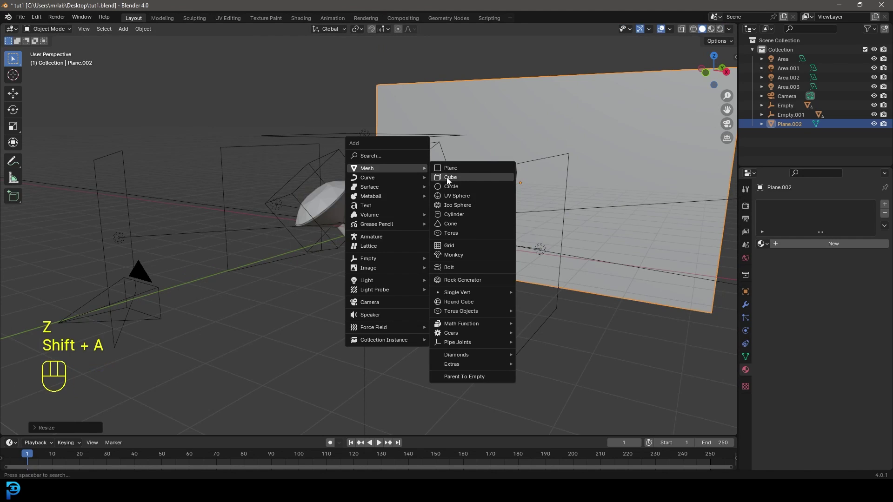
left_click(454, 169)
key("g")
key("z")
left_click(433, 35)
- Scale the floor plane up so it extends well around the area below the earrings
scroll(458, 190, "down", 4)
middle_click_drag(465, 202, 444, 224)
key("s")
left_click(544, 130)
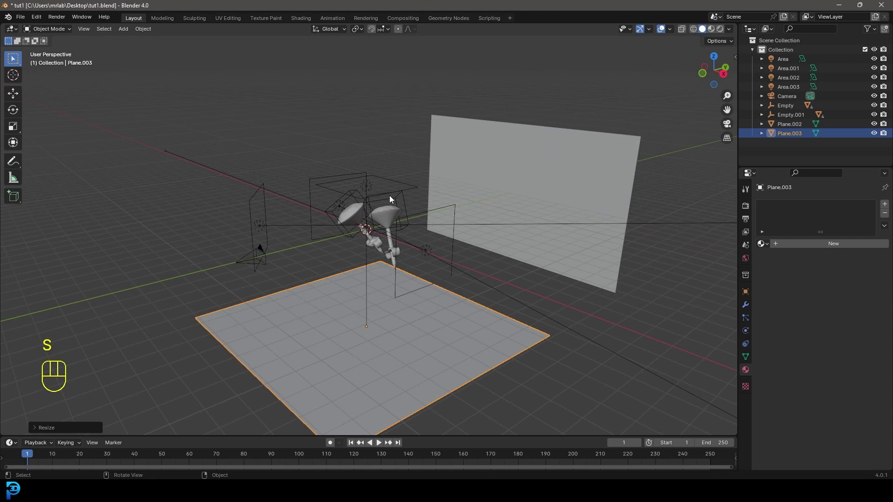
- Return to the camera view and save the file
middle_click_drag(357, 217, 381, 235)
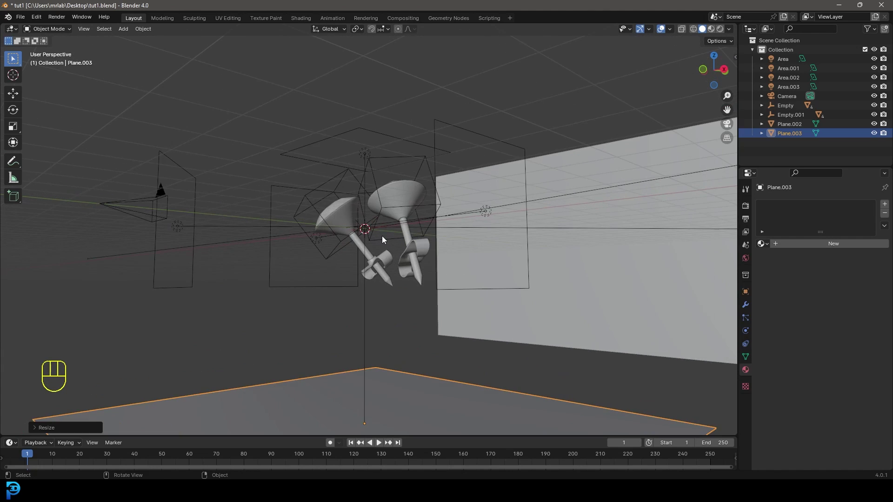
key("KP_0")
key("ctrl+s")
key("ctrl+s")
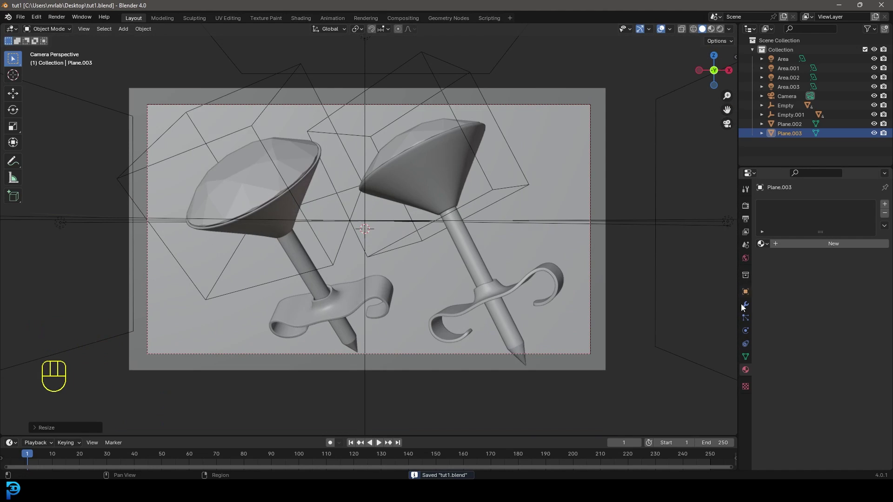
scroll(426, 150, "up", 2)
scroll(387, 148, "down", 2)
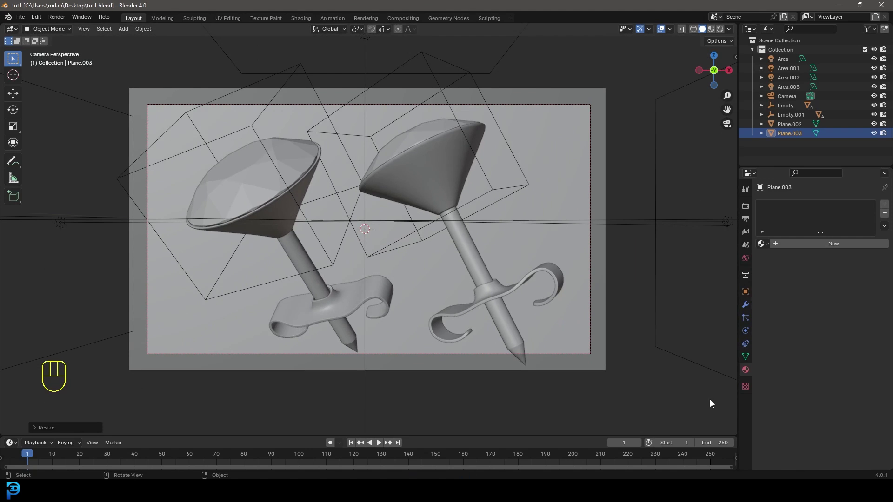
- Set the Diamond material's base colour to a bright turquoise green on the right earring's gem
left_click(420, 130)
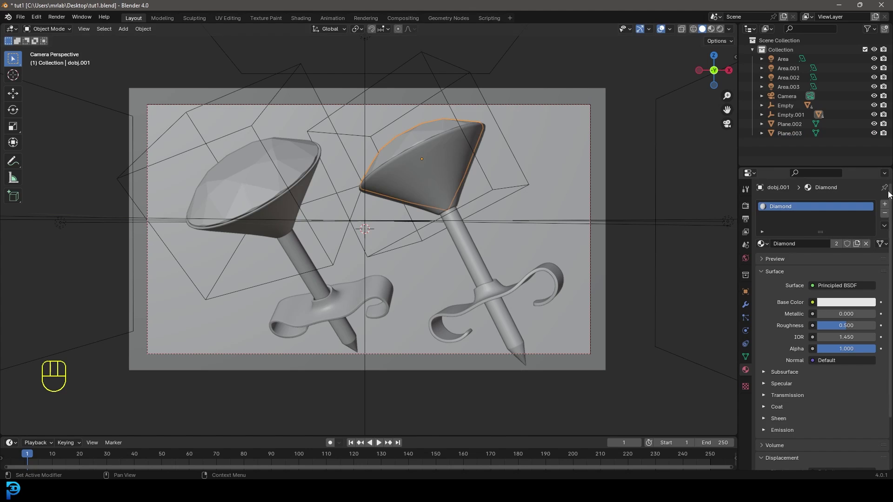
scroll(301, 164, "up", 4)
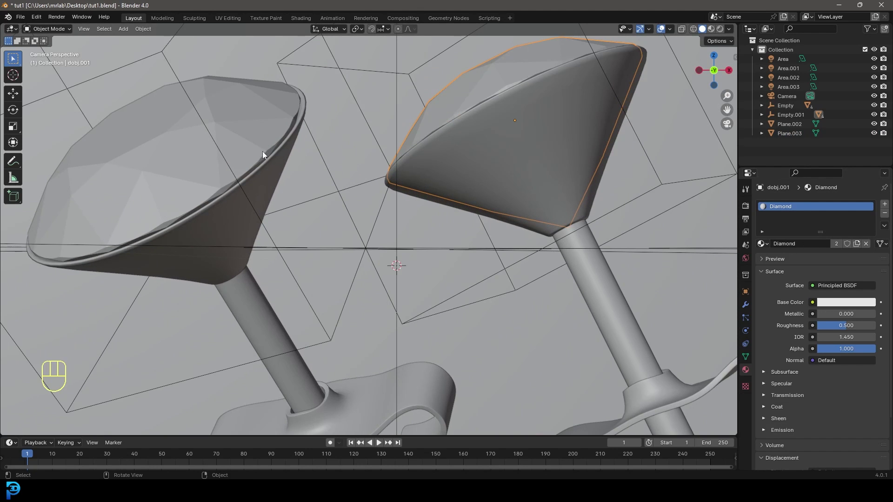
middle_click_drag(400, 224, 459, 232, "shift")
left_click(840, 303)
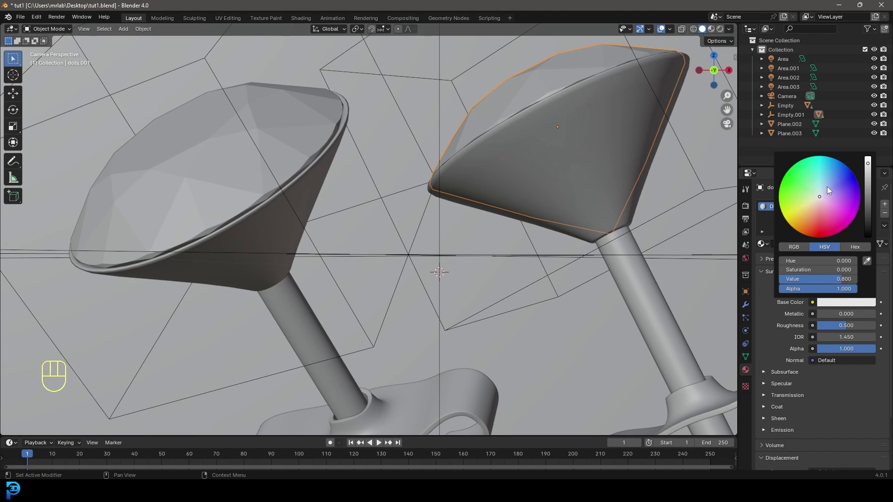
left_click_drag(816, 172, 814, 167)
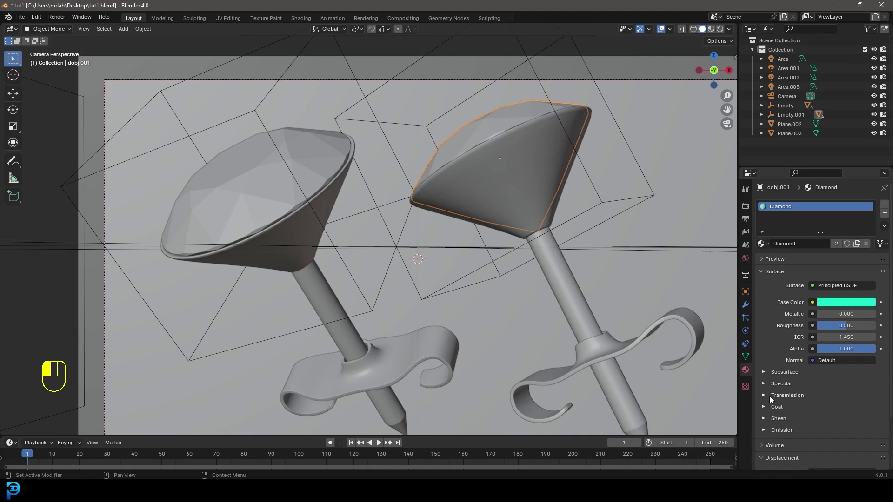
- Set the Diamond material's transmission weight to 1.000 and its roughness to 0.035
left_click(769, 396)
scroll(769, 395, "down", 2)
left_click_drag(831, 369, 883, 369)
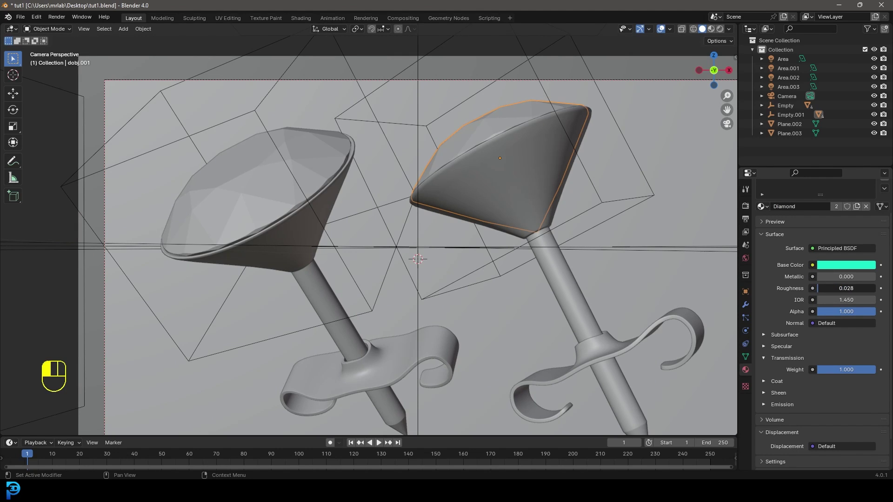
scroll(638, 264, "down", 3)
- Switch the camera view to rendered shading and clear the selection to preview the gems
key("z")
left_click(458, 192)
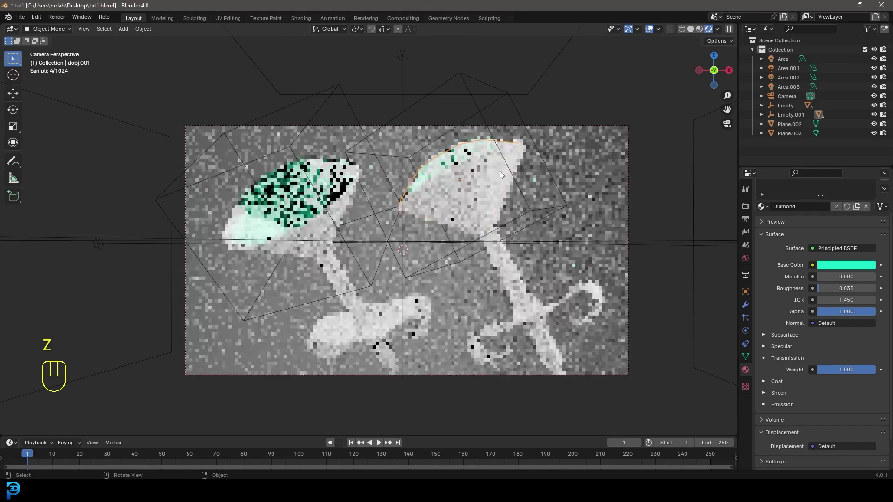
key("alt+a")
scroll(287, 203, "up", 1)
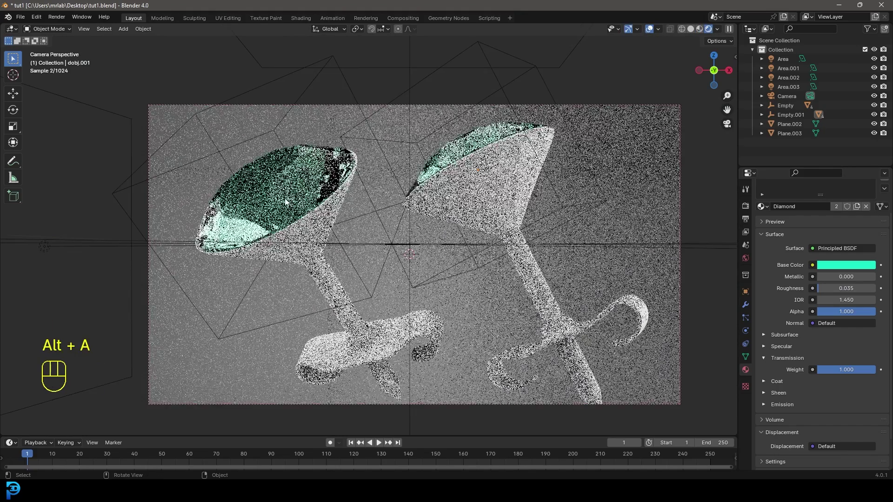
- Change the Diamond base colour to a darker emerald green with hue 0.351, saturation about 0.898 and value about 0.505
left_click(277, 187)
left_click(842, 264)
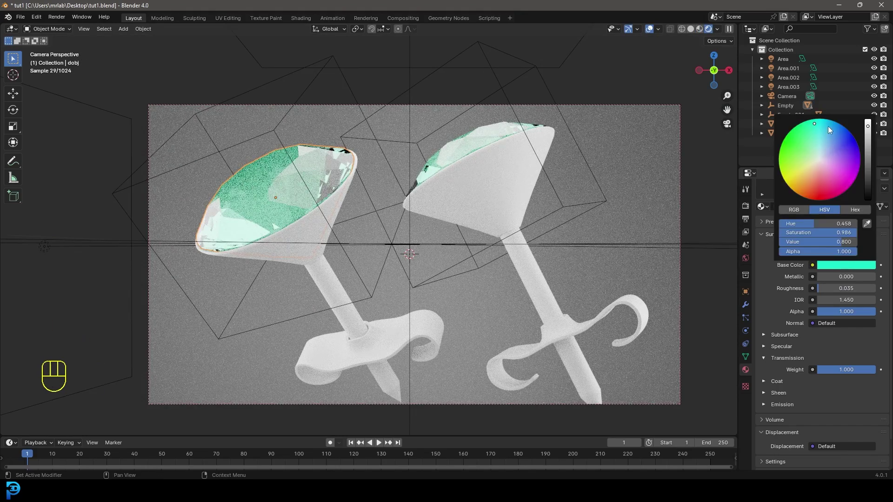
left_click(834, 126)
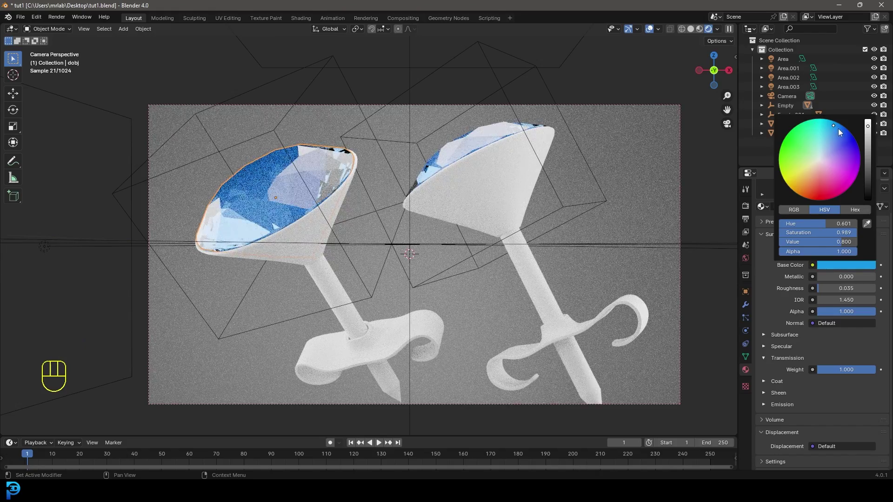
left_click(804, 135)
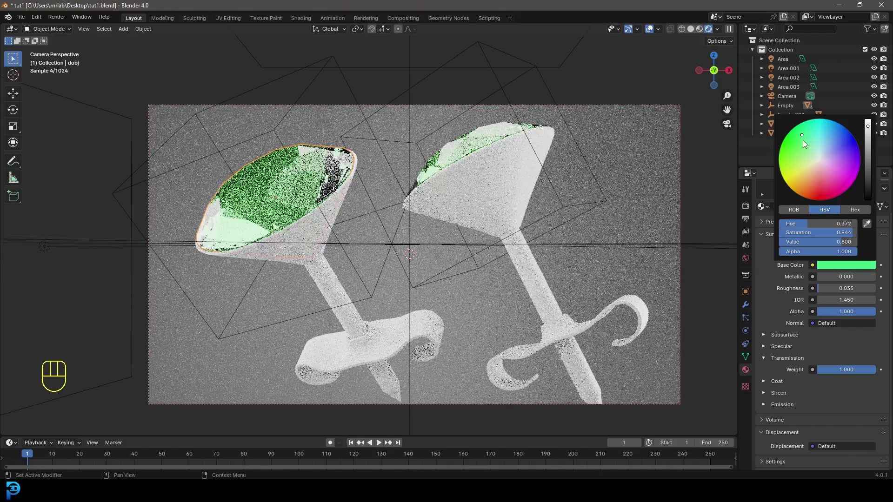
left_click(801, 142)
left_click_drag(802, 144, 800, 141)
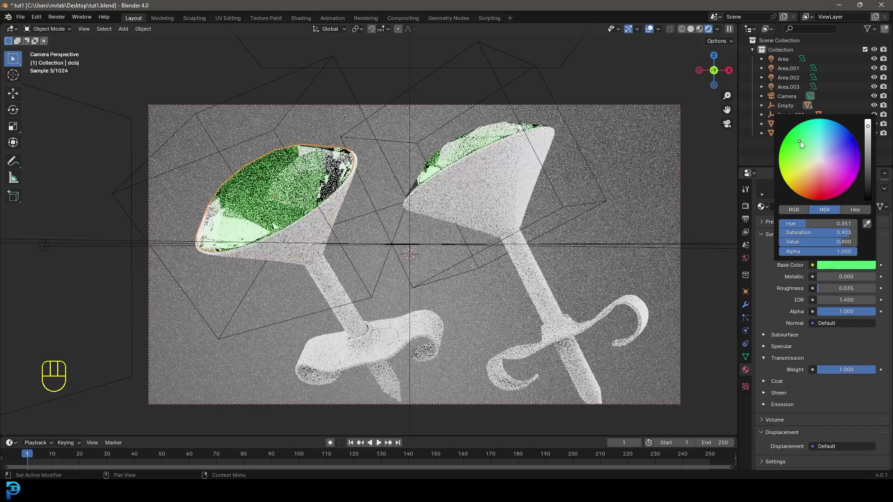
left_click_drag(868, 126, 867, 137)
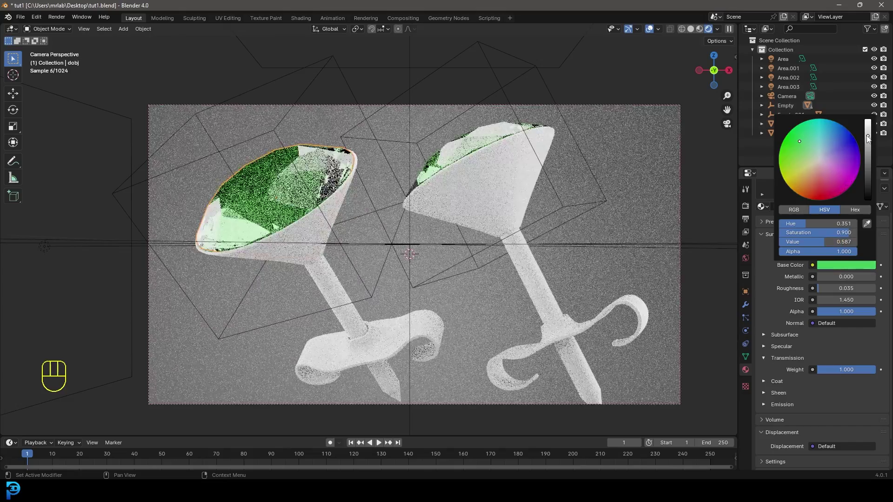
left_click_drag(867, 143, 867, 146)
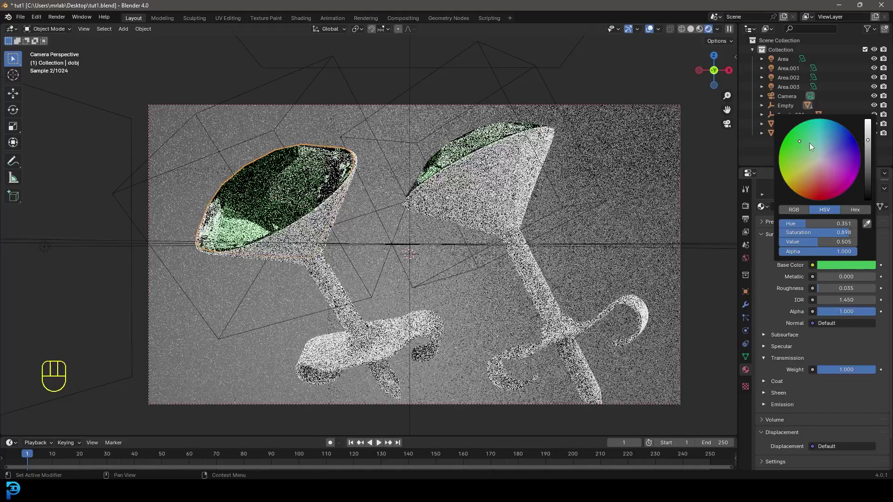
left_click(799, 145)
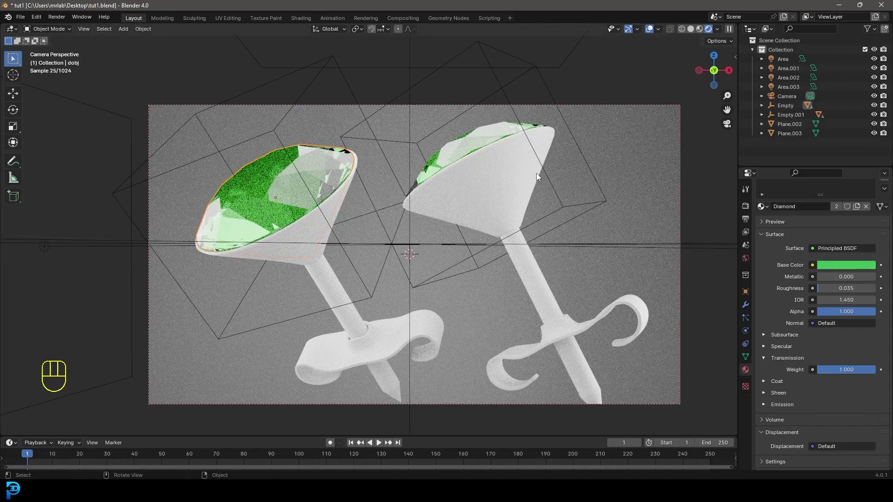
- Move and rotate the upper area light so it shines down on the earrings from behind, and return to the camera view
middle_click_drag(363, 173, 430, 163)
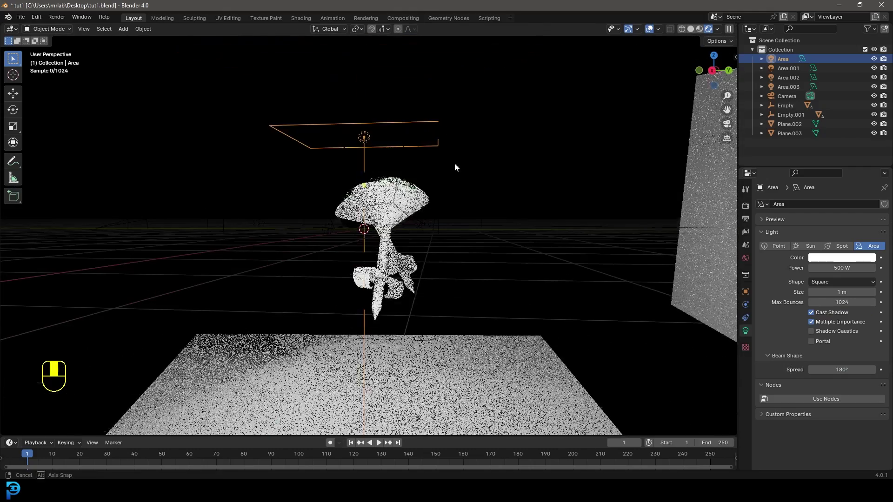
key("r")
key("g")
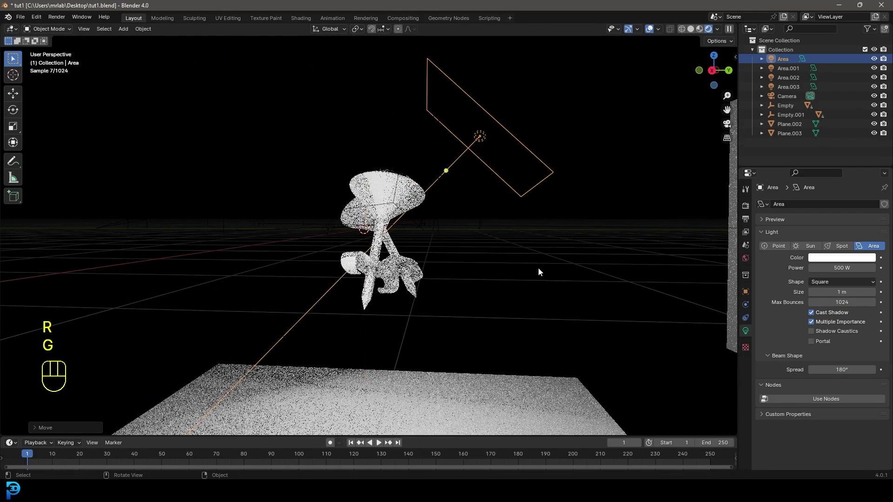
left_click(538, 268)
key("KP_0")
scroll(421, 266, "up", 3)
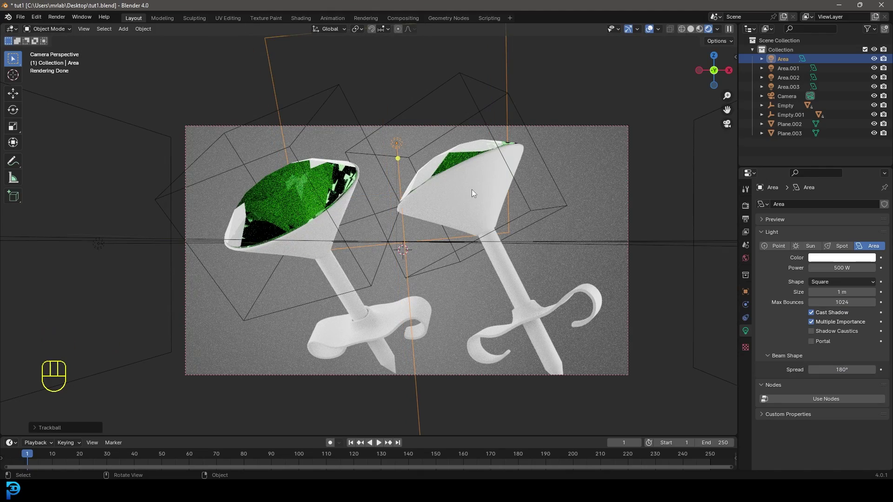
- Set the Gold material's metallic to 1.000 and roughness to 0.130 on the right earring's cone setting
left_click(476, 169)
scroll(465, 192, "up", 2)
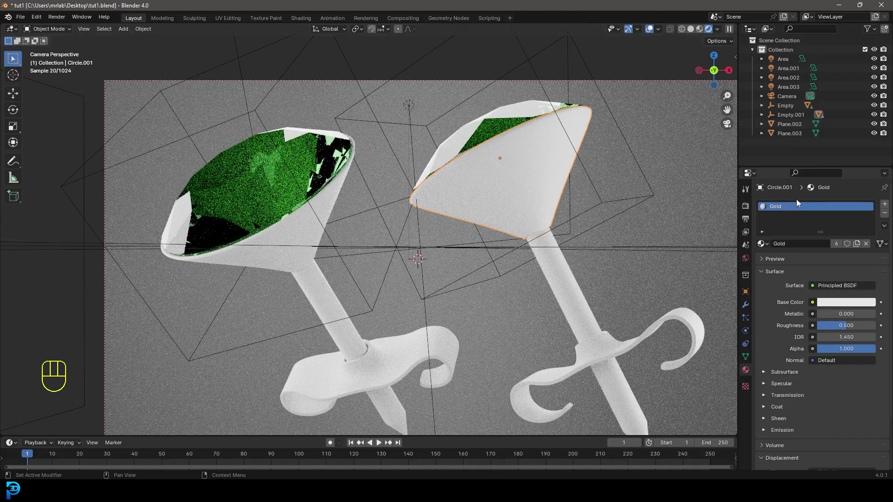
mouse_move(833, 313)
left_mouse_down()
mouse_move(874, 314)
mouse_move(825, 325)
left_mouse_up()
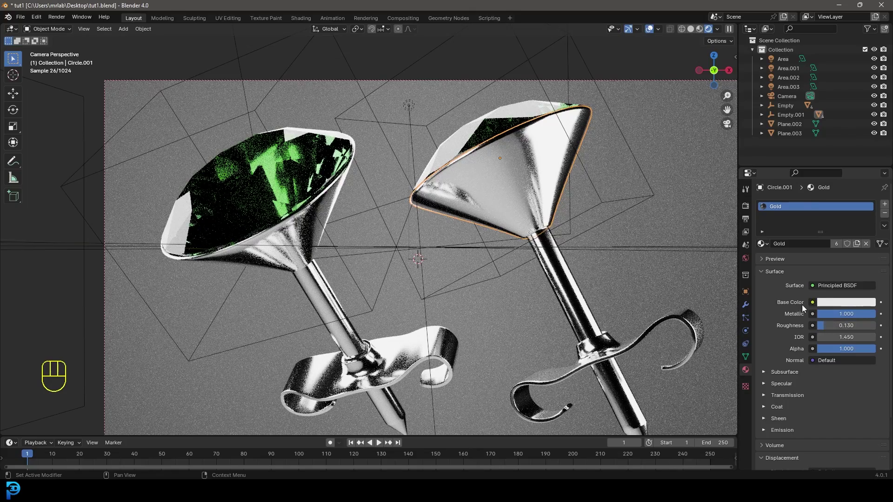
- Give the Gold material a warm yellow base colour with hue about 0.098 and saturation about 0.825
left_click(828, 307)
left_click(806, 212)
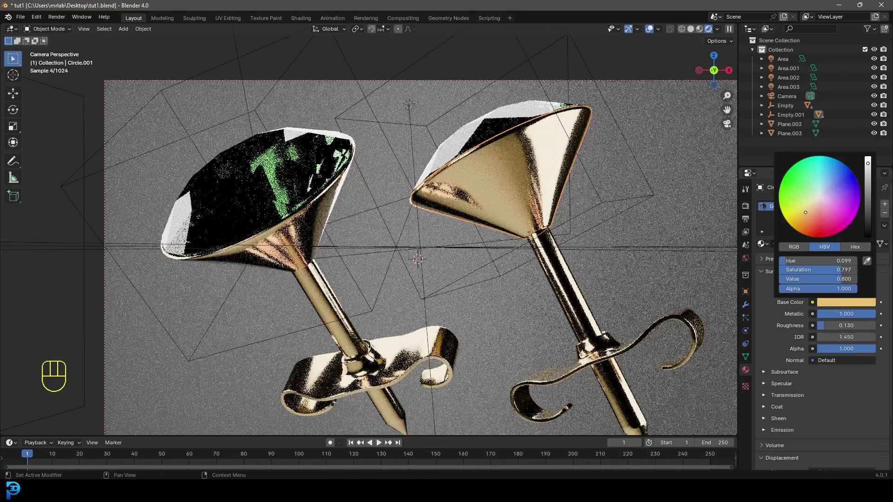
left_click(804, 213)
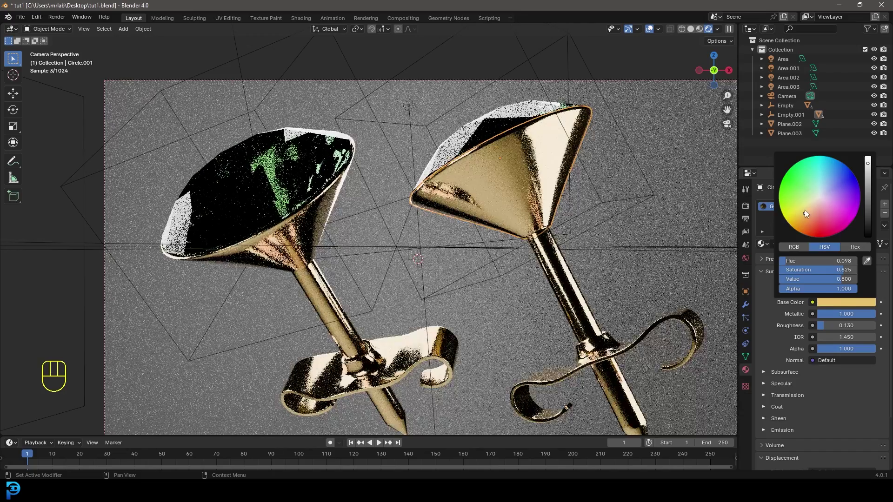
key("alt+a")
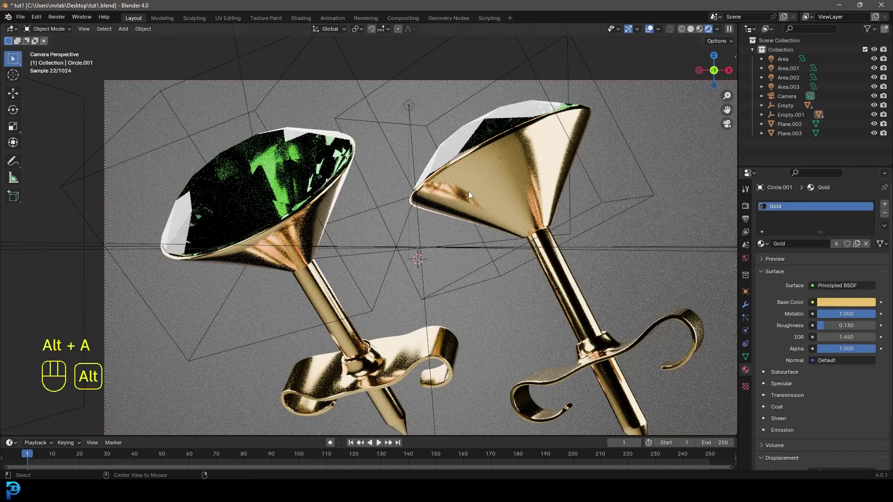
- Raise the Gold base colour's value to 1.000 and lower the material's roughness to 0.083
left_click(843, 303)
left_click_drag(868, 164, 868, 159)
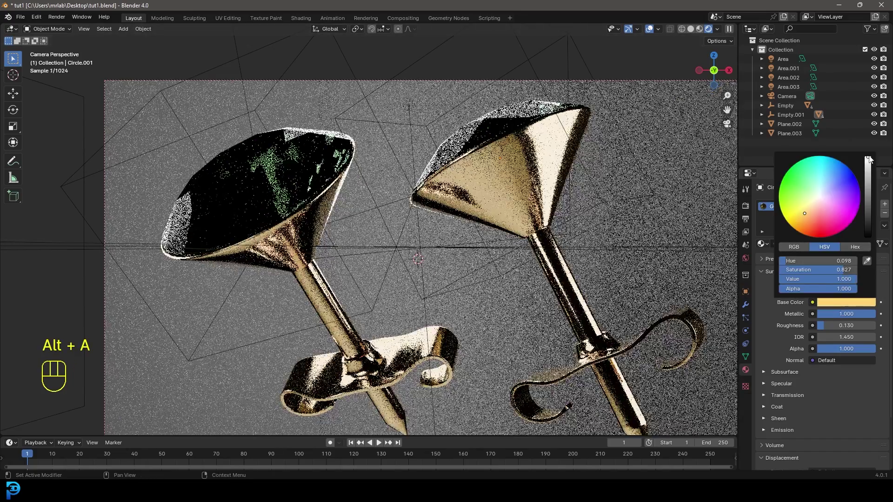
left_click_drag(848, 327, 844, 327)
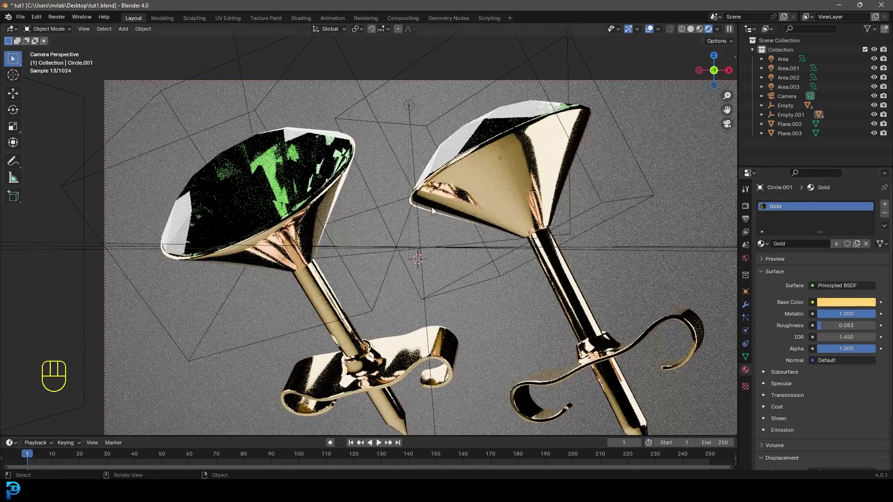
key("alt+a")
scroll(418, 212, "down", 2)
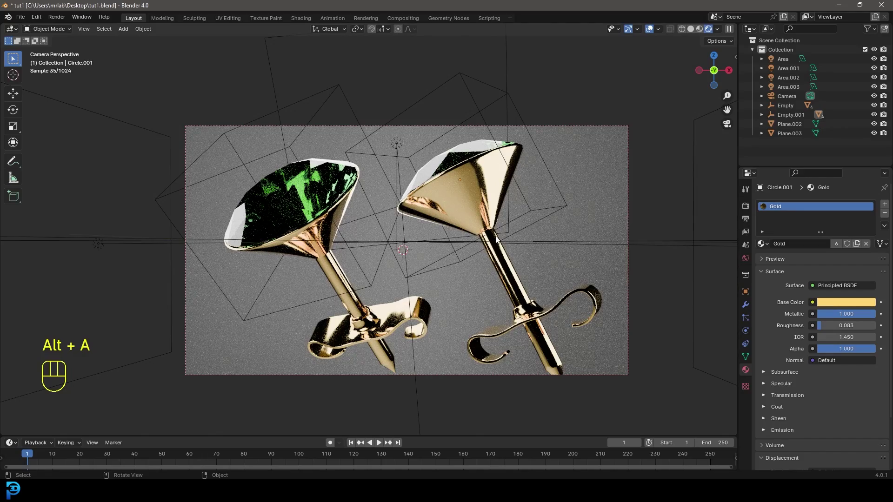
- Return to solid shading and scale the Area.001 light beside the earrings down to a little over half its size
scroll(571, 246, "down", 2)
middle_click_drag(567, 239, 443, 285)
scroll(441, 281, "down", 2)
key("z")
left_click(441, 273)
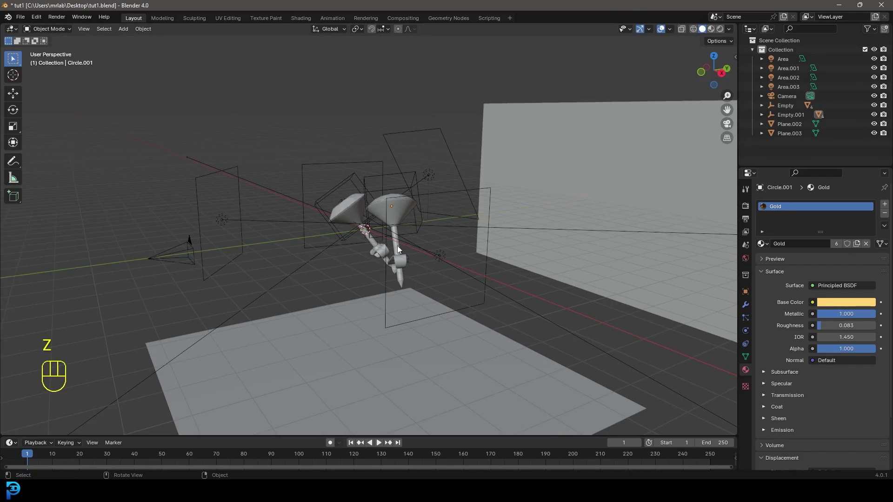
left_click(435, 175)
left_click(453, 191)
key("s")
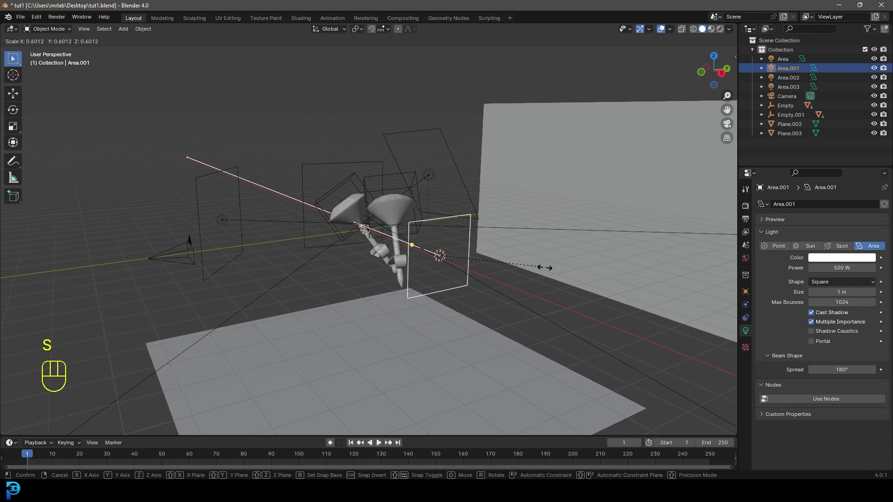
left_click(534, 265)
- Duplicate the reduced area light in top view, place the copy at the front right, and rotate it toward the earrings
key("KP_7")
key("shift+d")
left_click(461, 350)
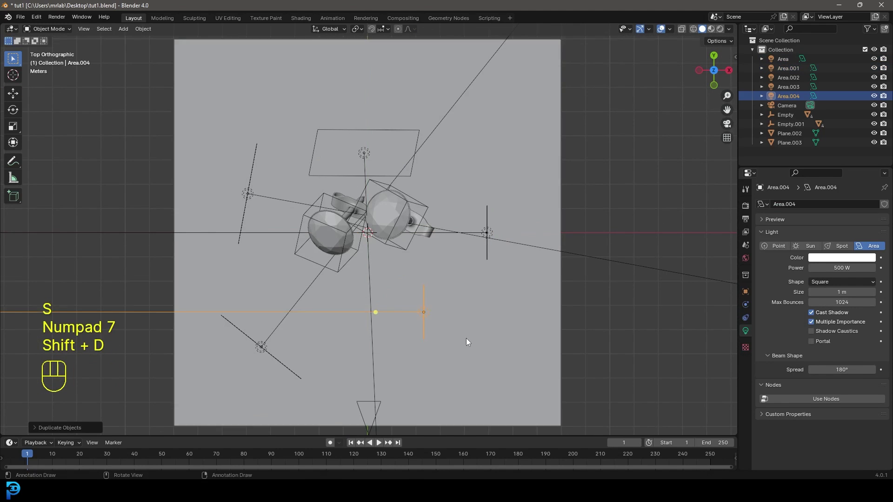
key("r")
left_click(528, 399)
- Return to the camera view and switch to rendered shading to preview the new light
key("KP_0")
key("z")
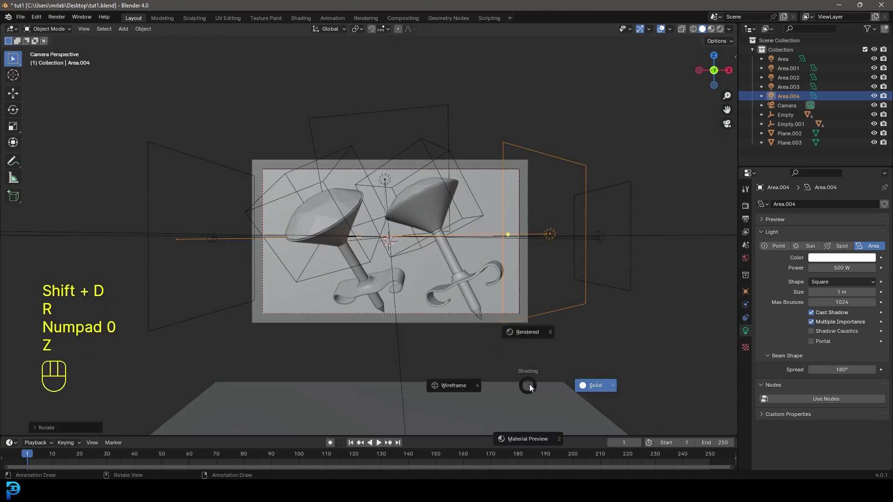
left_click(537, 351)
scroll(417, 236, "up", 2)
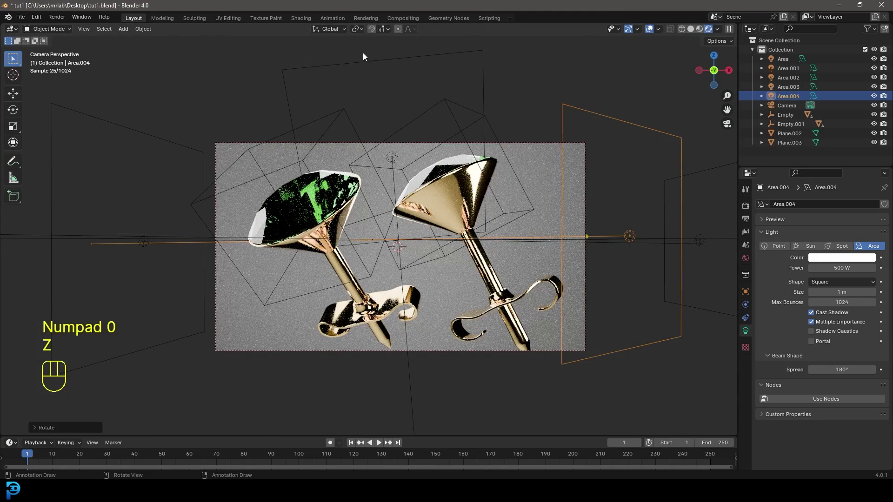